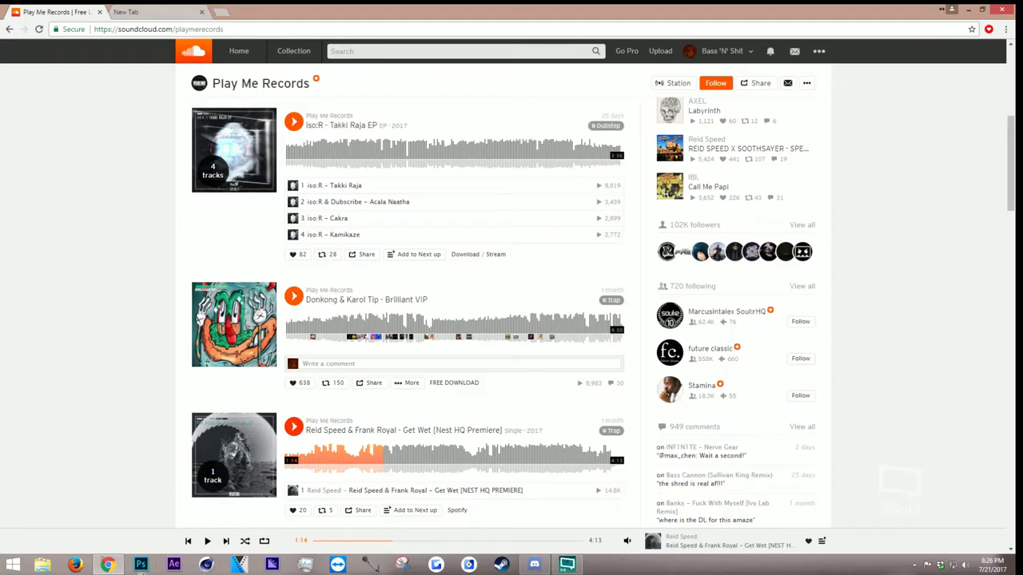
Switch to the empty second browser tab
{"action": "left_click", "coordinate": [133, 11]}
Load youtube.com, play the 3D ARL - DalekWARE video briefly, pause it, and open a third tab
{"action": "type", "text": "youtube.com"}
{"action": "key", "text": "Return"}
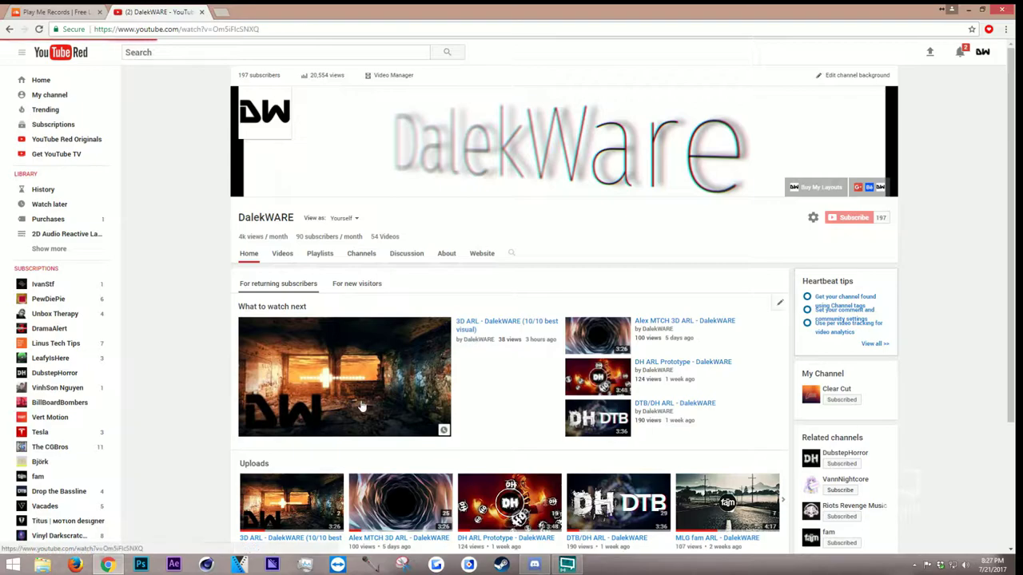
{"action": "left_click", "coordinate": [361, 407]}
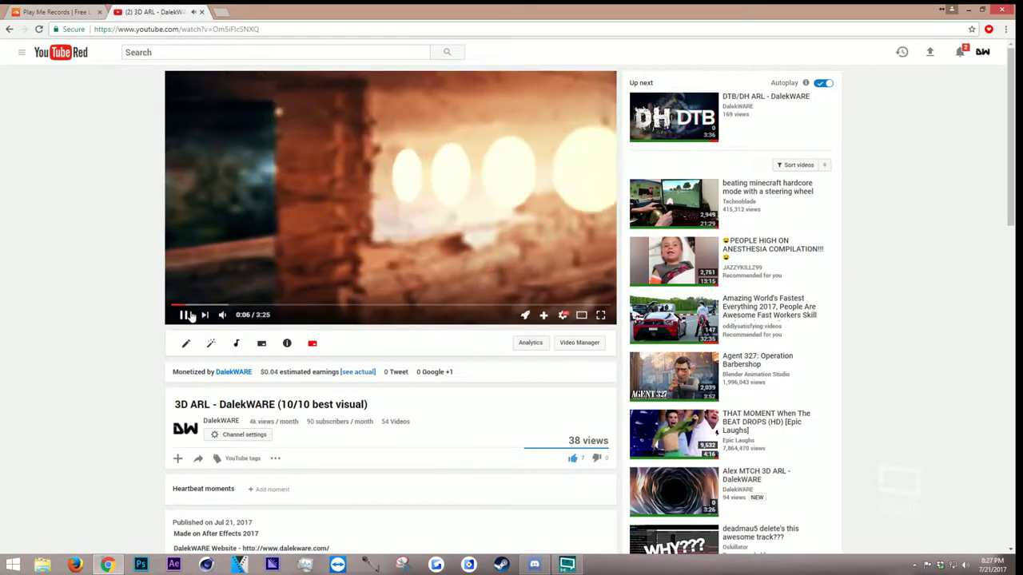
{"action": "left_click", "coordinate": [373, 217]}
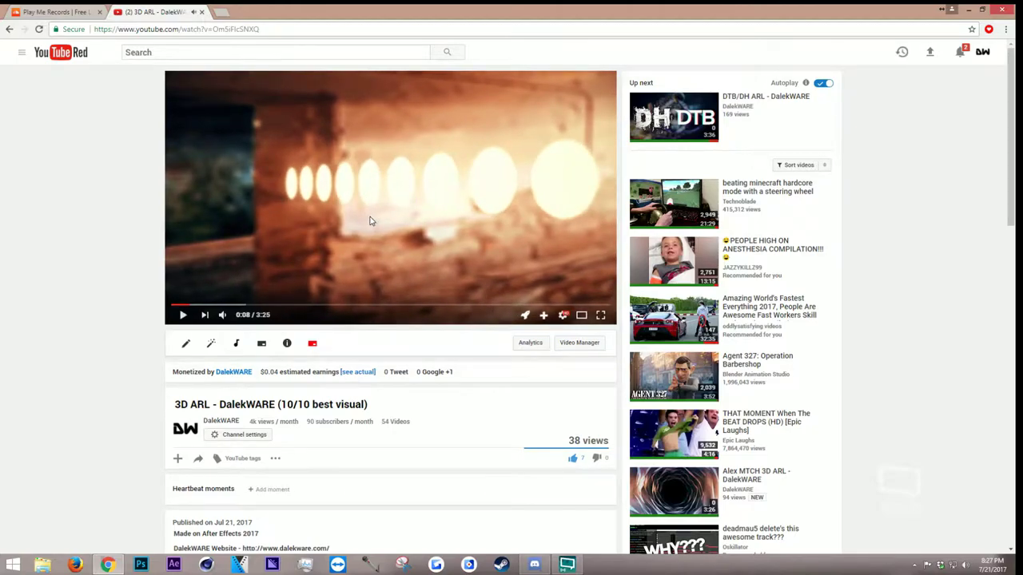
{"action": "left_click", "coordinate": [223, 11]}
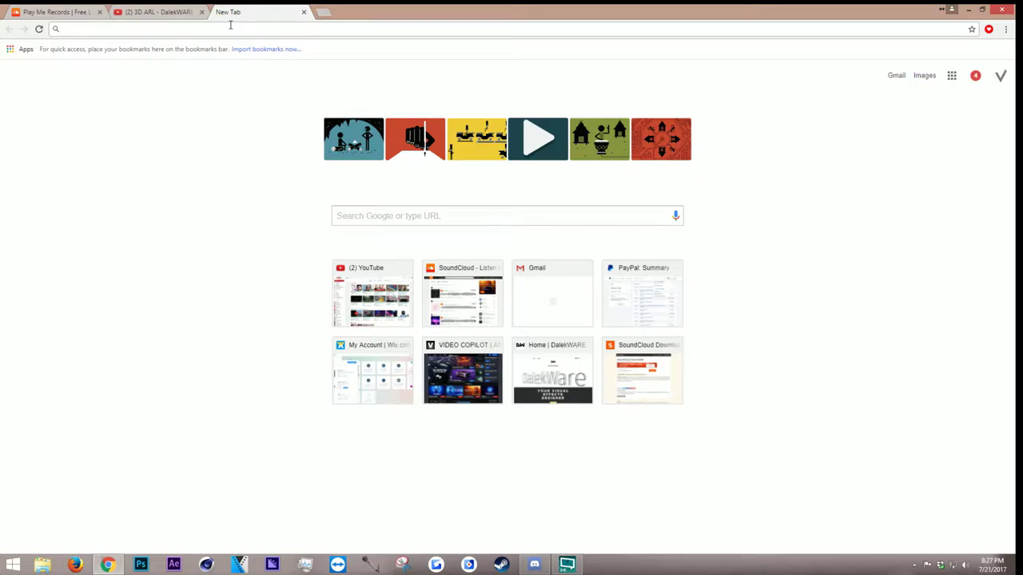
Search Google Images for 'futuristic room' and preview the bright white empty room
{"action": "type", "text": "fut"}
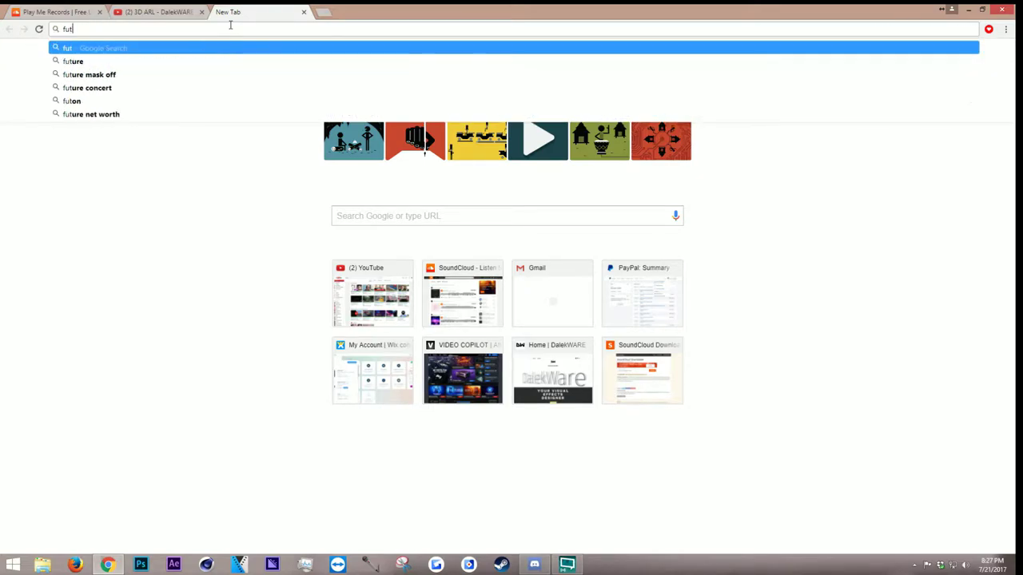
{"action": "type", "text": "uristic room"}
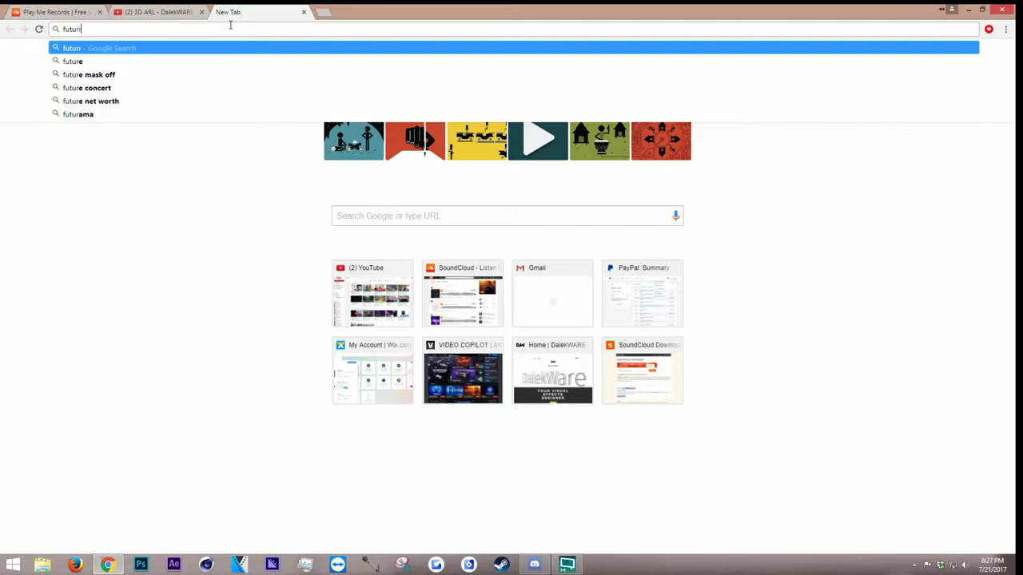
{"action": "key", "text": "Return"}
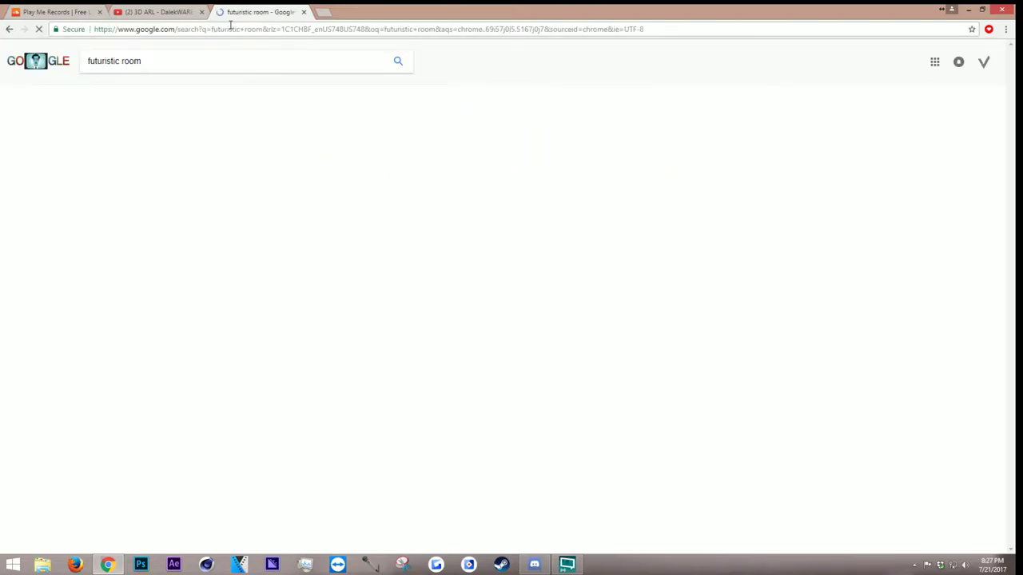
{"action": "left_click", "coordinate": [126, 92]}
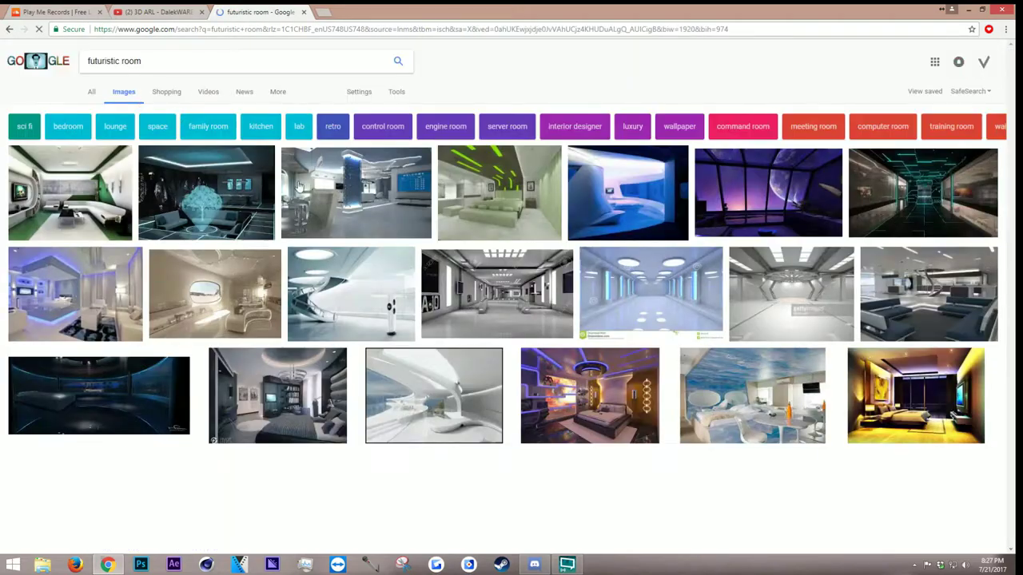
{"action": "scroll", "coordinate": [593, 205], "scroll_direction": "down", "scroll_amount": 3}
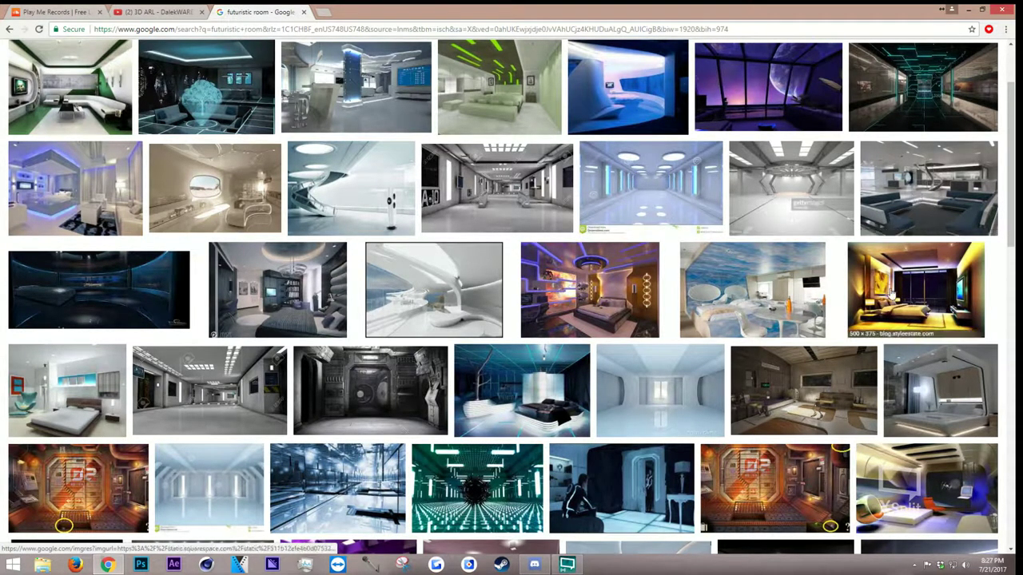
{"action": "scroll", "coordinate": [906, 298], "scroll_direction": "down", "scroll_amount": 2}
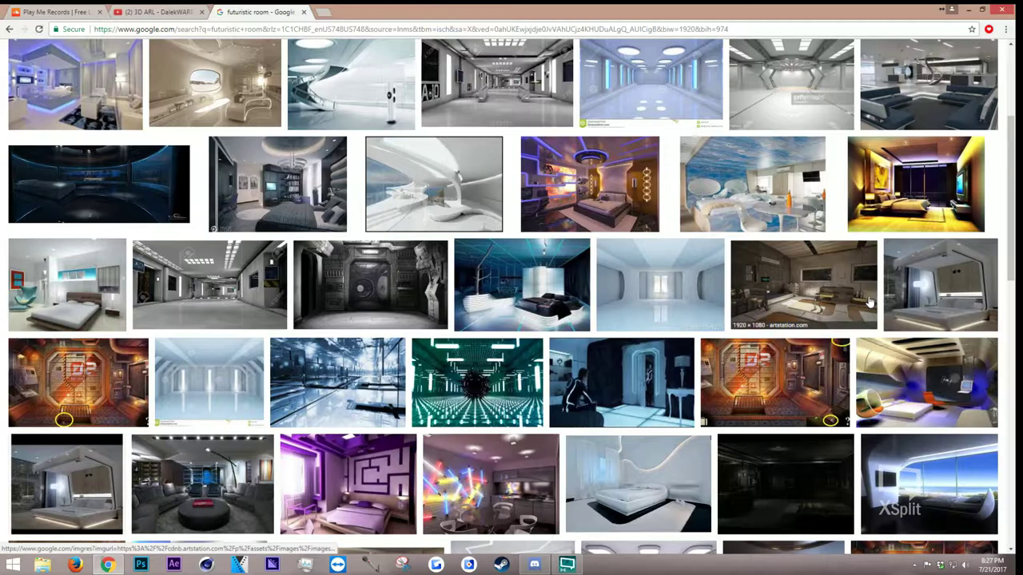
{"action": "left_click", "coordinate": [668, 286]}
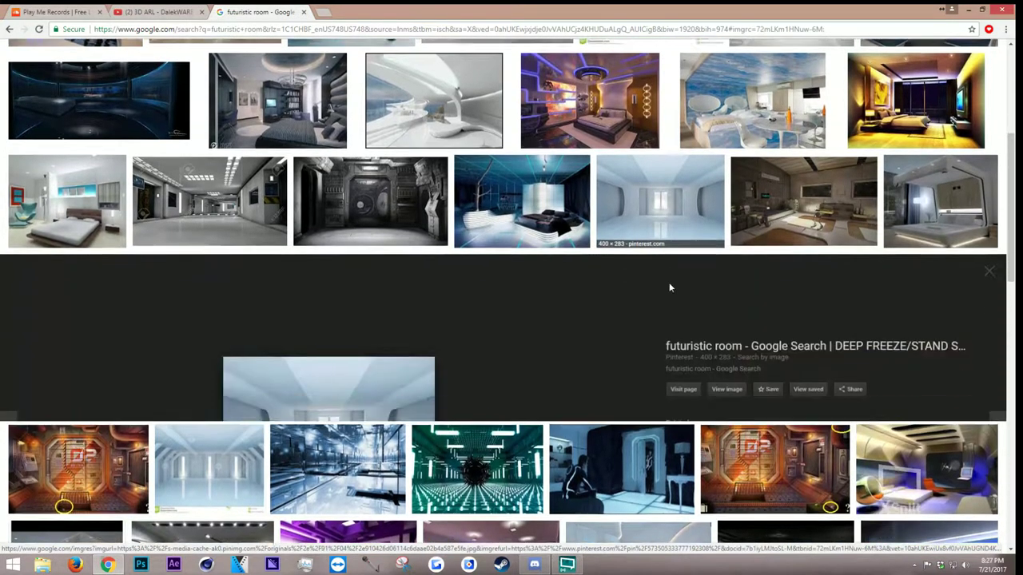
Browse further down the results and preview the white corridor with ceiling lights
{"action": "scroll", "coordinate": [383, 340], "scroll_direction": "up", "scroll_amount": 3}
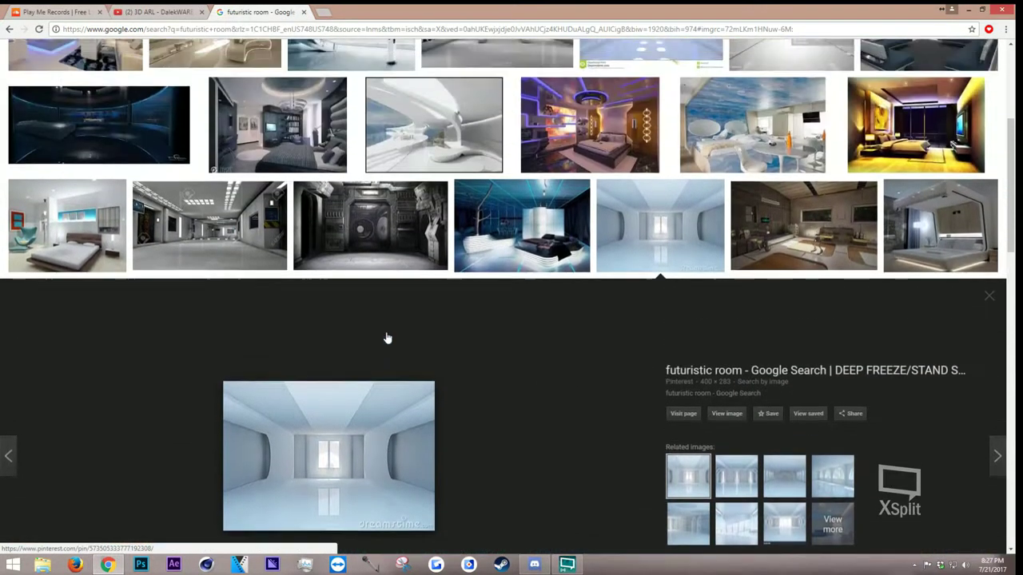
{"action": "scroll", "coordinate": [386, 338], "scroll_direction": "down", "scroll_amount": 2}
{"action": "scroll", "coordinate": [385, 337], "scroll_direction": "down", "scroll_amount": 4}
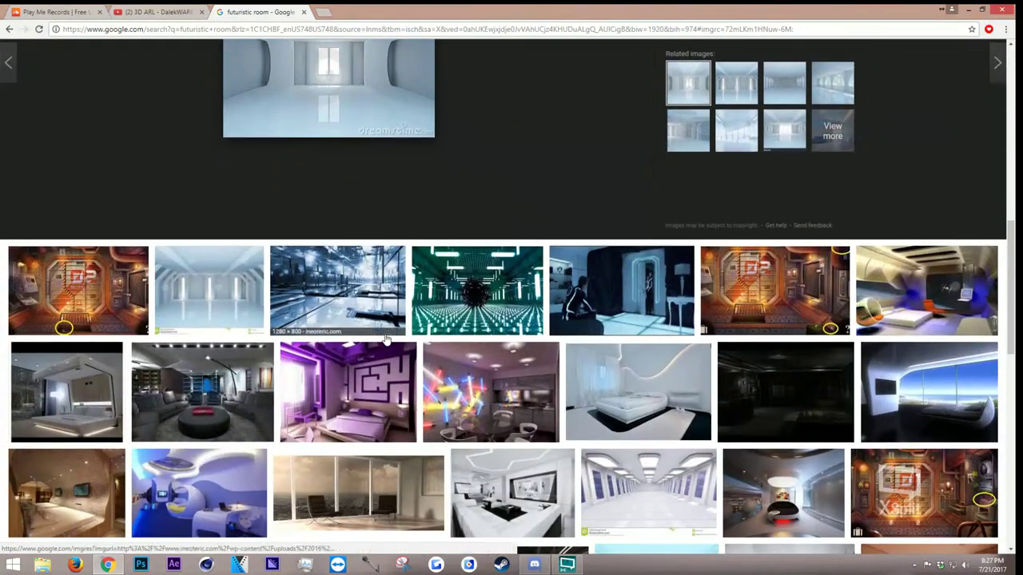
{"action": "scroll", "coordinate": [385, 340], "scroll_direction": "down", "scroll_amount": 2}
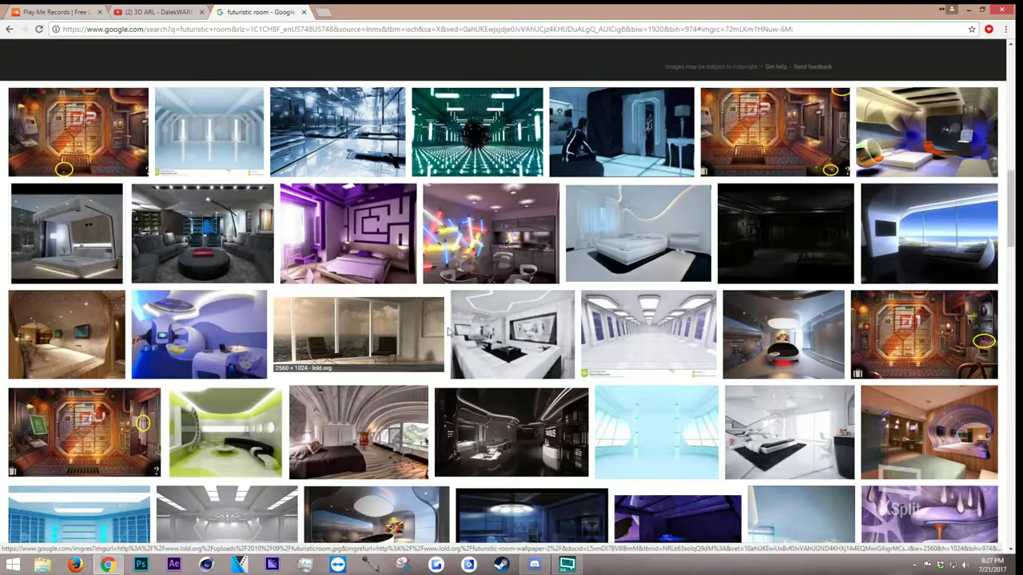
{"action": "scroll", "coordinate": [449, 330], "scroll_direction": "down", "scroll_amount": 1}
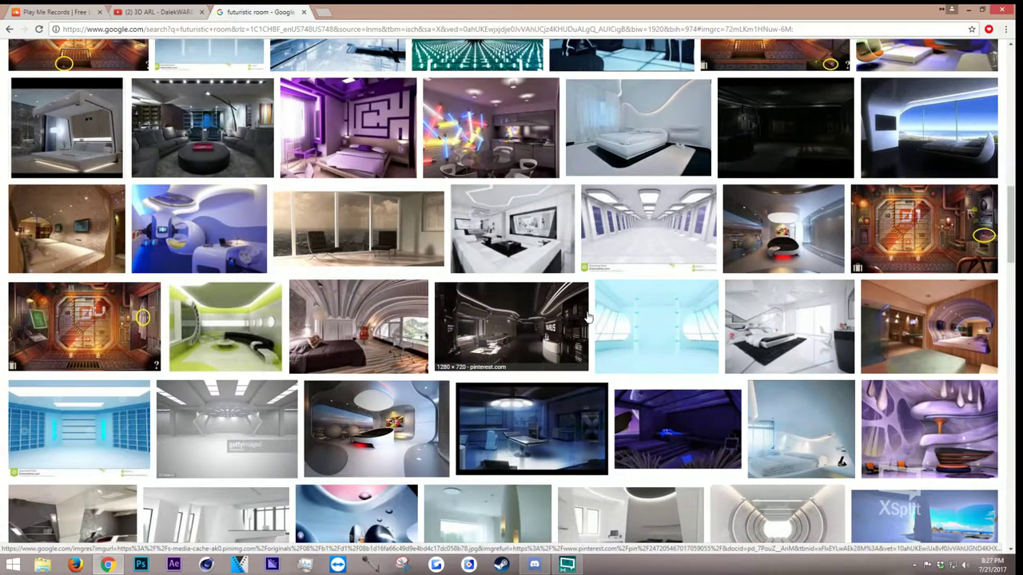
{"action": "left_click", "coordinate": [647, 225]}
{"action": "scroll", "coordinate": [602, 274], "scroll_direction": "up", "scroll_amount": 3}
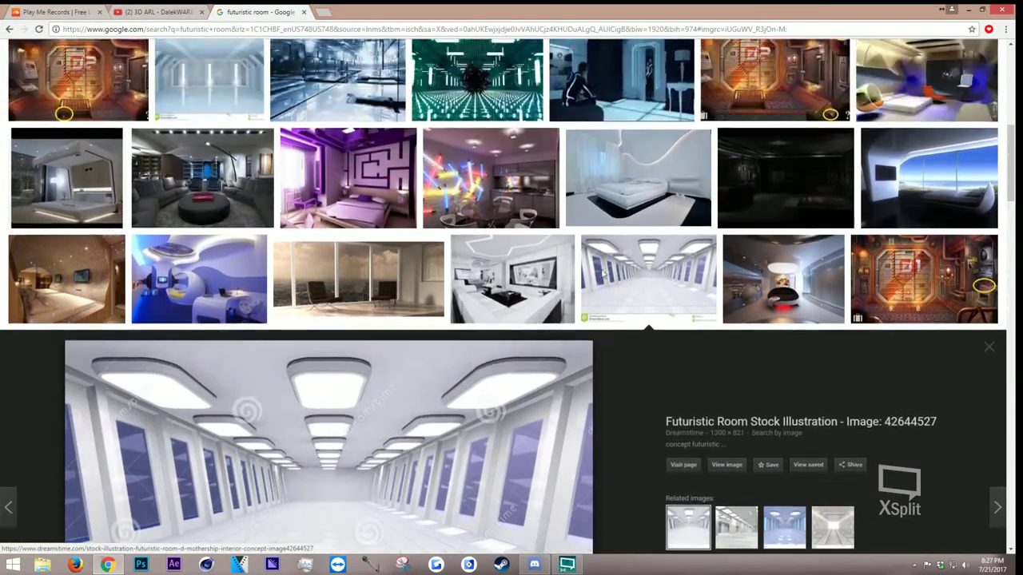
{"action": "scroll", "coordinate": [606, 284], "scroll_direction": "down", "scroll_amount": 7}
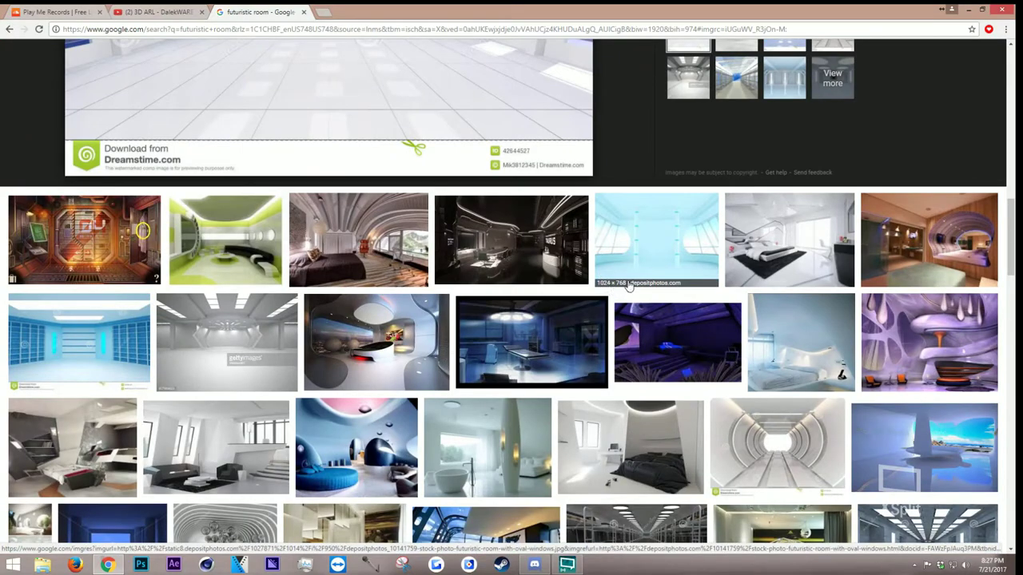
{"action": "scroll", "coordinate": [652, 264], "scroll_direction": "down", "scroll_amount": 1}
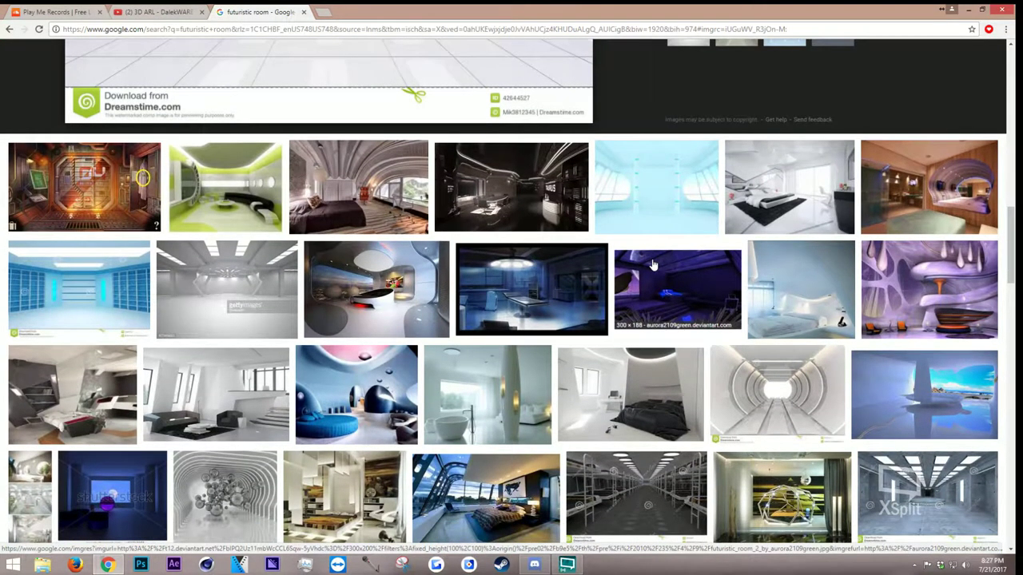
{"action": "scroll", "coordinate": [651, 265], "scroll_direction": "down", "scroll_amount": 1}
{"action": "scroll", "coordinate": [652, 265], "scroll_direction": "up", "scroll_amount": 15}
{"action": "scroll", "coordinate": [164, 178], "scroll_direction": "up", "scroll_amount": 3}
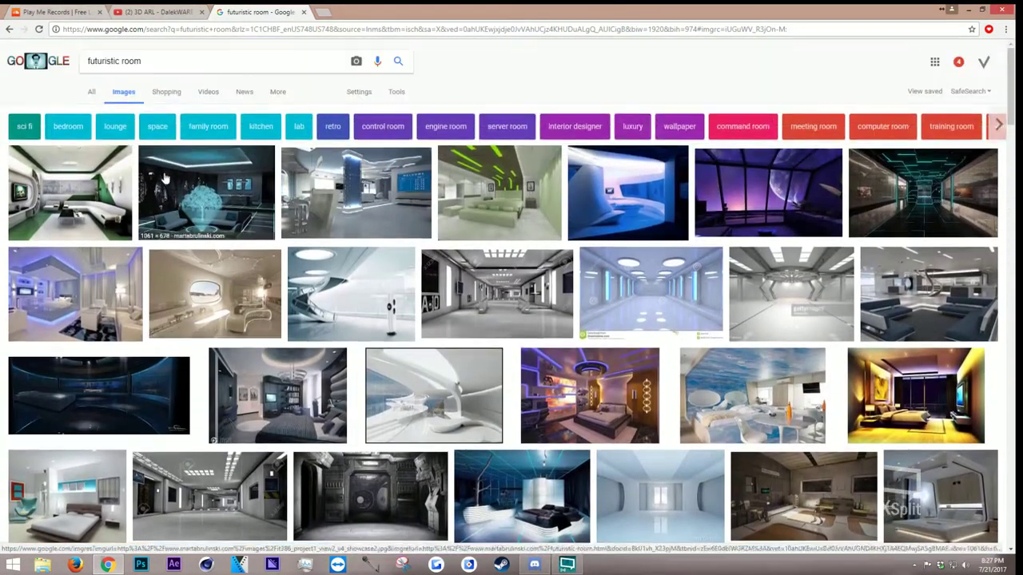
Refine the image search to 'empty futuristic room' and scroll through the white interiors
{"action": "left_click", "coordinate": [87, 61]}
{"action": "type", "text": "empty"}
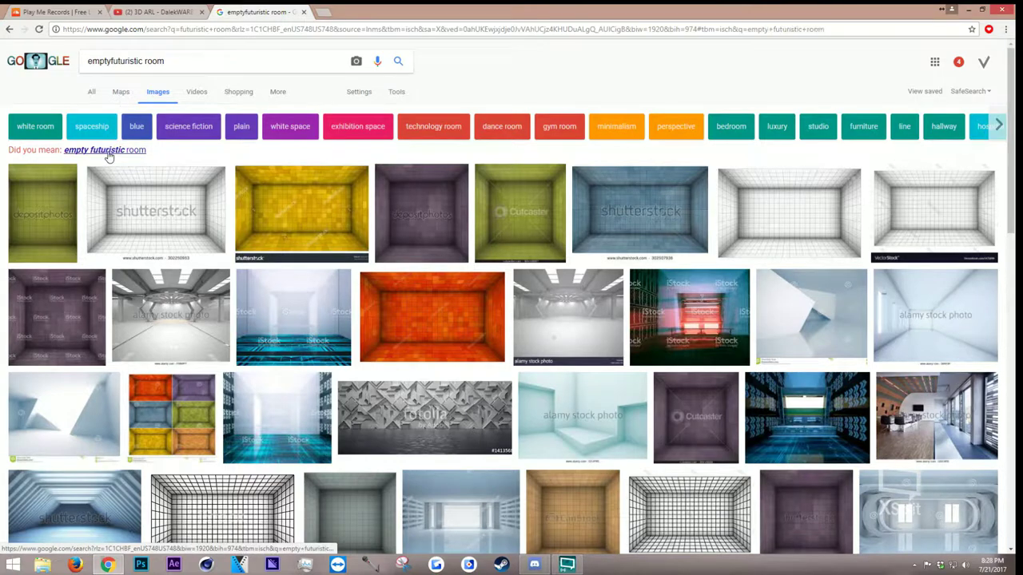
{"action": "left_click", "coordinate": [109, 150]}
{"action": "scroll", "coordinate": [583, 247], "scroll_direction": "down", "scroll_amount": 1}
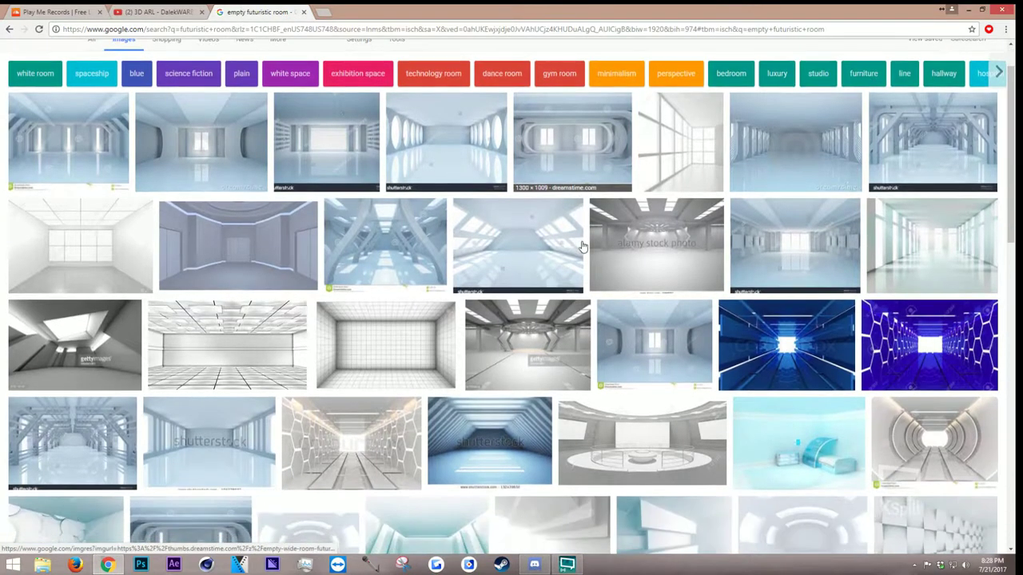
{"action": "scroll", "coordinate": [870, 256], "scroll_direction": "down", "scroll_amount": 3}
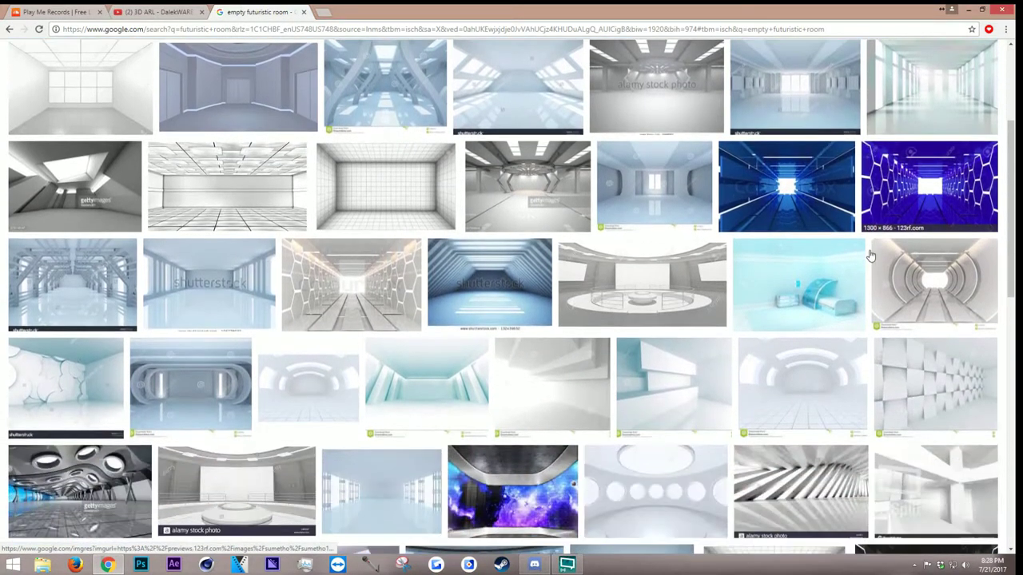
{"action": "scroll", "coordinate": [583, 341], "scroll_direction": "down", "scroll_amount": 1}
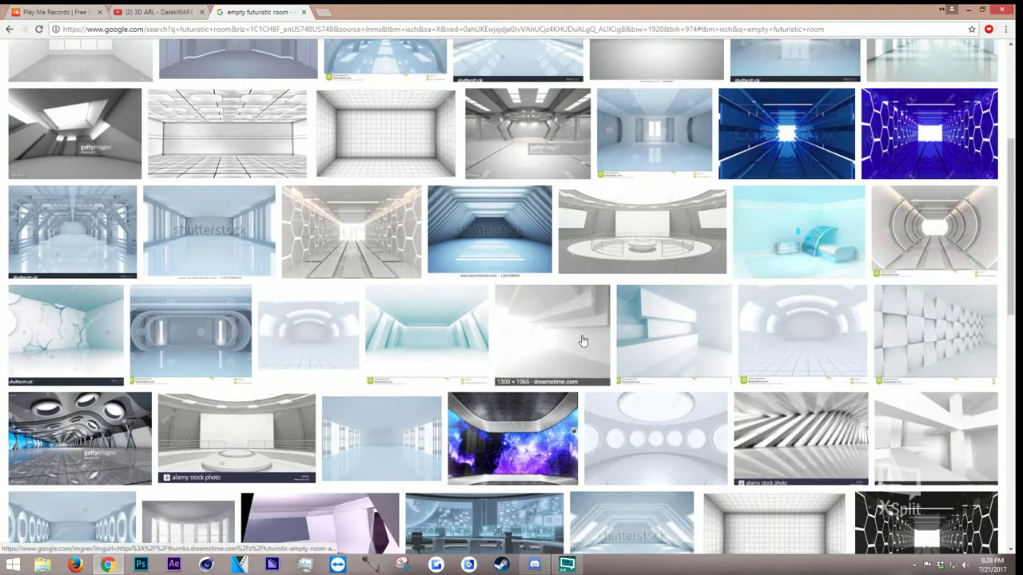
{"action": "scroll", "coordinate": [582, 341], "scroll_direction": "down", "scroll_amount": 1}
{"action": "scroll", "coordinate": [582, 341], "scroll_direction": "down", "scroll_amount": 1}
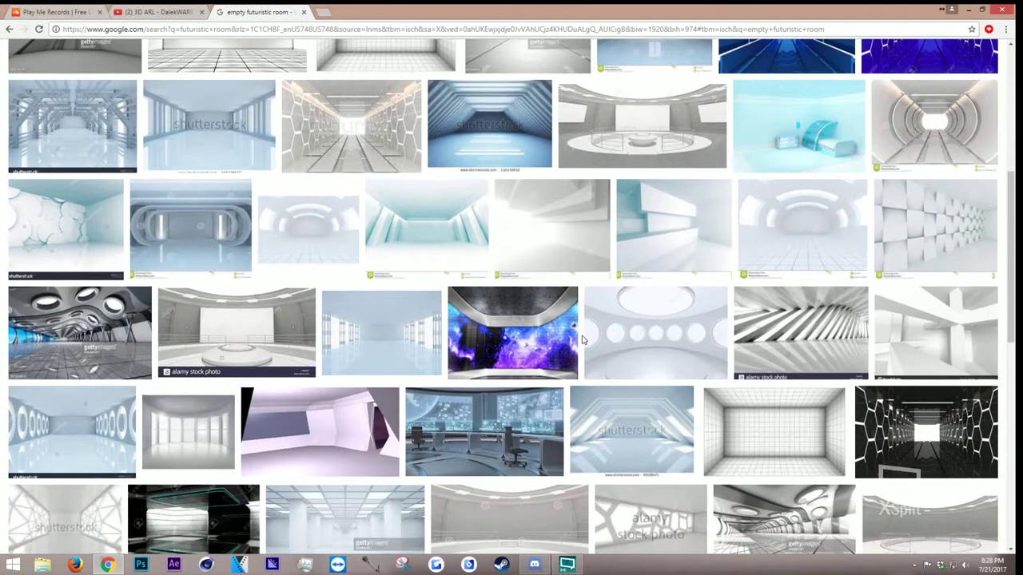
{"action": "scroll", "coordinate": [583, 341], "scroll_direction": "down", "scroll_amount": 4}
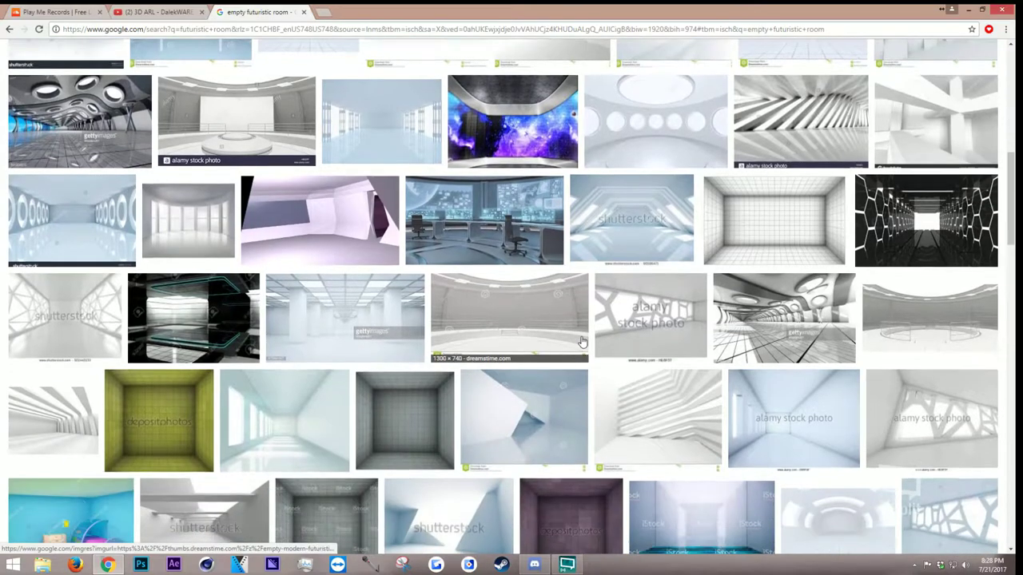
{"action": "scroll", "coordinate": [583, 341], "scroll_direction": "down", "scroll_amount": 2}
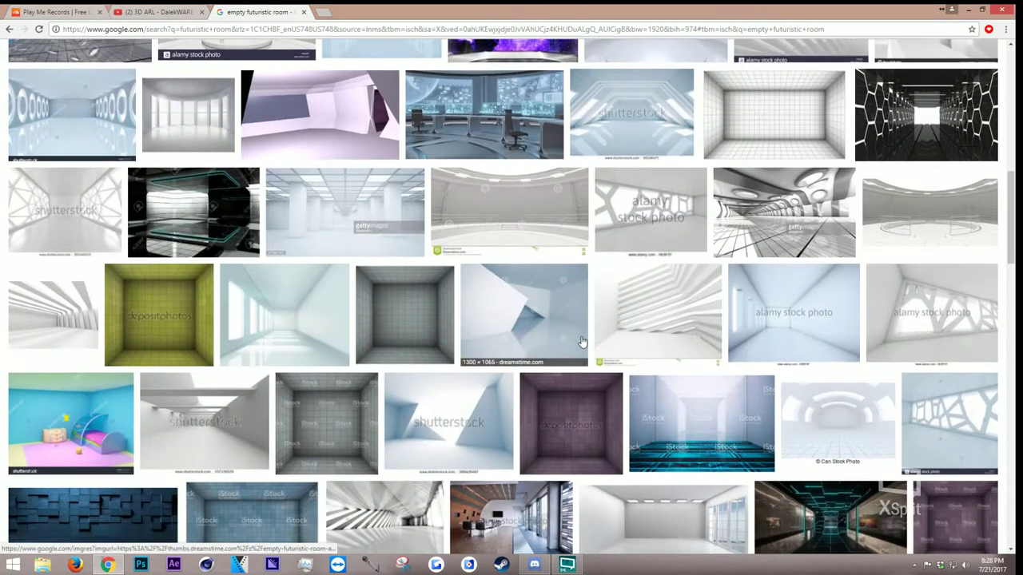
{"action": "scroll", "coordinate": [582, 341], "scroll_direction": "down", "scroll_amount": 2}
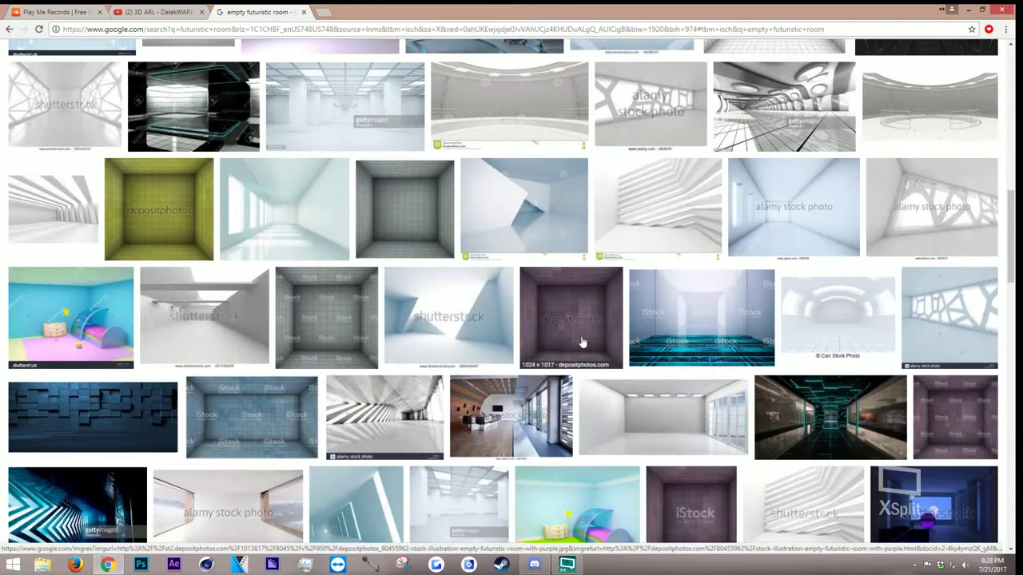
{"action": "scroll", "coordinate": [582, 341], "scroll_direction": "down", "scroll_amount": 4}
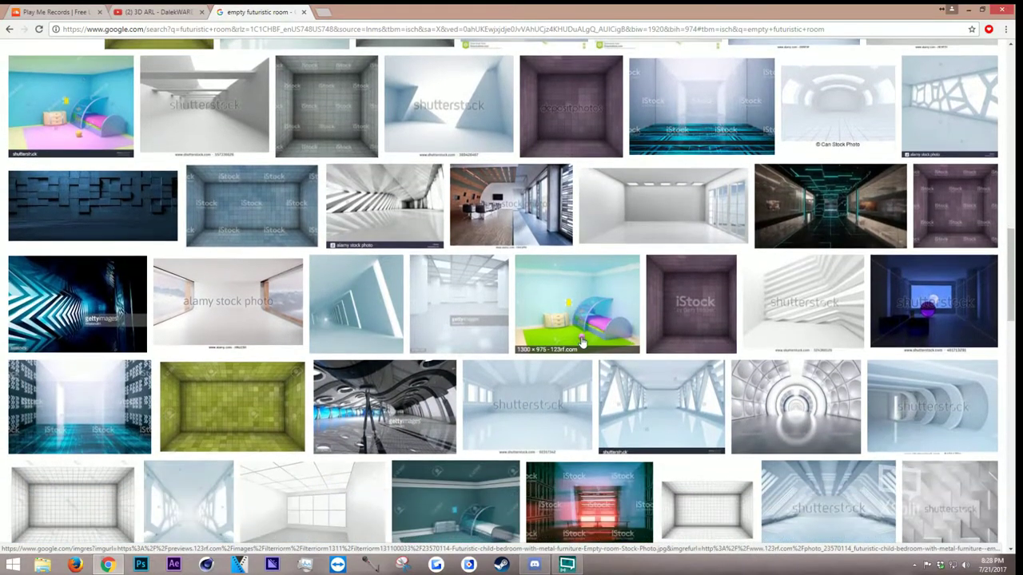
Preview the dark teal-lit corridor and save it as a JPEG in the Wallpapers folder
{"action": "left_click", "coordinate": [837, 214]}
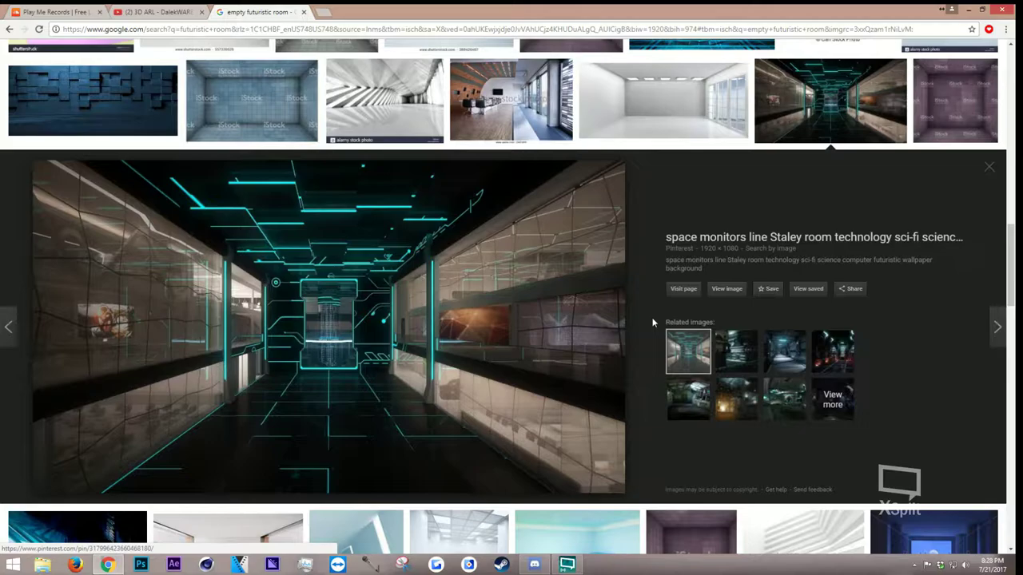
{"action": "right_click", "coordinate": [551, 290]}
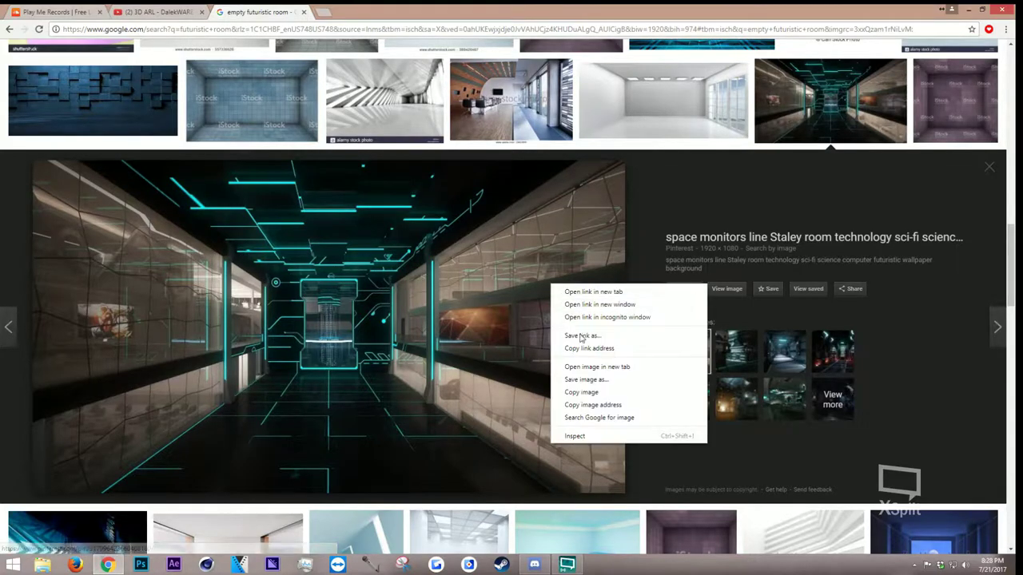
{"action": "left_click", "coordinate": [594, 381]}
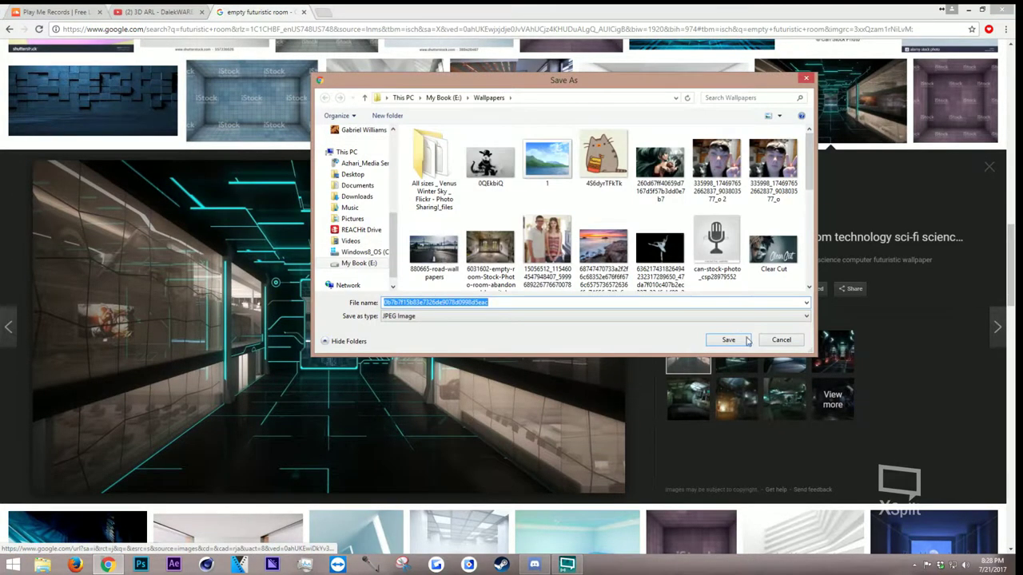
{"action": "left_click", "coordinate": [745, 339]}
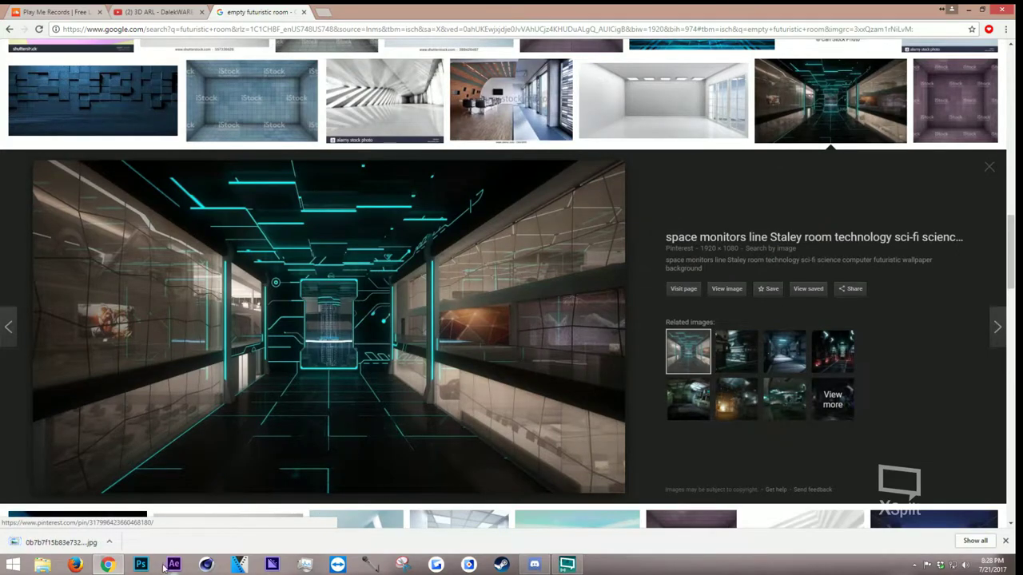
{"action": "left_click", "coordinate": [142, 565]}
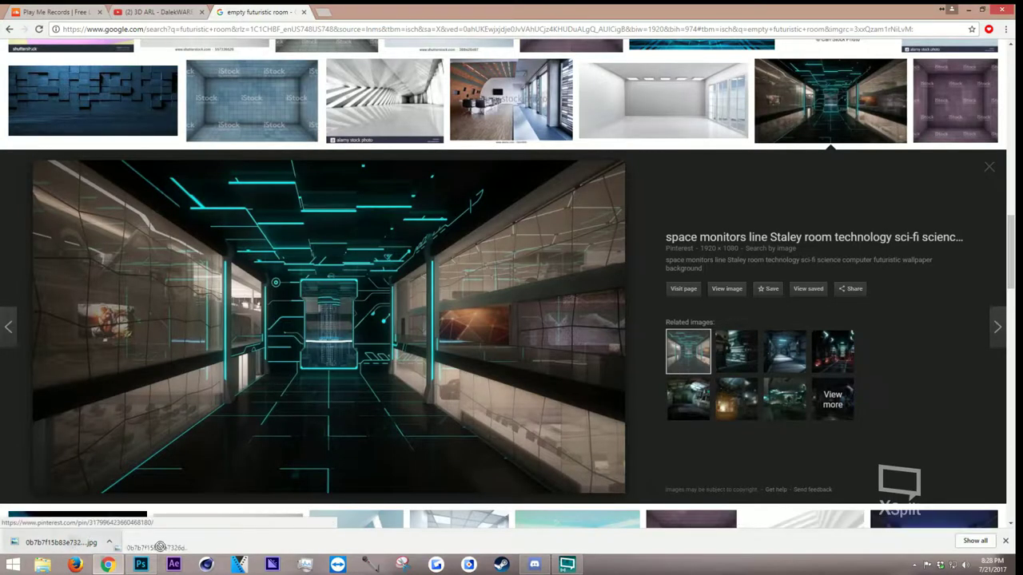
Open the corridor JPG in Photoshop and run Filter > Vanishing Point, enlarged to full screen
{"action": "left_click", "coordinate": [140, 566]}
{"action": "left_click_drag", "start_coordinate": [141, 565], "coordinate": [152, 464]}
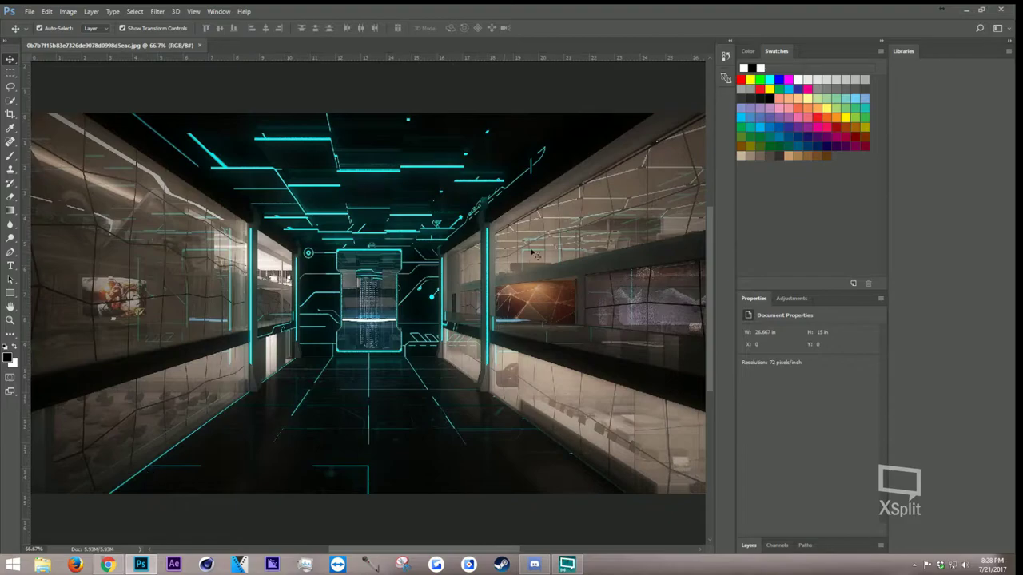
{"action": "left_click", "coordinate": [157, 11]}
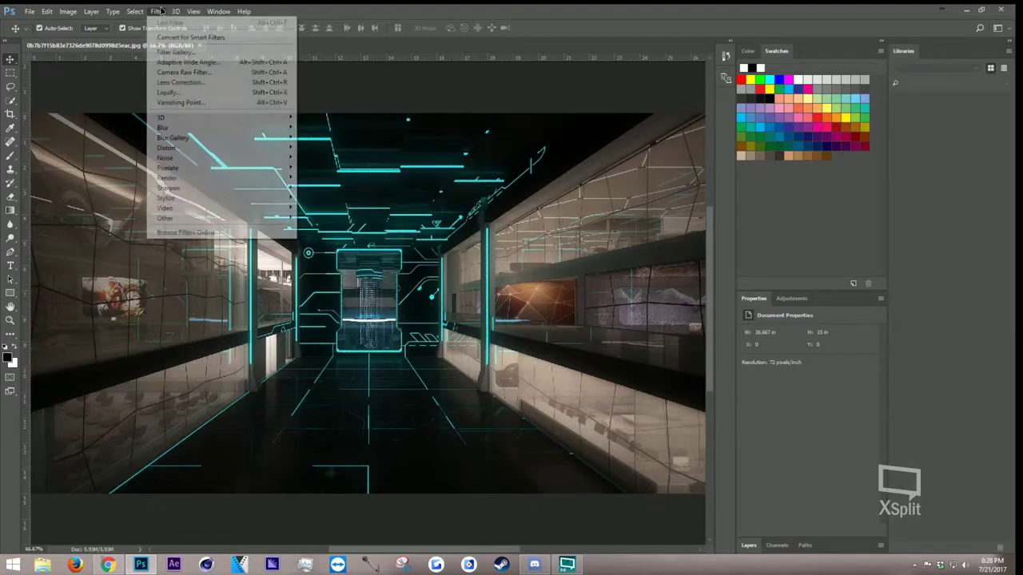
{"action": "left_click", "coordinate": [175, 11]}
{"action": "left_click", "coordinate": [159, 12]}
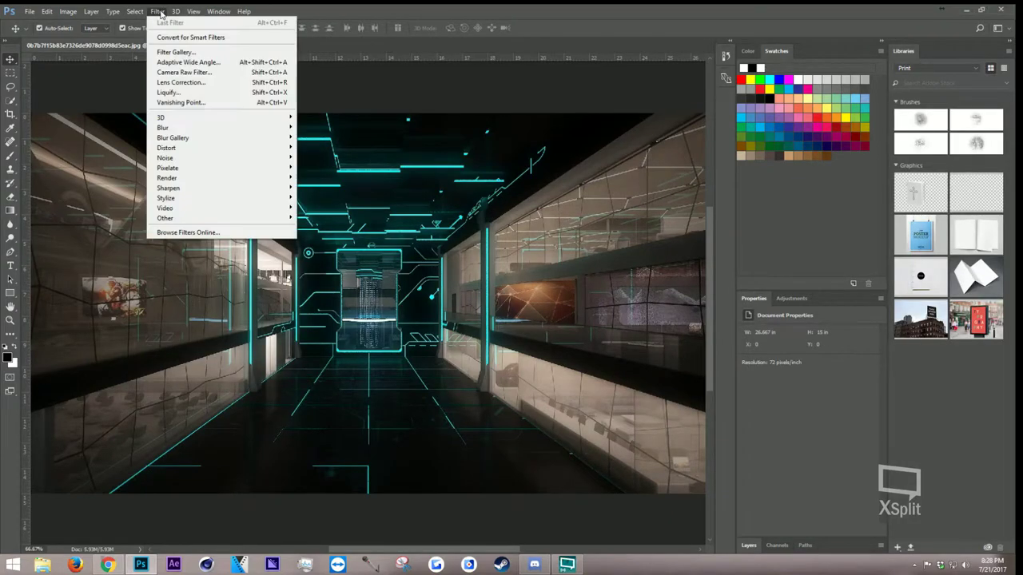
{"action": "left_click", "coordinate": [204, 103]}
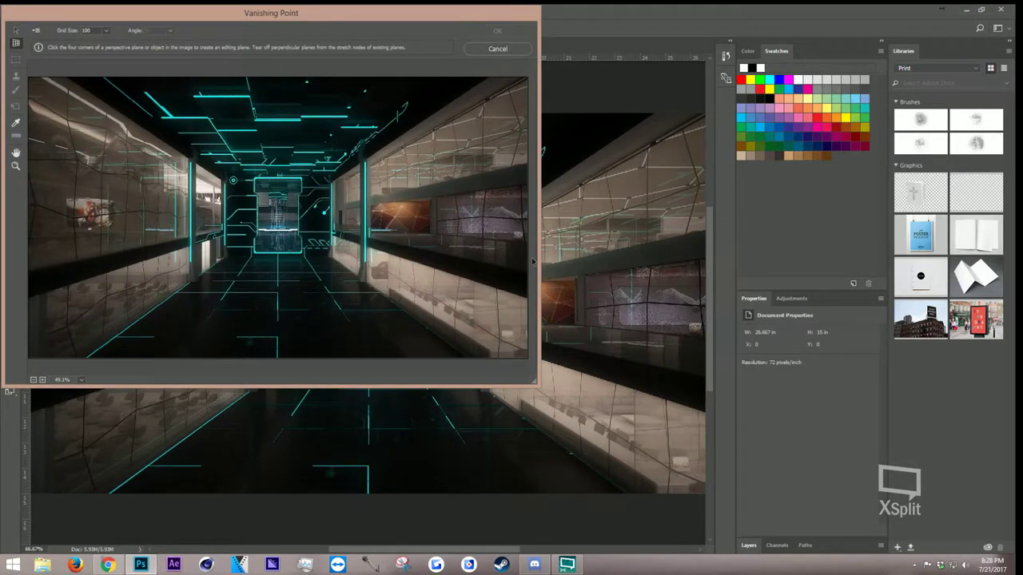
{"action": "left_click_drag", "start_coordinate": [531, 382], "coordinate": [1002, 546]}
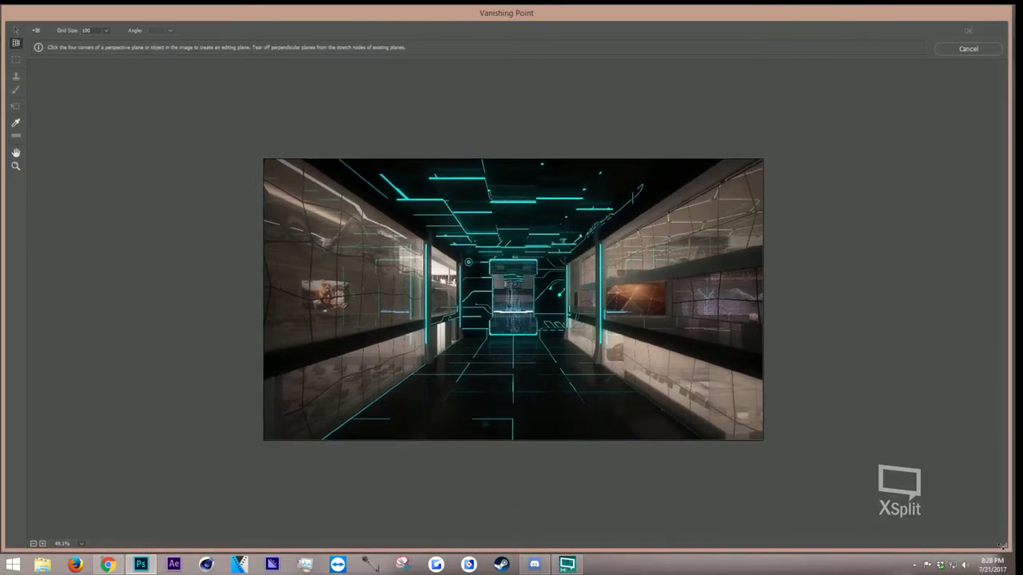
Zoom into the corridor's central detail, then zoom back out to fit the whole image
{"action": "left_click", "coordinate": [15, 165]}
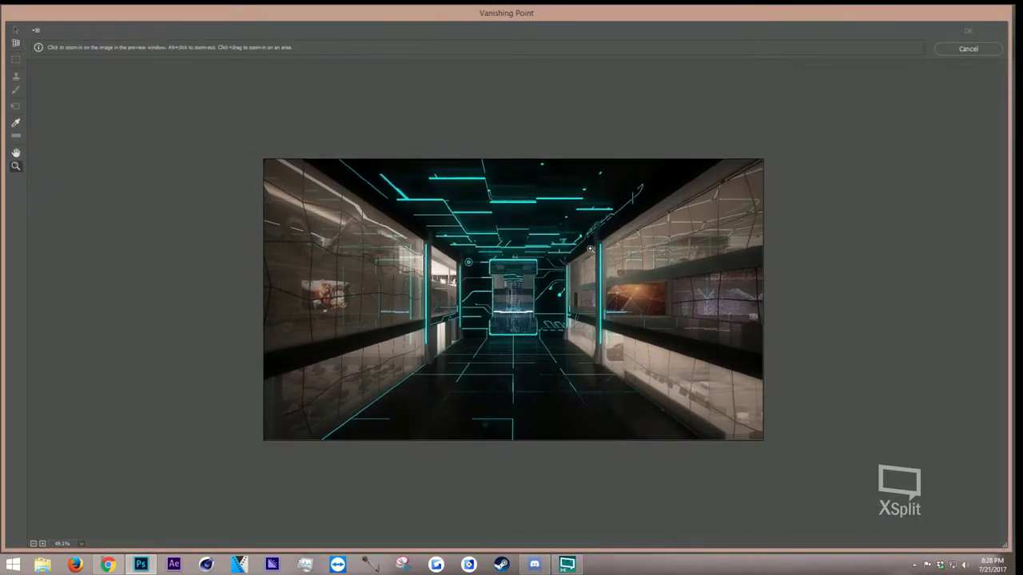
{"action": "left_click", "coordinate": [583, 253]}
{"action": "left_click", "coordinate": [531, 296]}
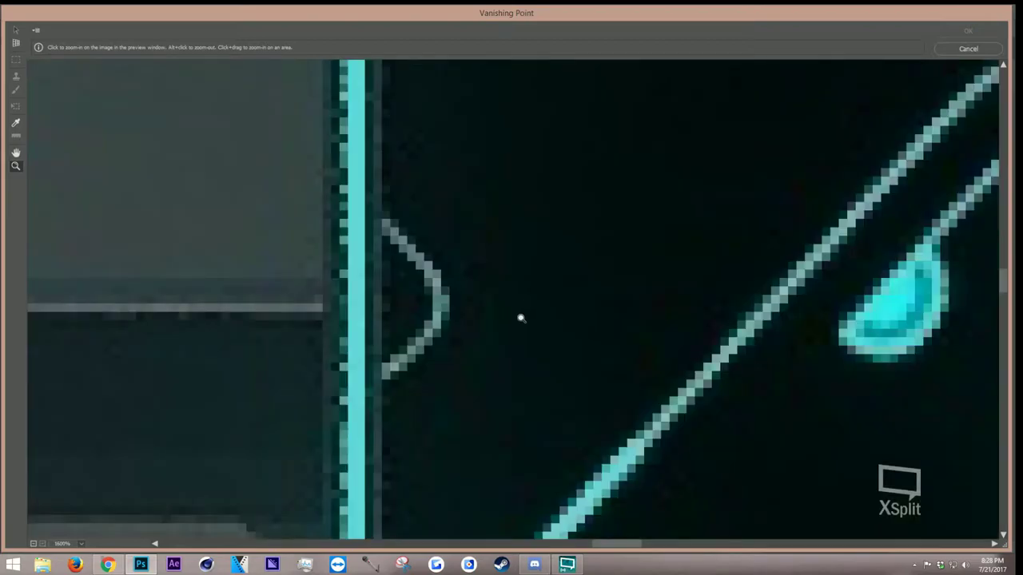
{"action": "left_click", "coordinate": [336, 247], "text": "alt"}
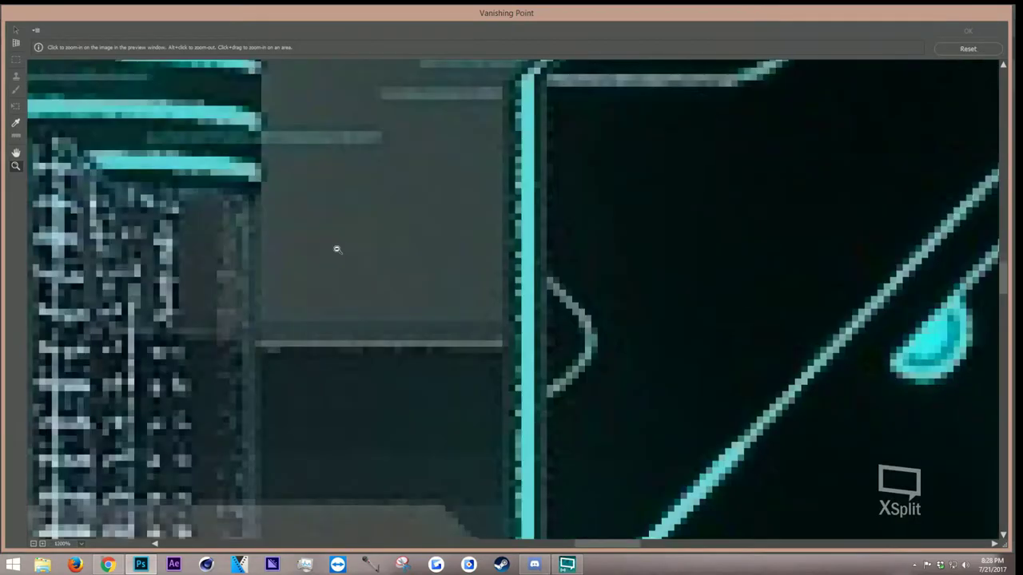
{"action": "left_click", "coordinate": [400, 303], "text": "alt"}
{"action": "left_click", "coordinate": [399, 303], "text": "alt"}
{"action": "left_click", "coordinate": [463, 360], "text": "alt"}
{"action": "left_click", "coordinate": [513, 408], "text": "alt"}
{"action": "left_click", "coordinate": [513, 408], "text": "alt"}
{"action": "left_click", "coordinate": [513, 407], "text": "alt"}
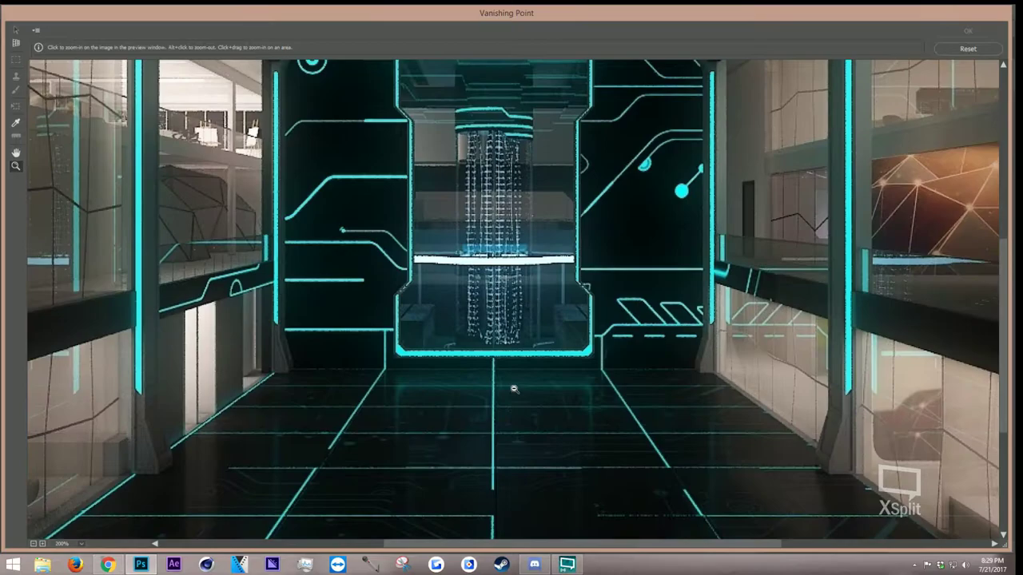
{"action": "left_click", "coordinate": [524, 218], "text": "alt"}
{"action": "left_click", "coordinate": [532, 297], "text": "alt"}
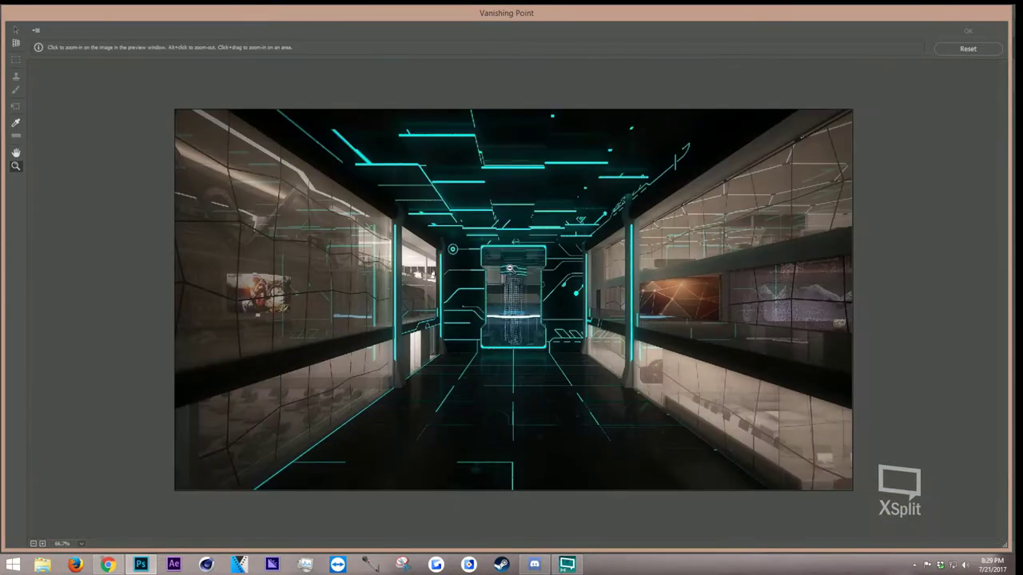
{"action": "left_click", "coordinate": [531, 298]}
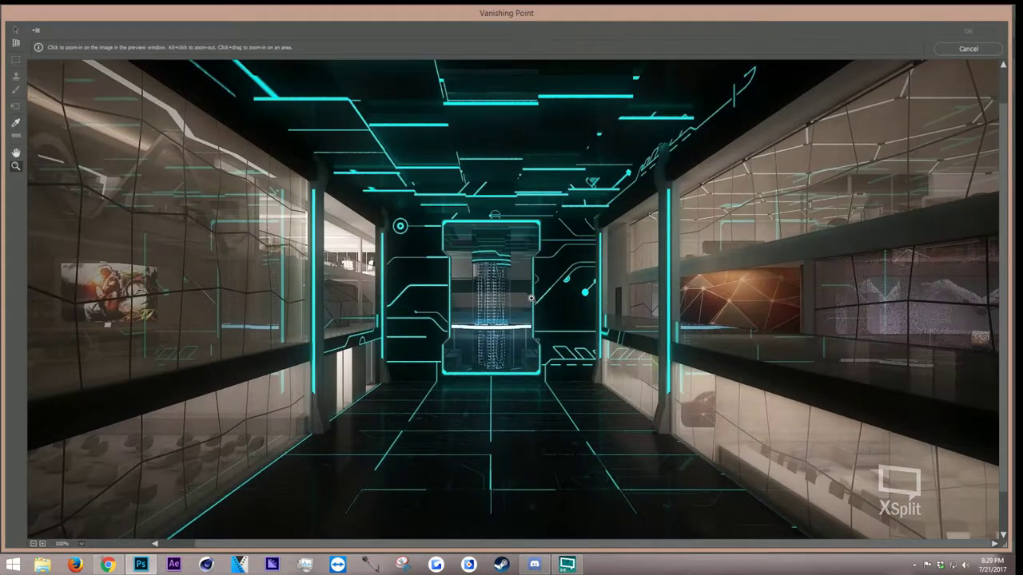
{"action": "left_click", "coordinate": [561, 381], "text": "alt"}
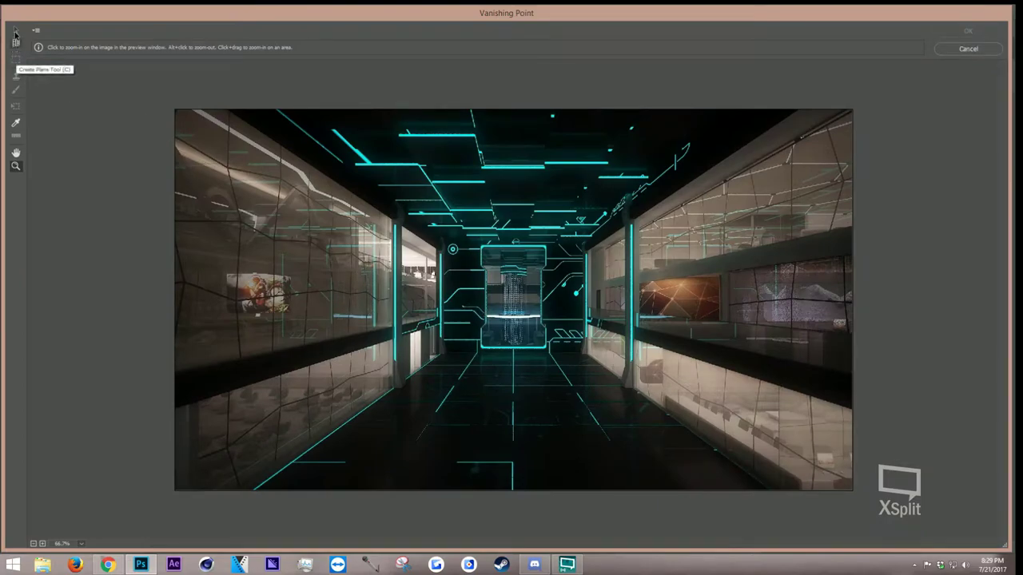
Trace a four-corner perspective plane on the corridor ceiling and nudge its top-right corner inward
{"action": "left_click", "coordinate": [15, 45]}
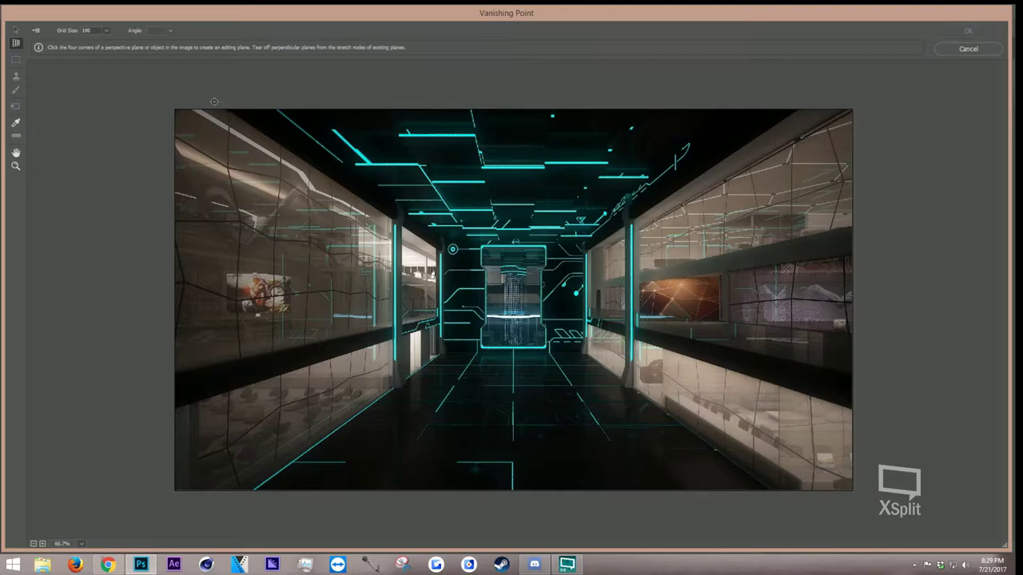
{"action": "left_click", "coordinate": [215, 102]}
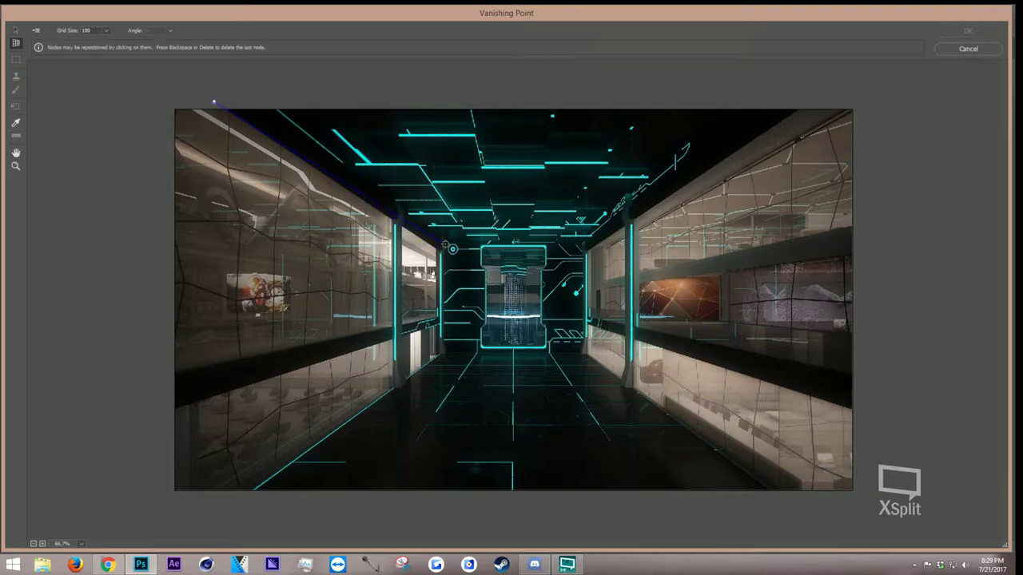
{"action": "left_click", "coordinate": [318, 183]}
{"action": "left_click", "coordinate": [242, 87]}
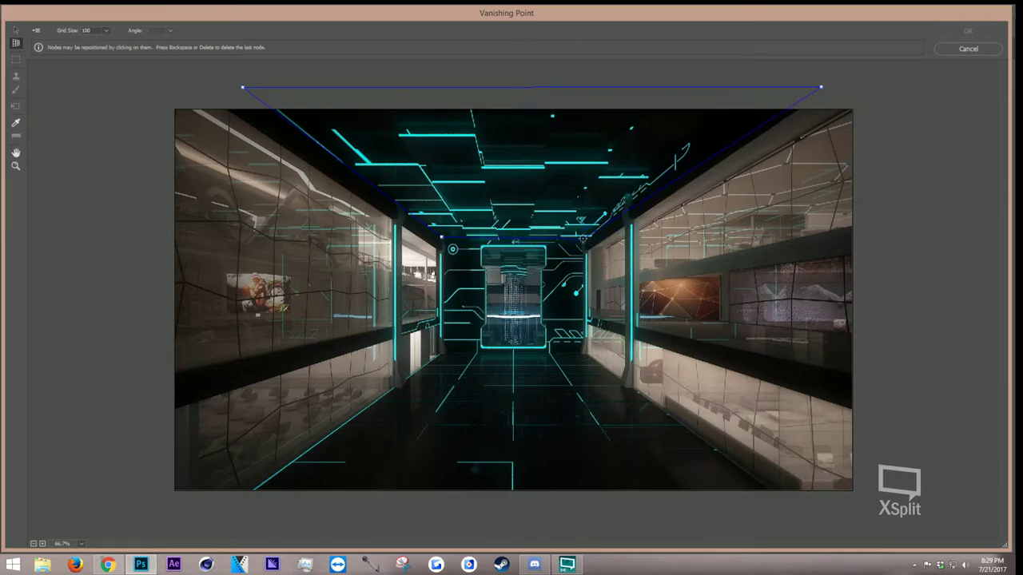
{"action": "left_click", "coordinate": [584, 237]}
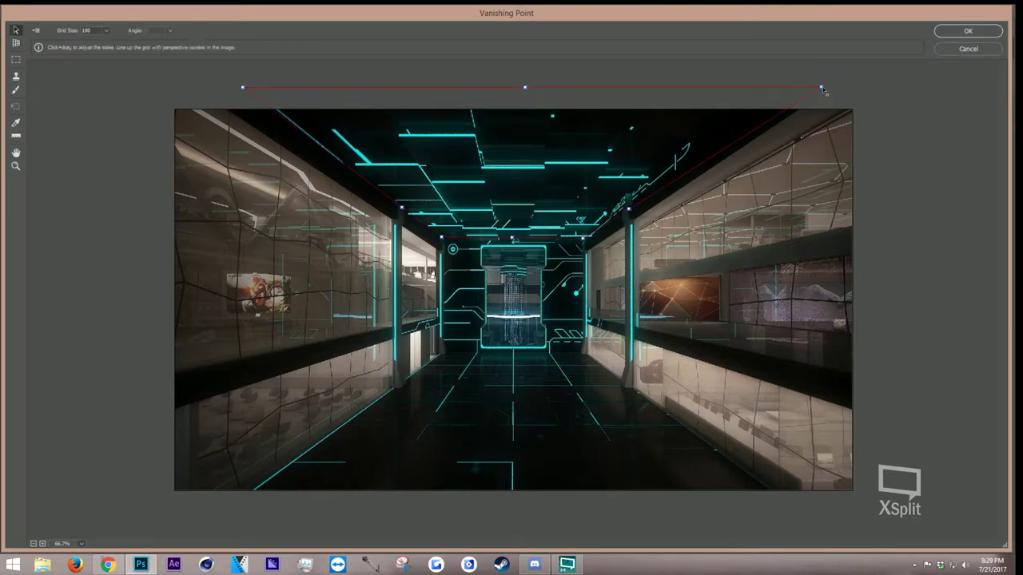
{"action": "left_click_drag", "start_coordinate": [820, 86], "coordinate": [789, 88]}
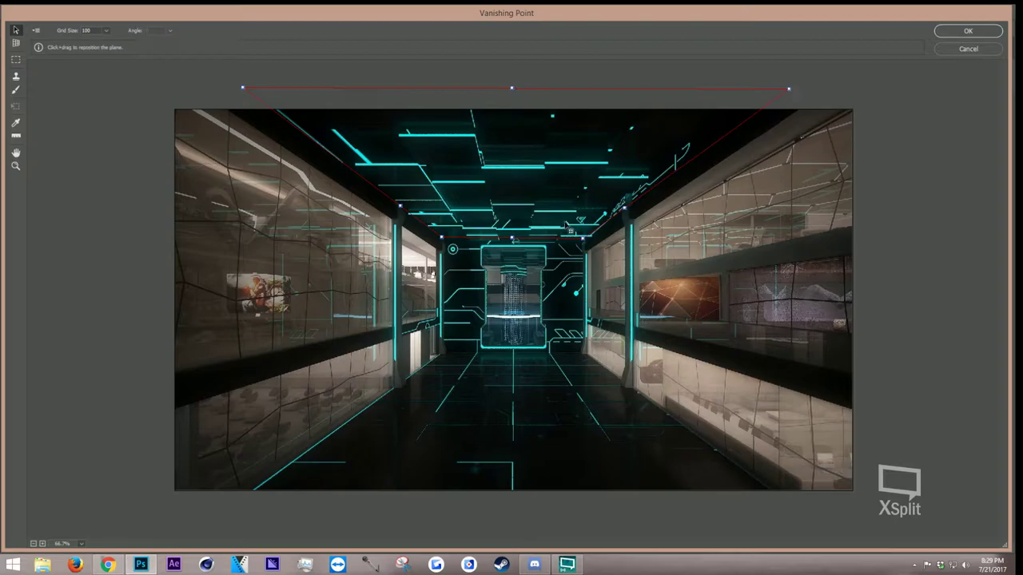
Pull a back-wall plane down from the ceiling, then cancel the Vanishing Point filter
{"action": "key", "text": "alt"}
{"action": "left_click_drag", "start_coordinate": [511, 239], "coordinate": [516, 352]}
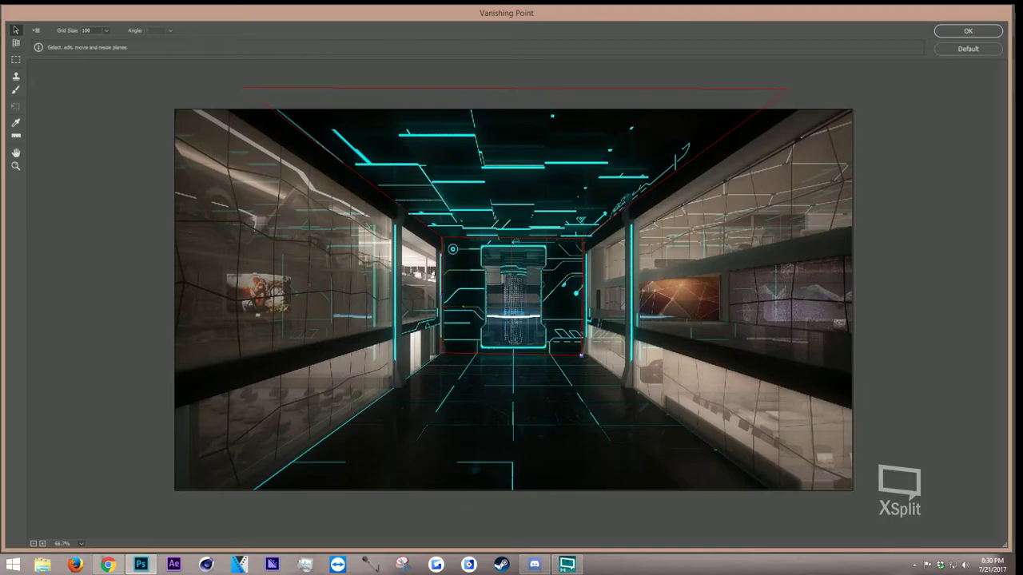
{"action": "left_click", "coordinate": [983, 50]}
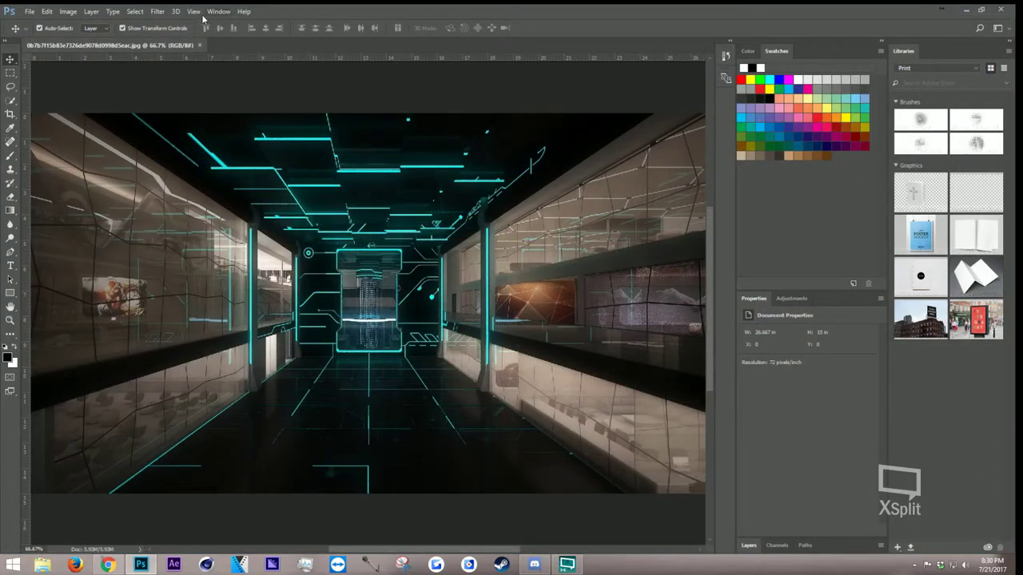
Reopen Vanishing Point with Ctrl+Alt+V and draw a new ceiling plane stretched past the top edge
{"action": "key", "text": "ctrl+alt+v"}
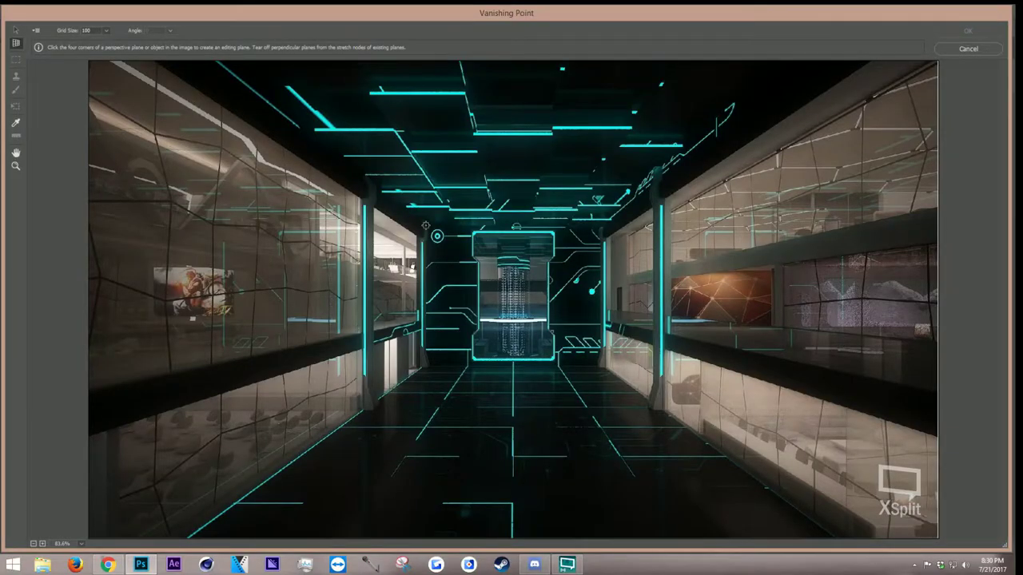
{"action": "left_click", "coordinate": [425, 226]}
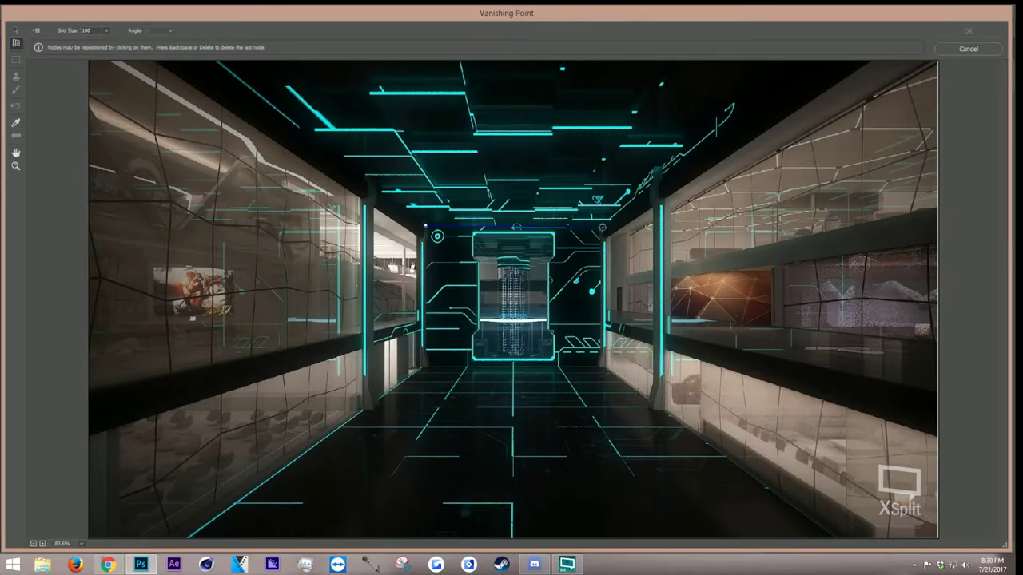
{"action": "left_click", "coordinate": [600, 227]}
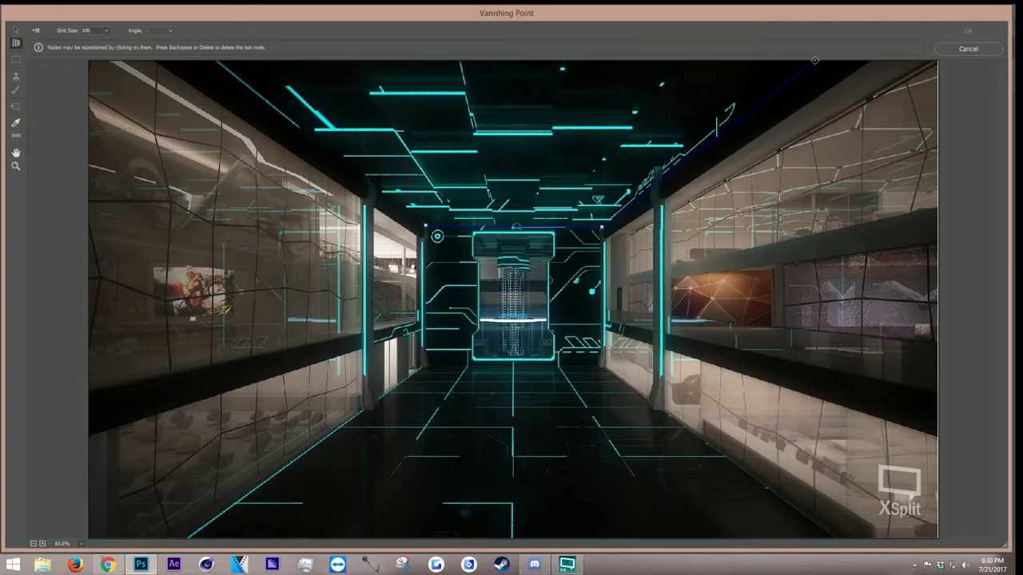
{"action": "left_click", "coordinate": [814, 60]}
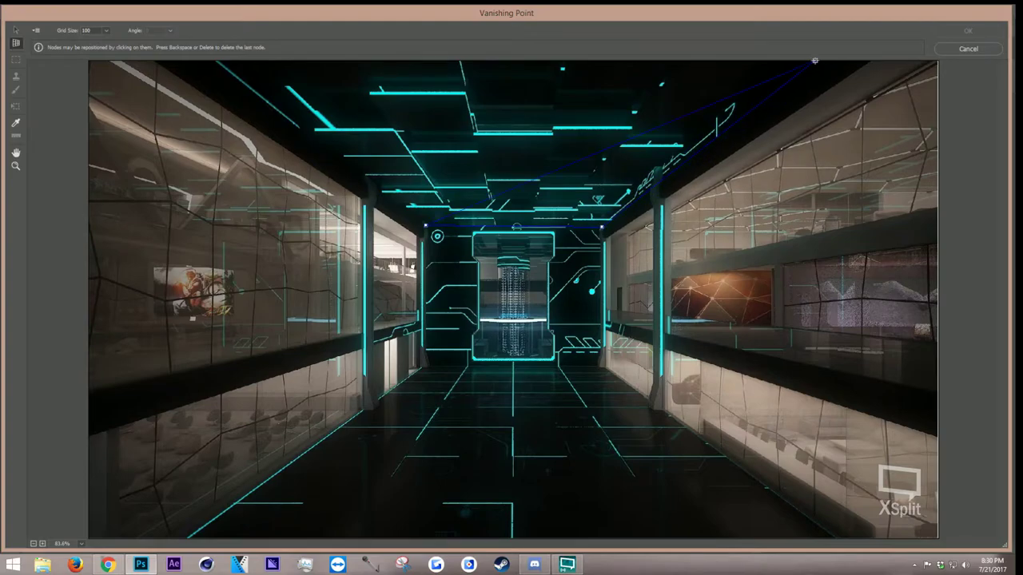
{"action": "left_click", "coordinate": [196, 59]}
{"action": "left_click_drag", "start_coordinate": [497, 62], "coordinate": [508, 55]}
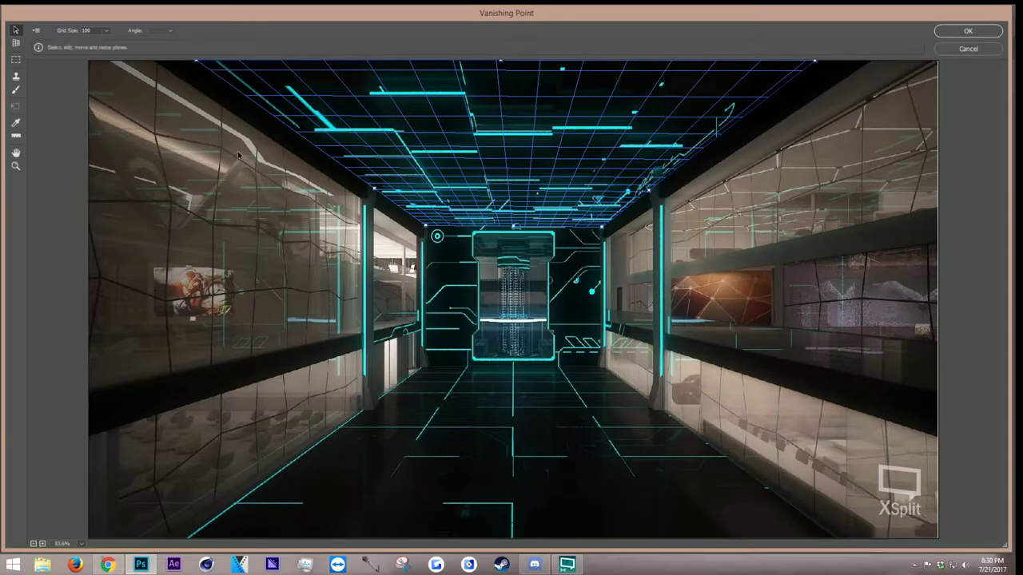
Zoom out to the whole image, delete the ceiling plane, then restore it with Ctrl+Z
{"action": "left_click", "coordinate": [16, 165]}
{"action": "left_click", "coordinate": [327, 170], "text": "alt"}
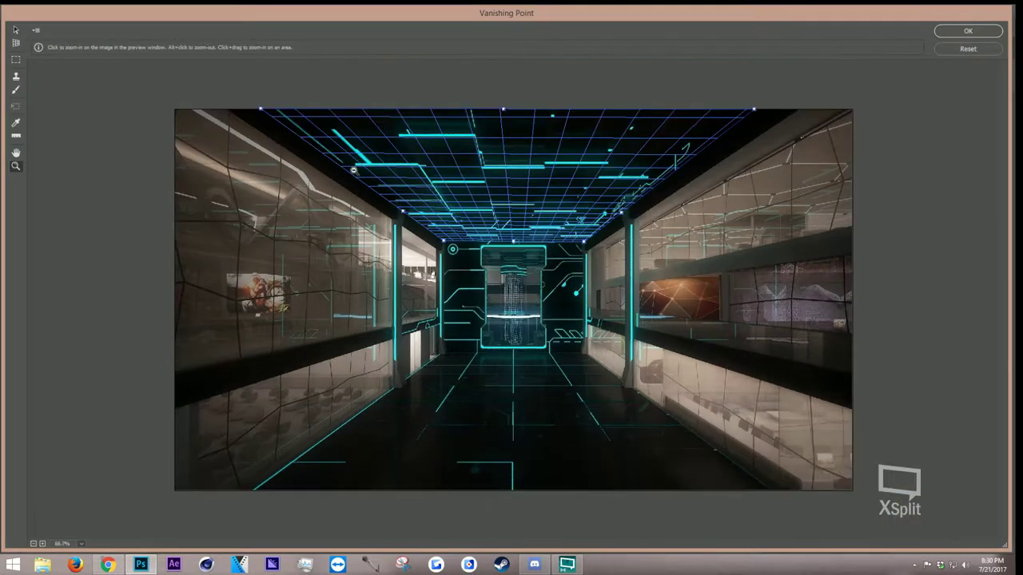
{"action": "left_click", "coordinate": [14, 44]}
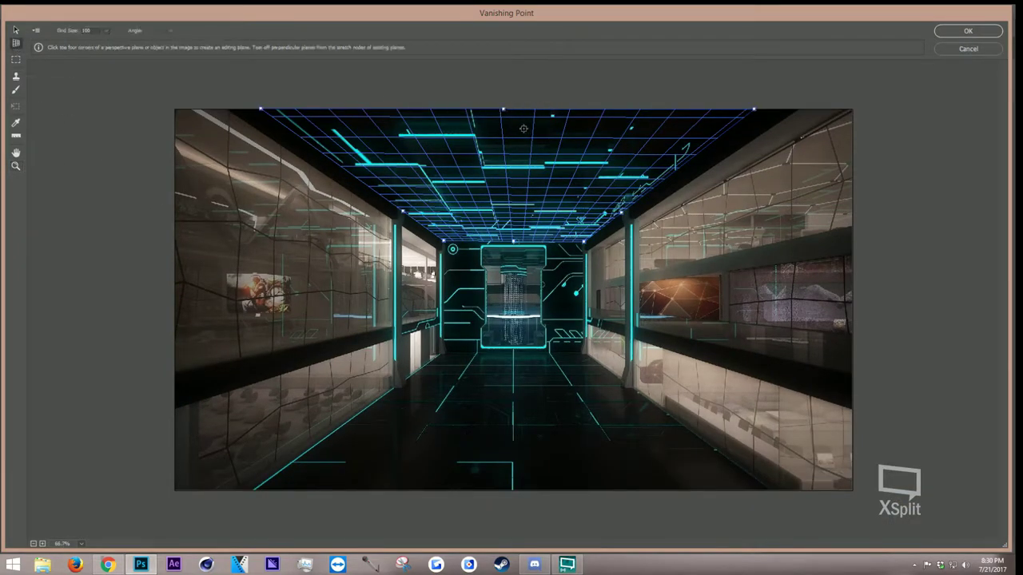
{"action": "key", "text": "v"}
{"action": "key", "text": "BackSpace"}
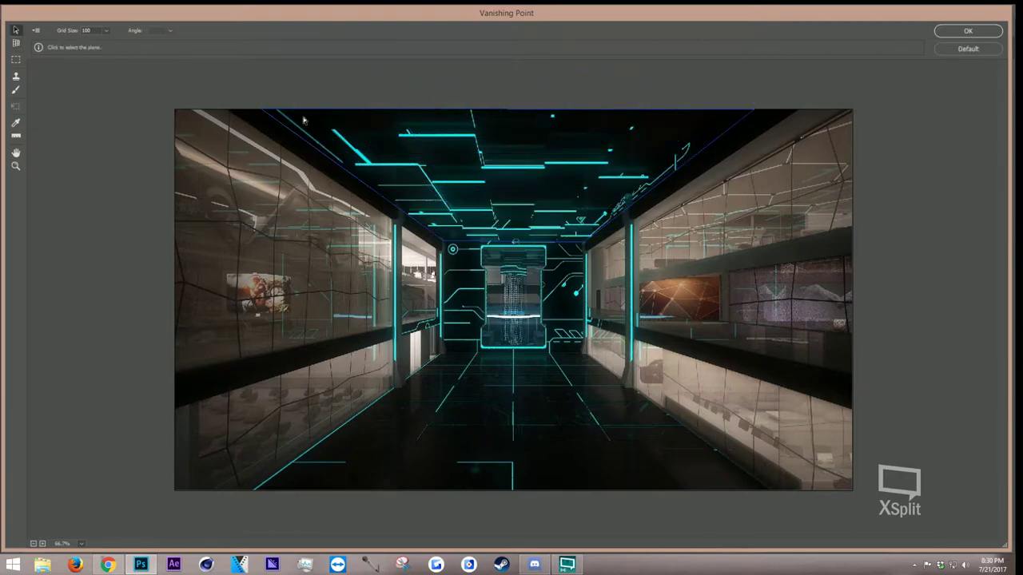
{"action": "key", "text": "ctrl+z"}
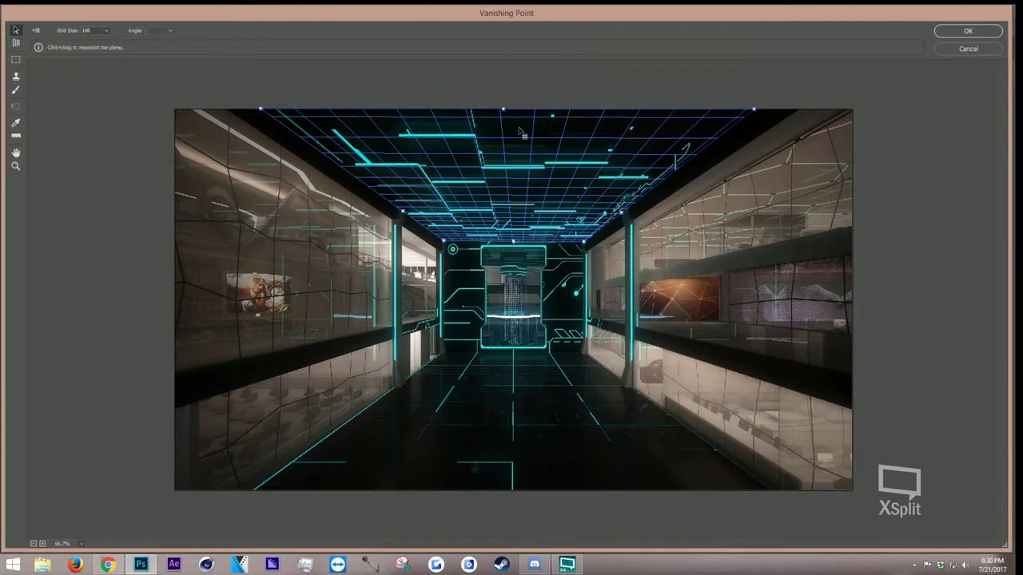
Extend the ceiling plane upward, add a widened left-wall plane, and pull a floor plane from it
{"action": "left_click_drag", "start_coordinate": [503, 109], "coordinate": [532, 82]}
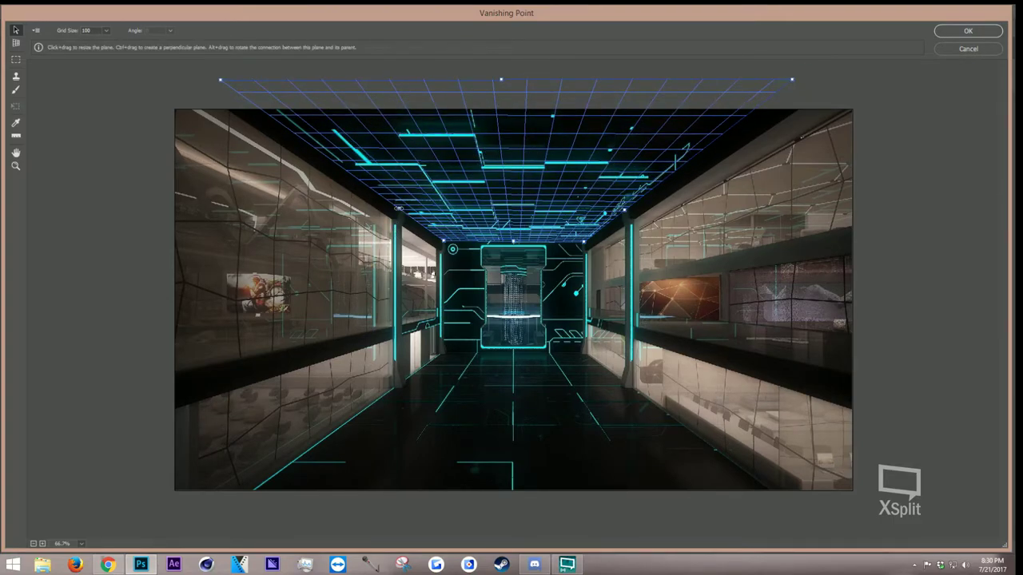
{"action": "left_click_drag", "start_coordinate": [398, 209], "coordinate": [417, 385]}
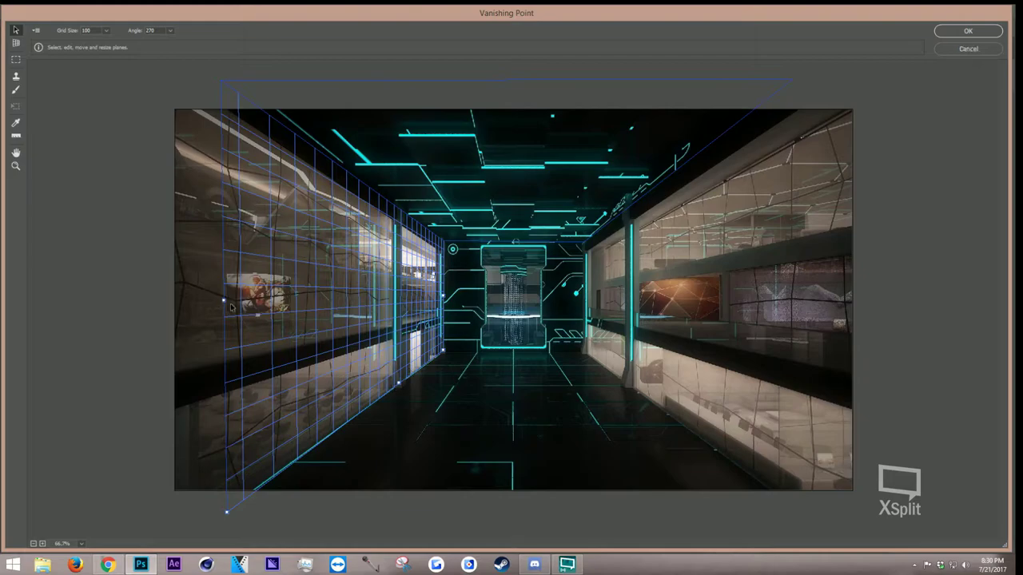
{"action": "left_click_drag", "start_coordinate": [221, 313], "coordinate": [152, 341]}
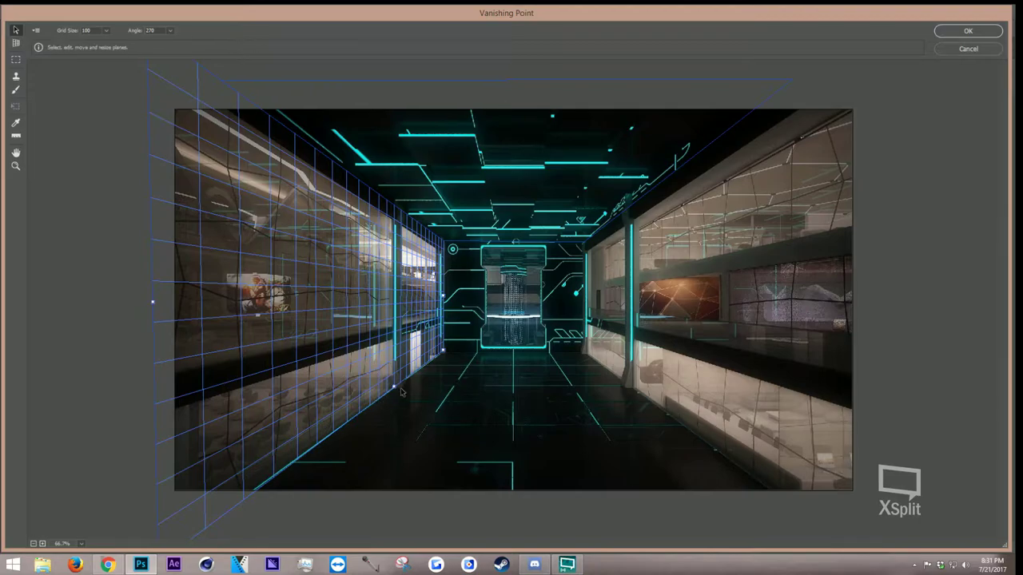
{"action": "key", "text": "ctrl"}
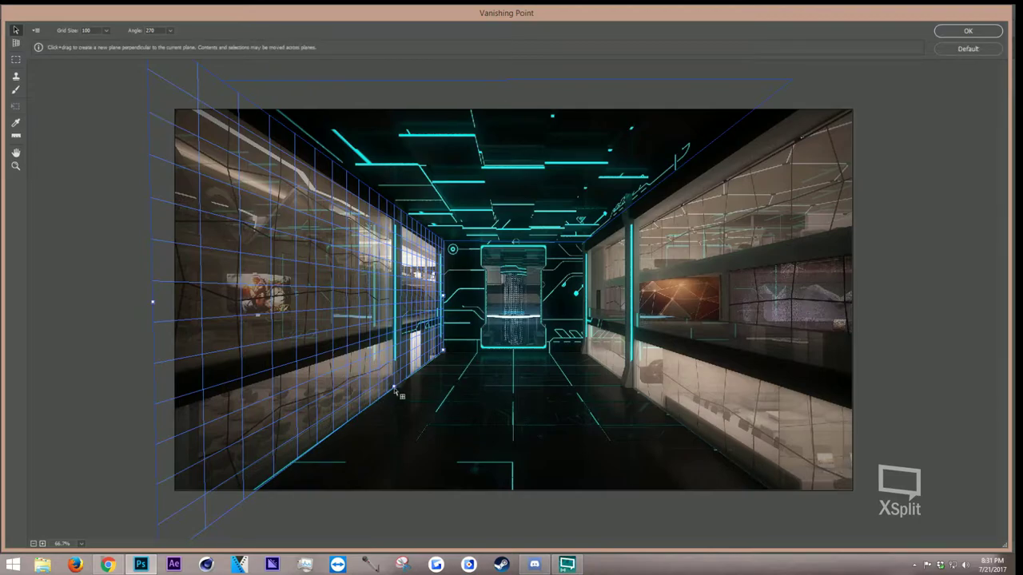
{"action": "left_click_drag", "start_coordinate": [395, 391], "coordinate": [592, 360]}
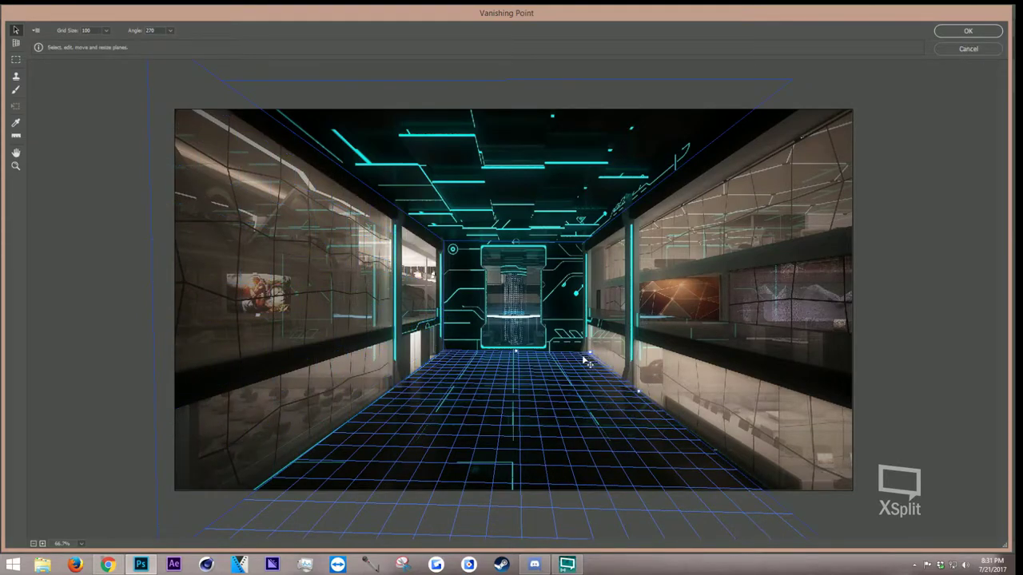
Add and fit a right-wall plane, extend the floor, and pull a back-wall plane from the ceiling
{"action": "left_click_drag", "start_coordinate": [643, 392], "coordinate": [641, 191]}
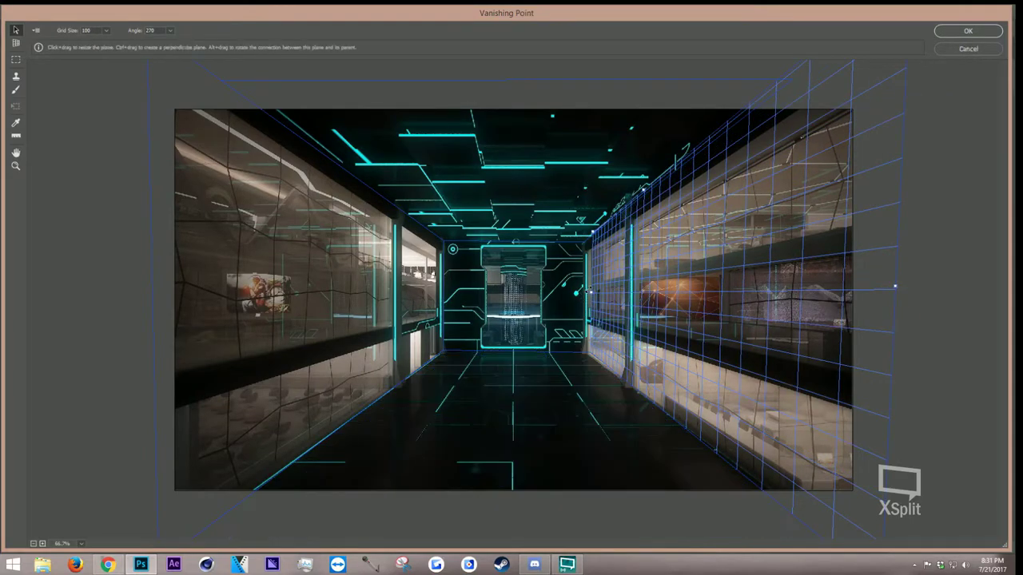
{"action": "left_click_drag", "start_coordinate": [591, 292], "coordinate": [590, 306]}
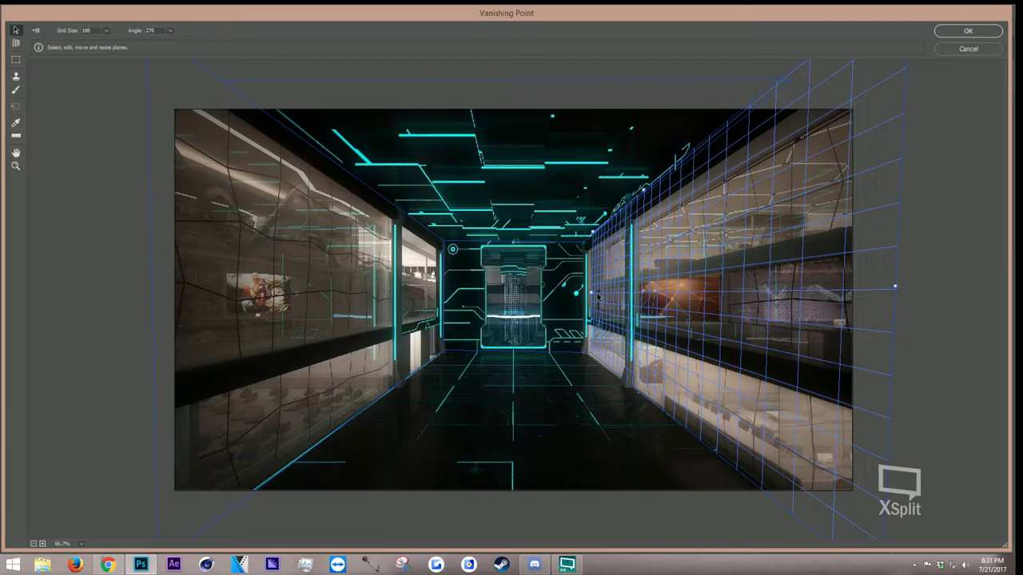
{"action": "left_click_drag", "start_coordinate": [592, 295], "coordinate": [585, 294]}
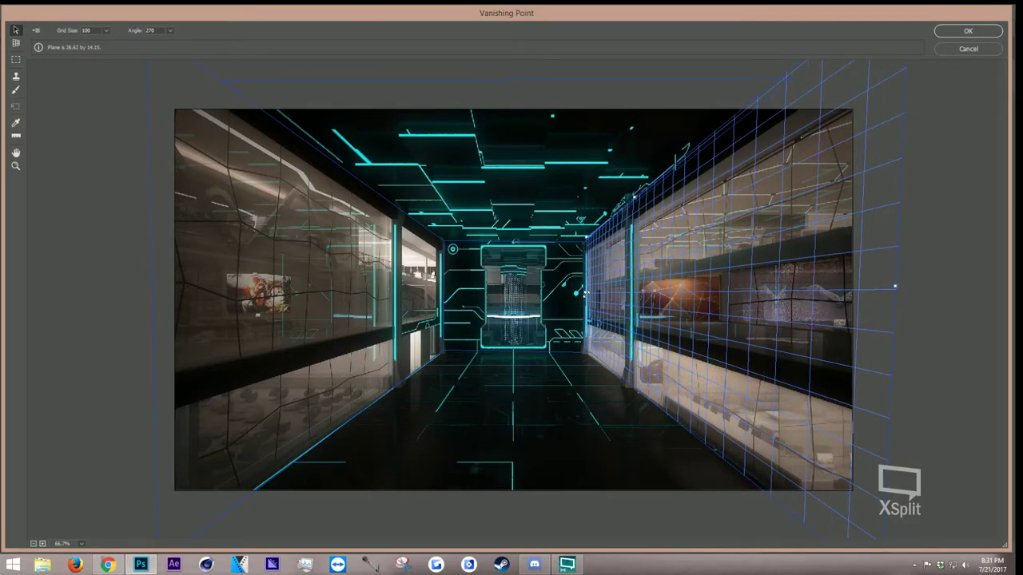
{"action": "left_click", "coordinate": [572, 357]}
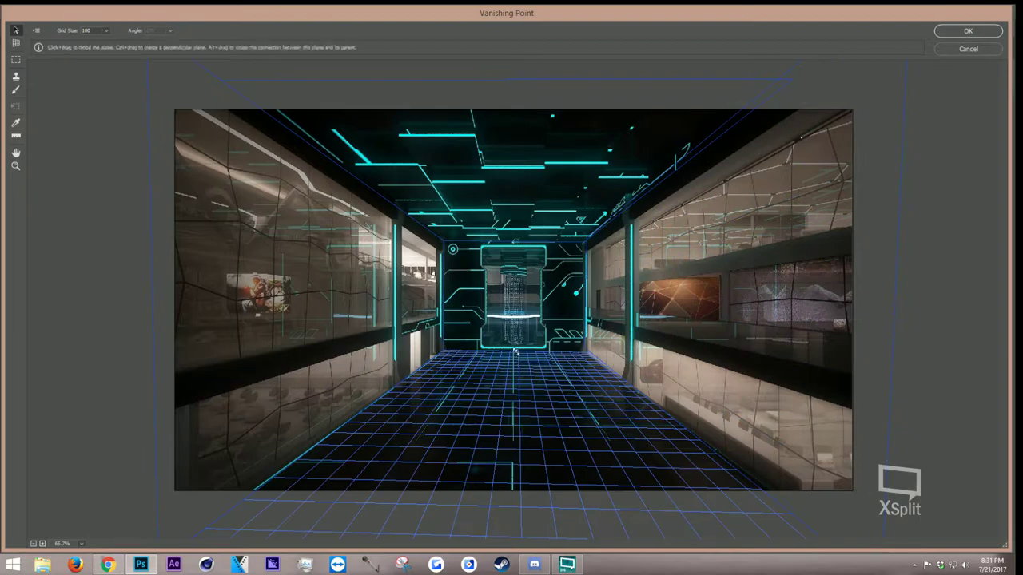
{"action": "left_click_drag", "start_coordinate": [516, 352], "coordinate": [515, 350]}
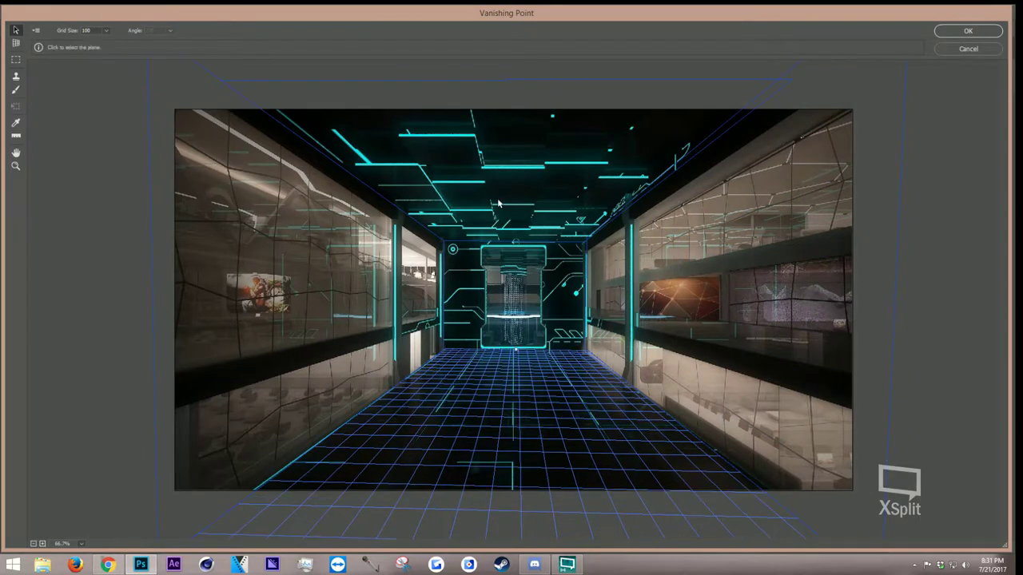
{"action": "left_click", "coordinate": [513, 241]}
{"action": "key", "text": "ctrl"}
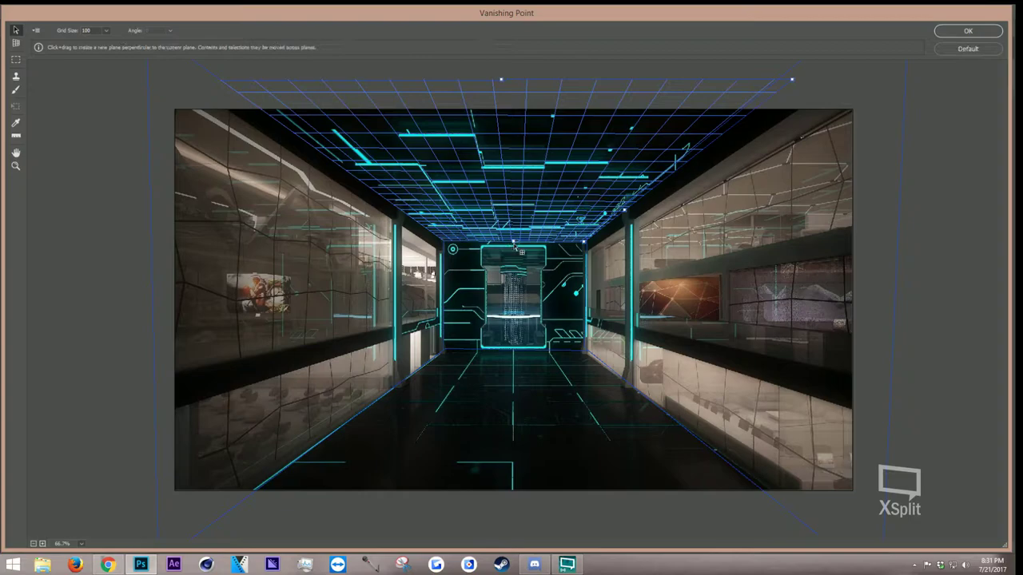
{"action": "left_click_drag", "start_coordinate": [514, 250], "coordinate": [543, 357]}
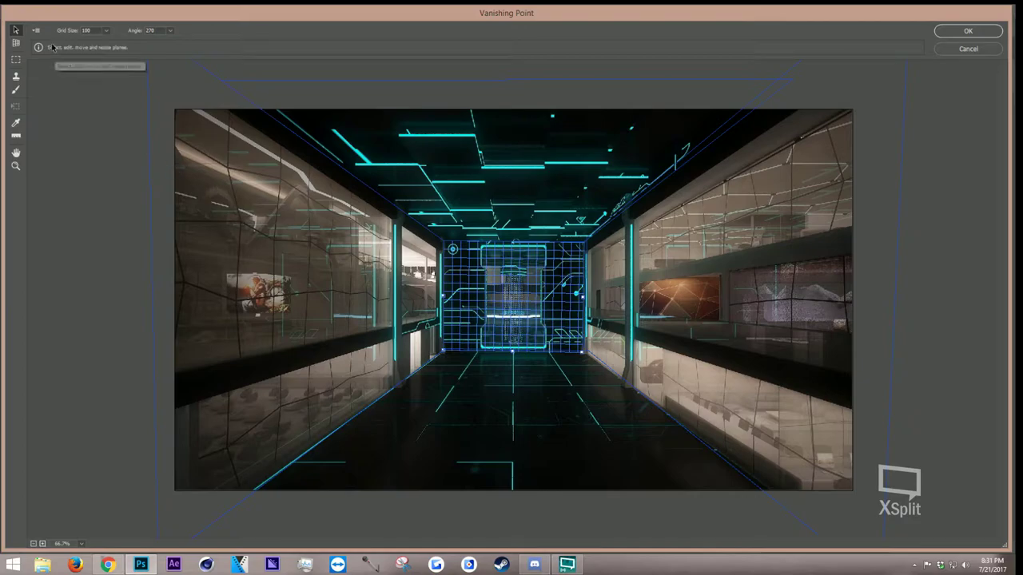
Export the perspective planes for After Effects as a .vpe file named 'Futuristic Room'
{"action": "left_click", "coordinate": [35, 32]}
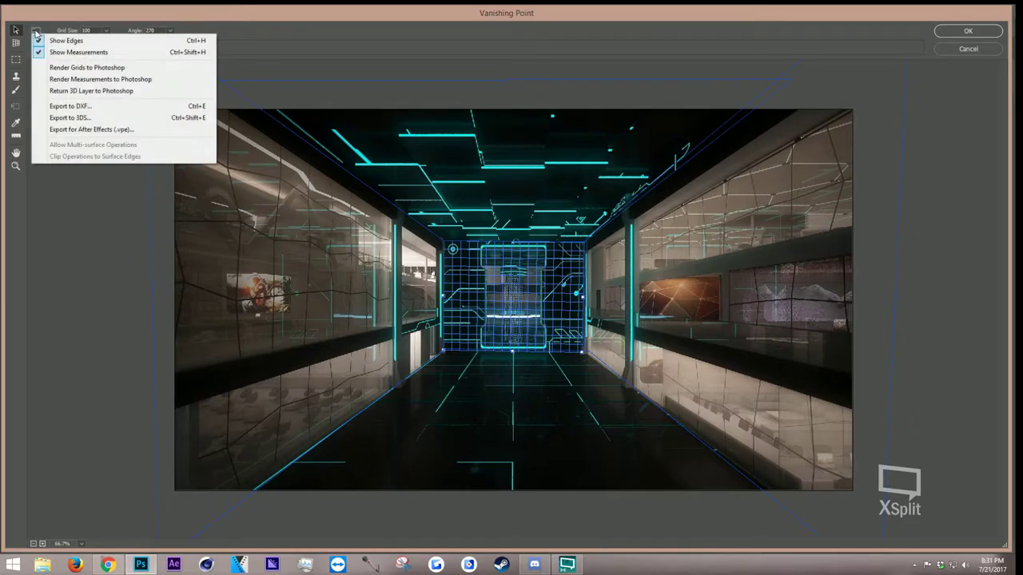
{"action": "left_click", "coordinate": [124, 128]}
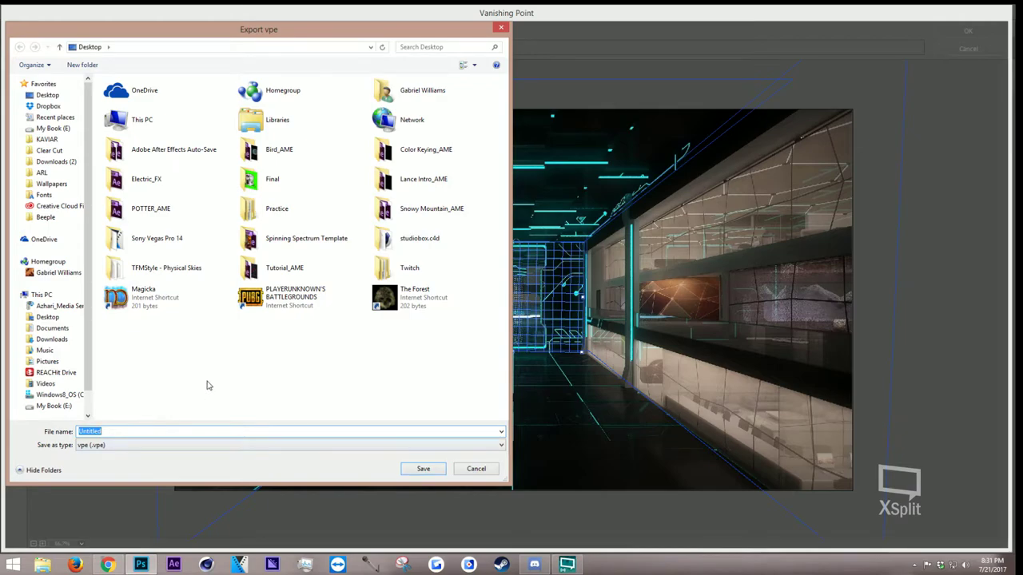
{"action": "type", "text": "Futuristic Room"}
{"action": "key", "text": "Return"}
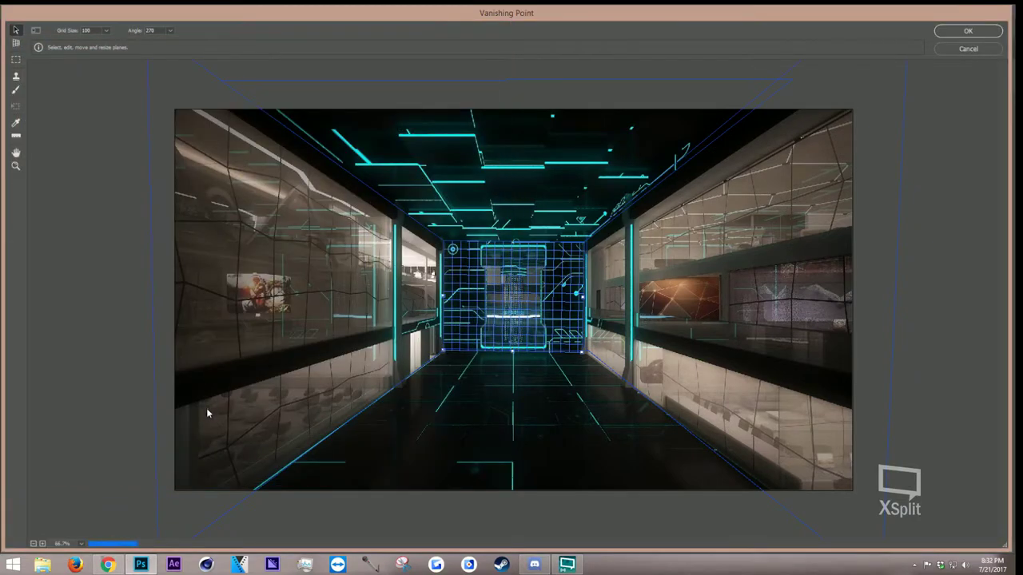
{"action": "left_click", "coordinate": [173, 564]}
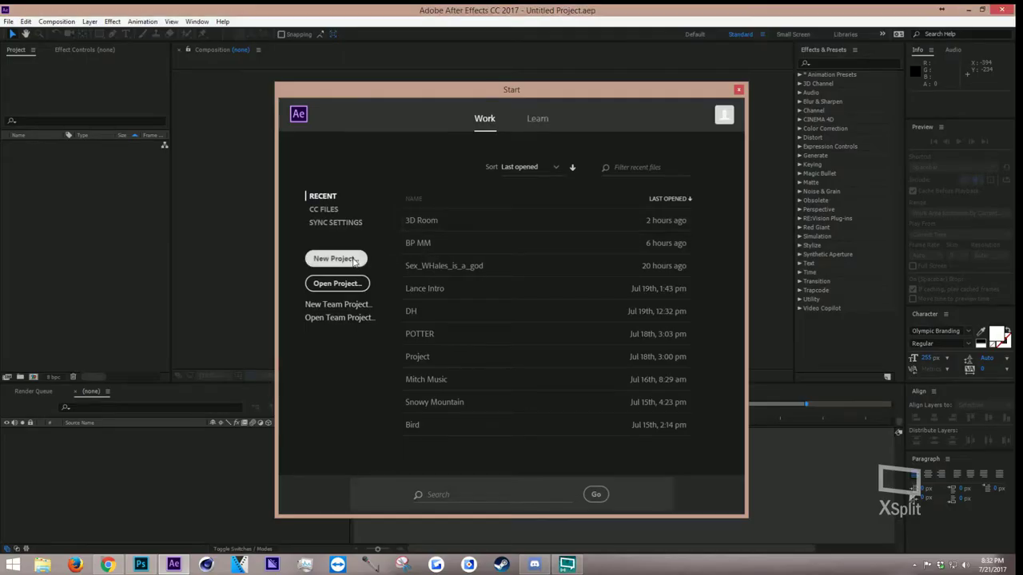
Create a new empty Untitled Project in After Effects CC 2017, then open File Explorer
{"action": "left_click", "coordinate": [353, 260]}
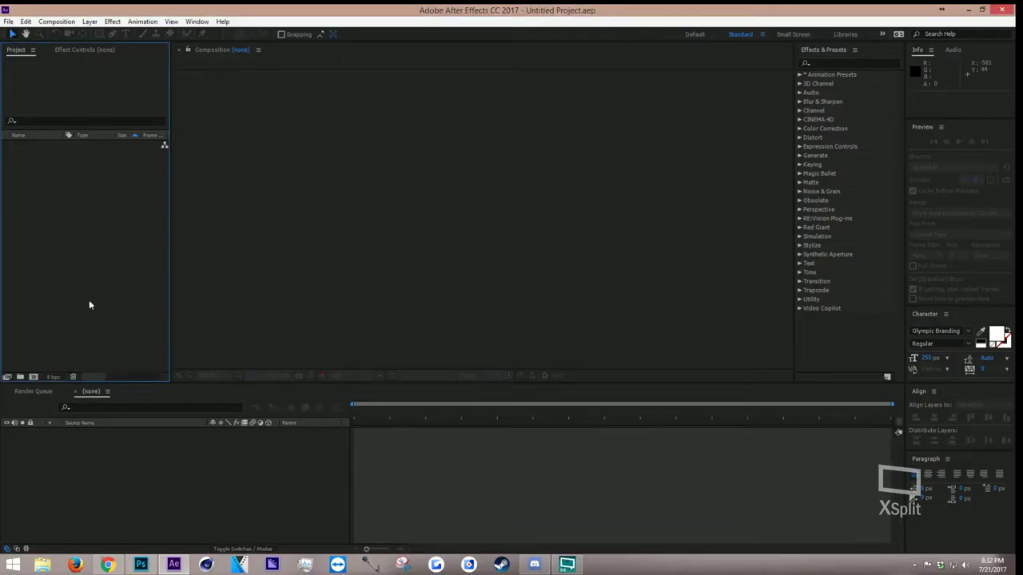
{"action": "right_click", "coordinate": [83, 265]}
{"action": "left_click", "coordinate": [64, 240]}
{"action": "left_click", "coordinate": [43, 564]}
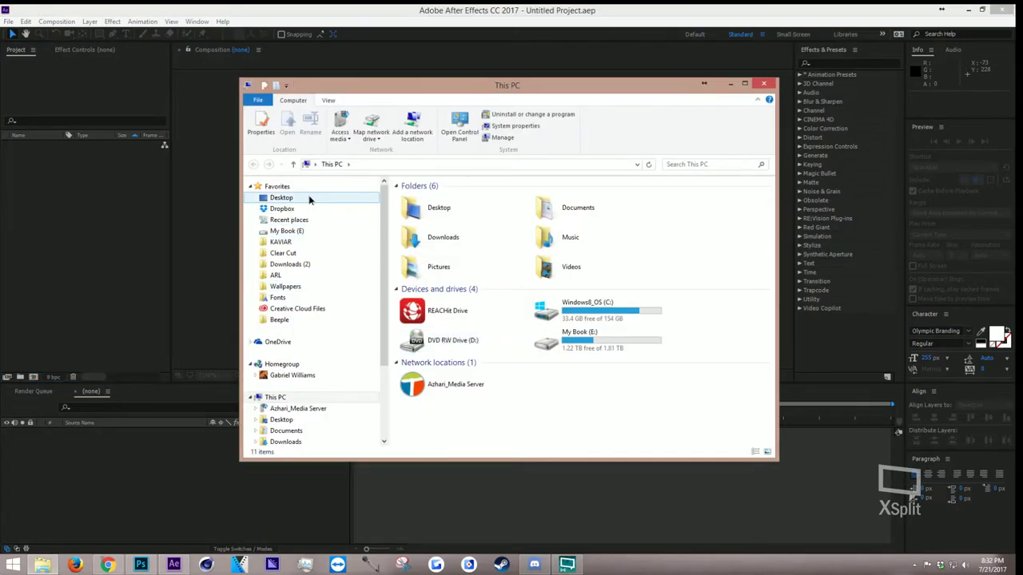
Find Futuristic Room.vpe (1.31 KB) on the Desktop and drag it toward the After Effects project
{"action": "left_click", "coordinate": [311, 199]}
{"action": "left_click", "coordinate": [554, 262]}
{"action": "left_click", "coordinate": [557, 271]}
{"action": "scroll", "coordinate": [566, 272], "scroll_direction": "down", "scroll_amount": 1}
{"action": "scroll", "coordinate": [567, 272], "scroll_direction": "up", "scroll_amount": 15}
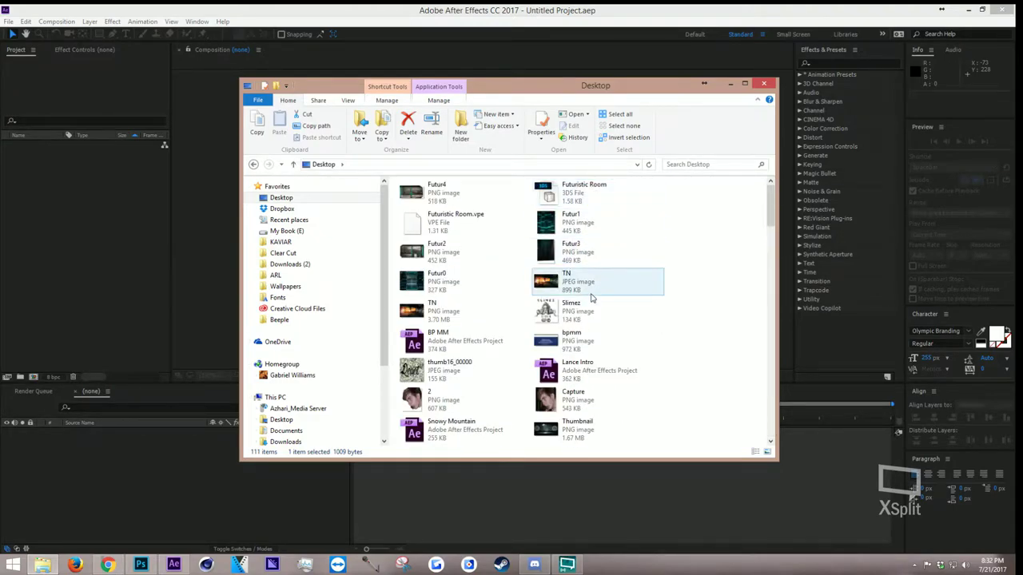
{"action": "left_click", "coordinate": [454, 222]}
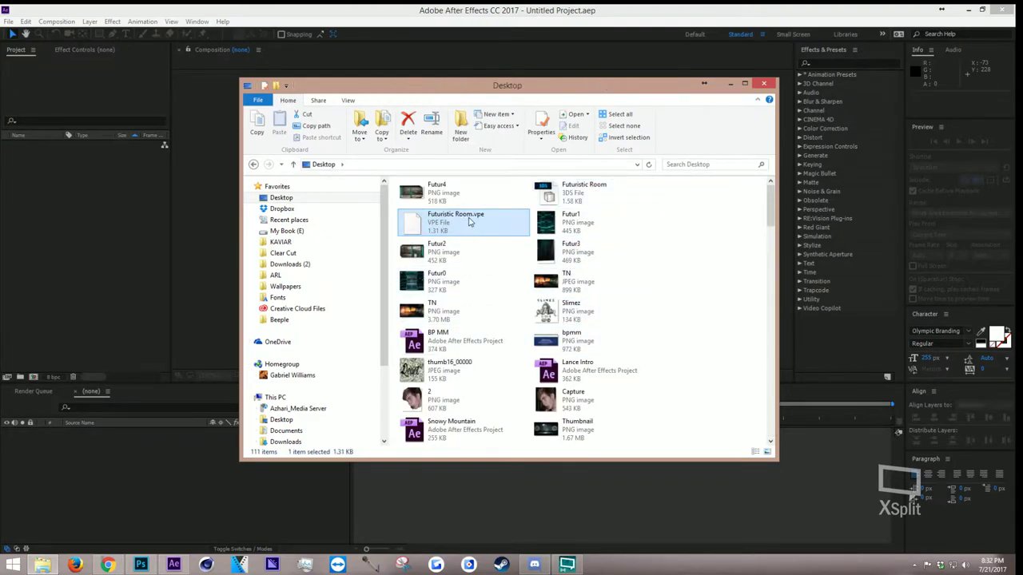
{"action": "left_click_drag", "start_coordinate": [442, 214], "coordinate": [7, 234]}
{"action": "left_click", "coordinate": [47, 216]}
Import Futuristic Room.vpe from the Desktop as a Vanishing Point exchange file
{"action": "right_click", "coordinate": [62, 169]}
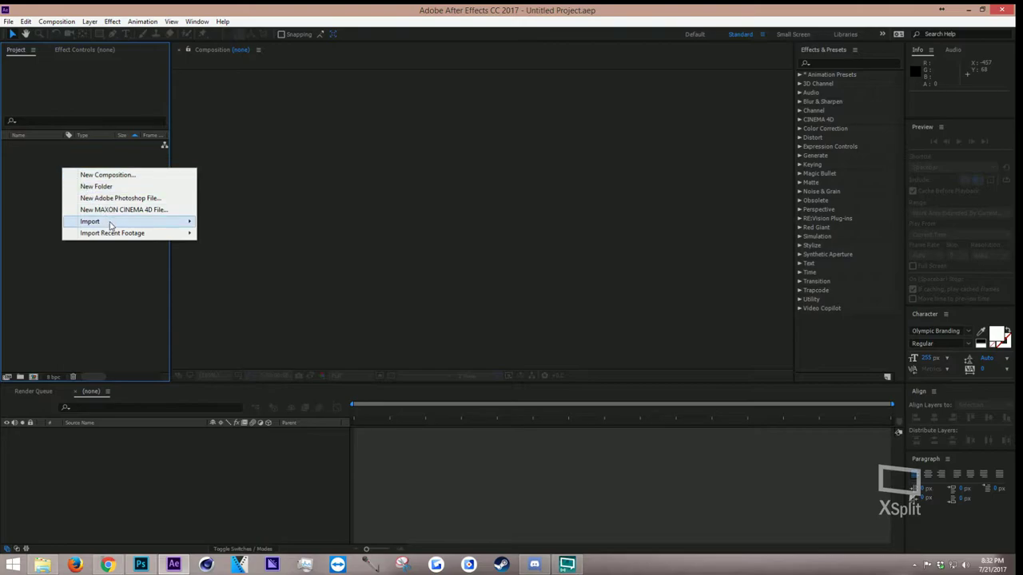
{"action": "mouse_move", "coordinate": [112, 224]}
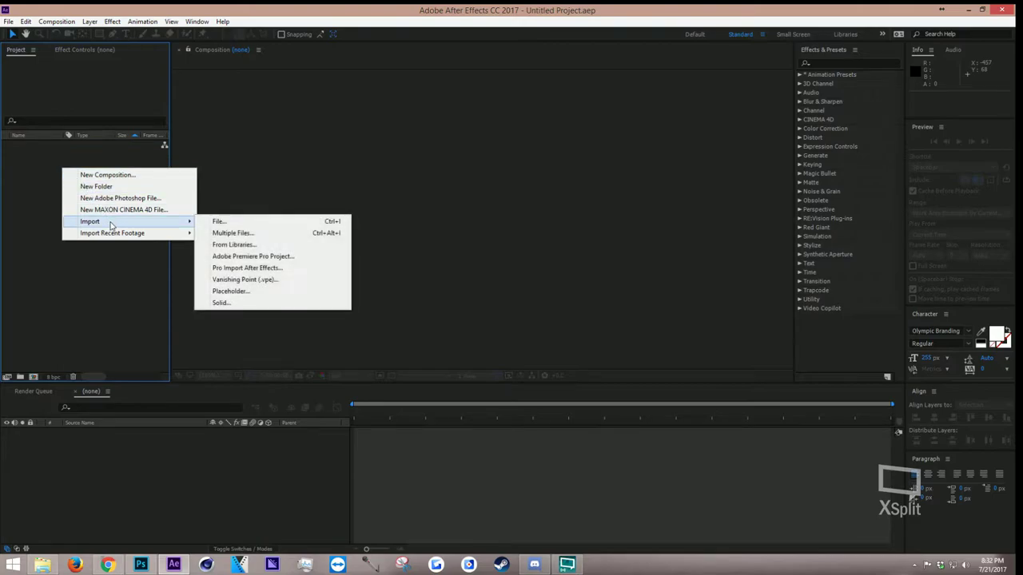
{"action": "left_click", "coordinate": [285, 279]}
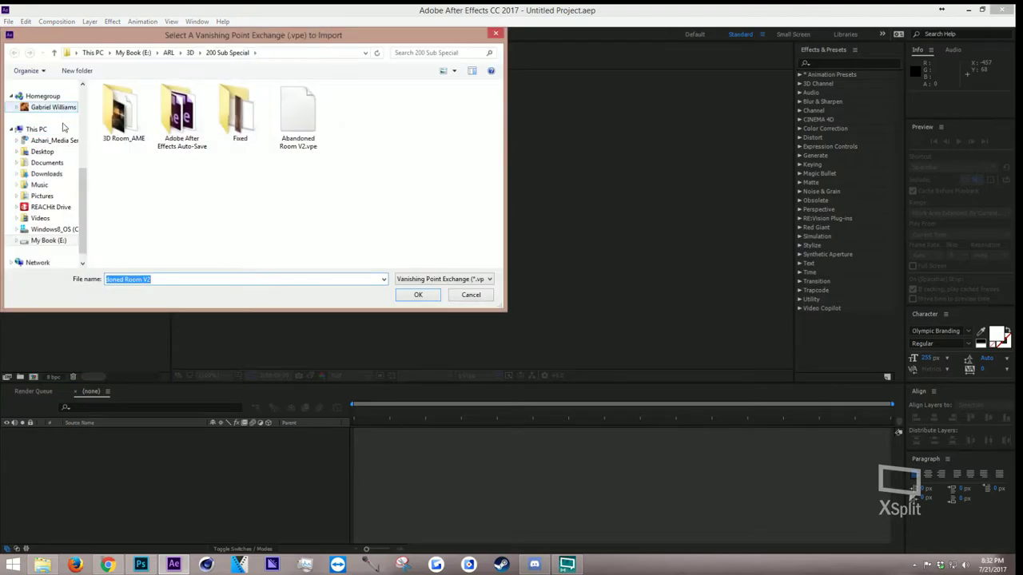
{"action": "left_click", "coordinate": [43, 151]}
{"action": "scroll", "coordinate": [192, 162], "scroll_direction": "down", "scroll_amount": 1}
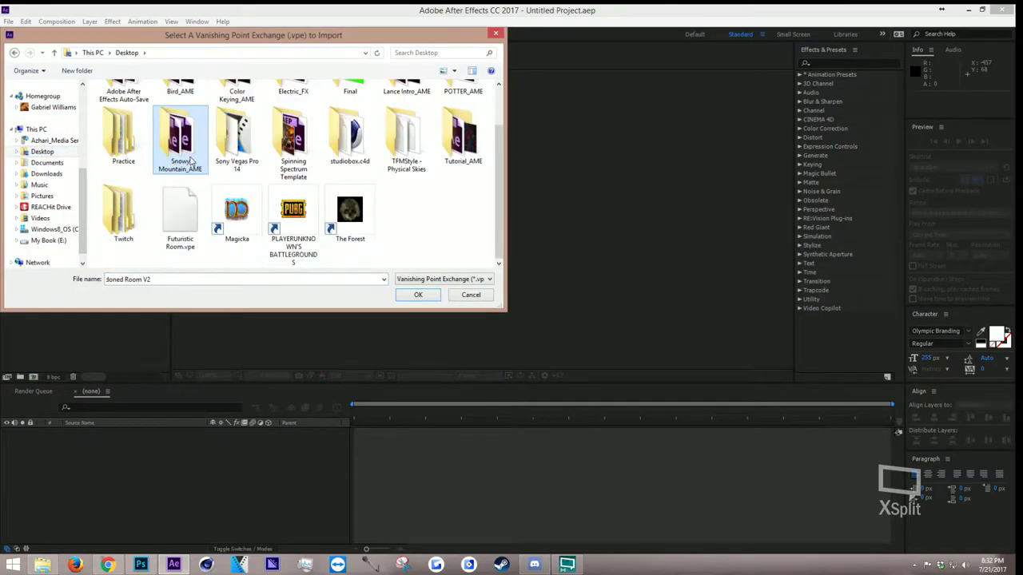
{"action": "left_click", "coordinate": [182, 234]}
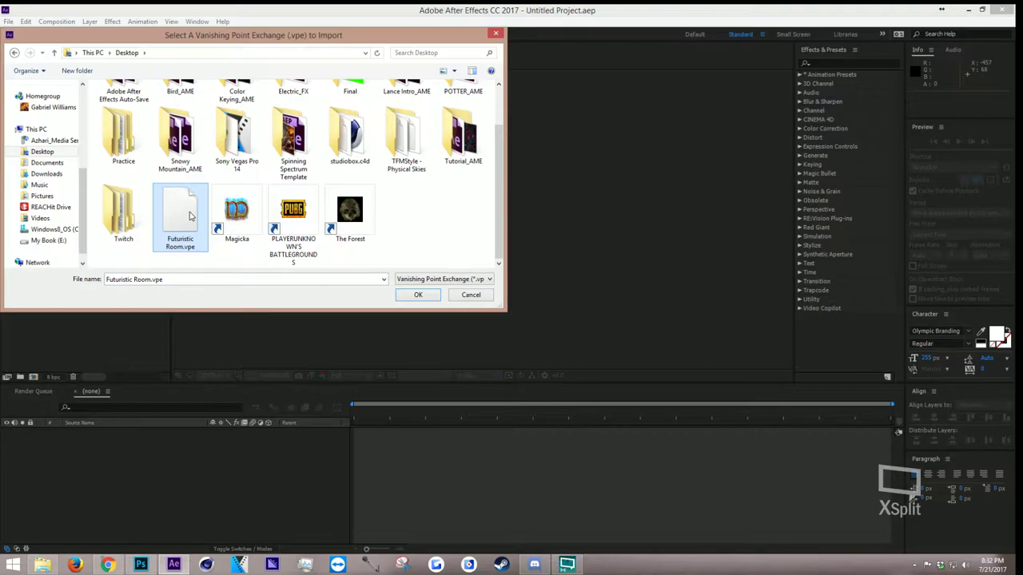
{"action": "double_click", "coordinate": [190, 215]}
Preview the imported Futur1–Futur4 images, open the Futuristic Room.vpe composition and orbit Camera 0
{"action": "left_click", "coordinate": [46, 145]}
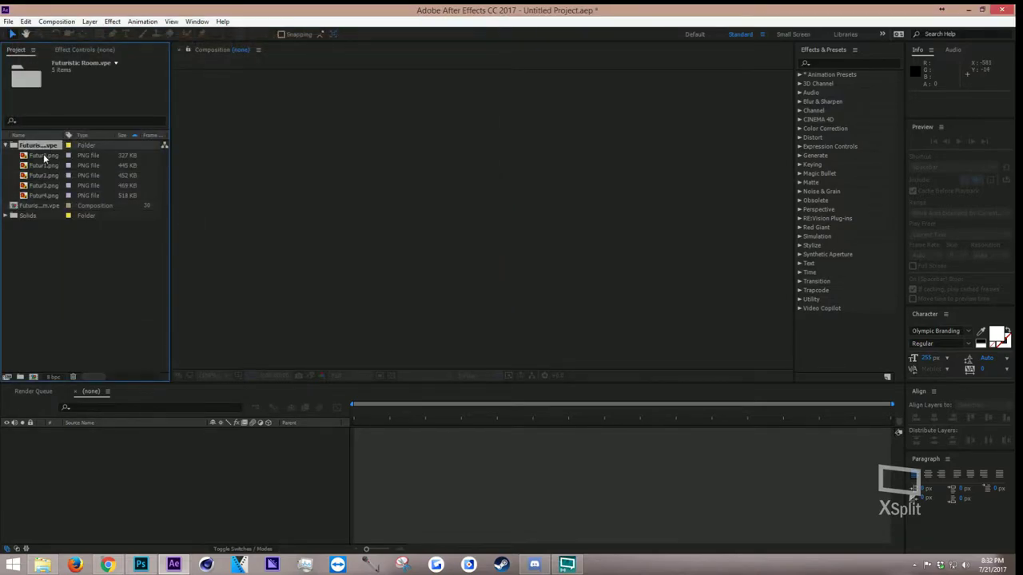
{"action": "left_click", "coordinate": [47, 165]}
{"action": "left_click", "coordinate": [49, 175]}
{"action": "left_click", "coordinate": [52, 186]}
{"action": "left_click", "coordinate": [53, 196]}
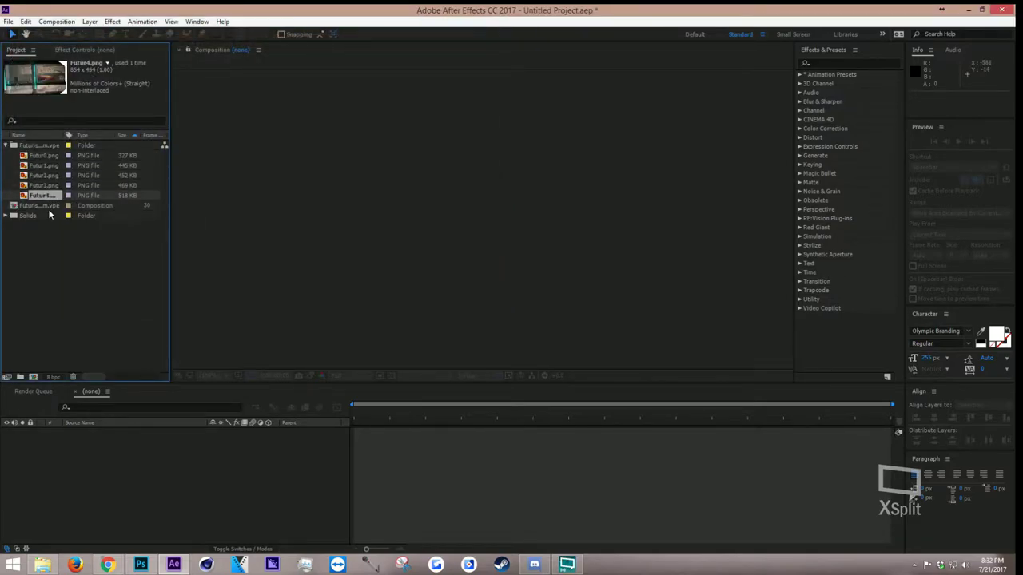
{"action": "left_click", "coordinate": [46, 206]}
{"action": "double_click", "coordinate": [45, 207]}
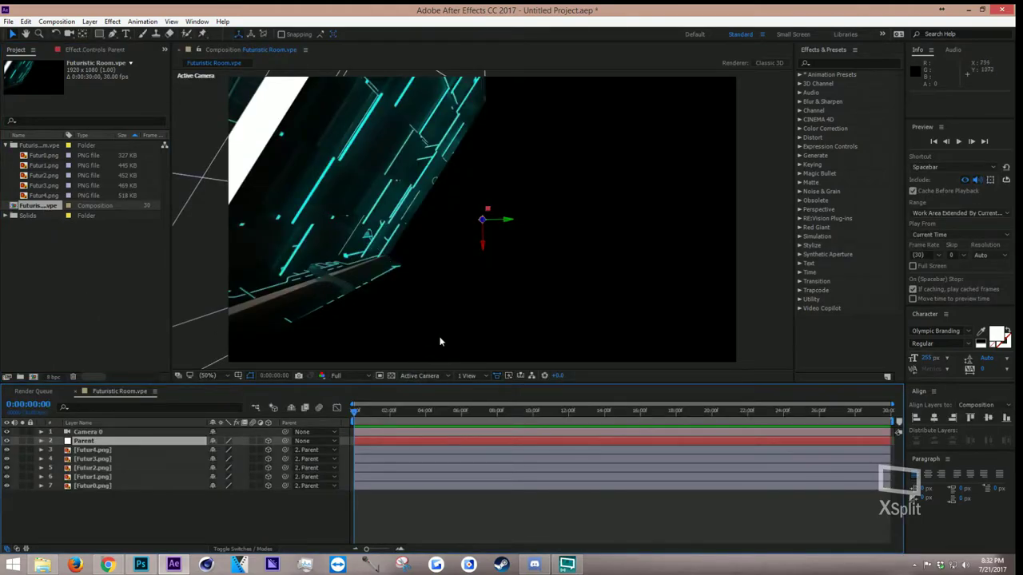
{"action": "key", "text": "c"}
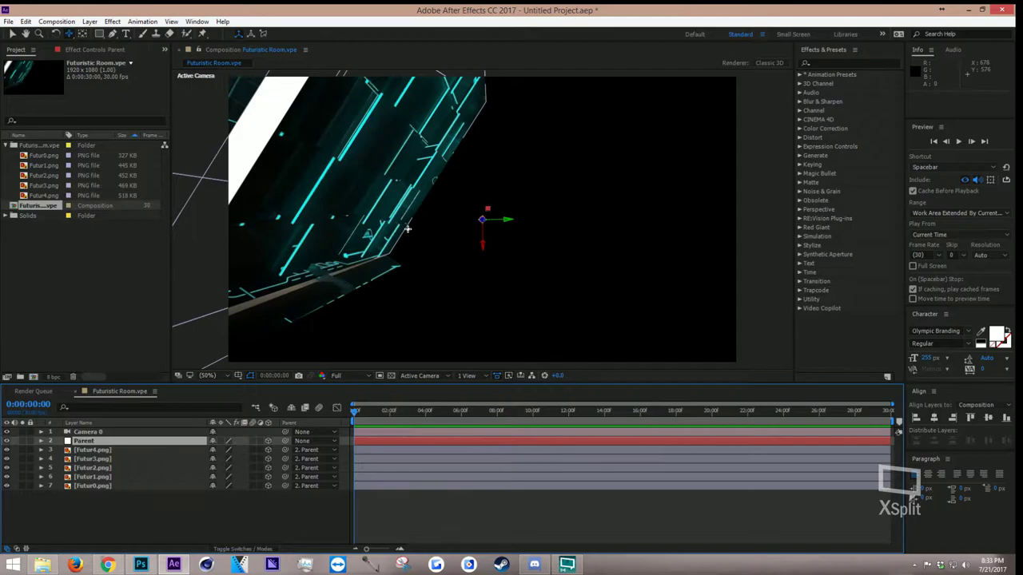
{"action": "left_click_drag", "start_coordinate": [408, 229], "coordinate": [384, 264]}
{"action": "left_click", "coordinate": [174, 450]}
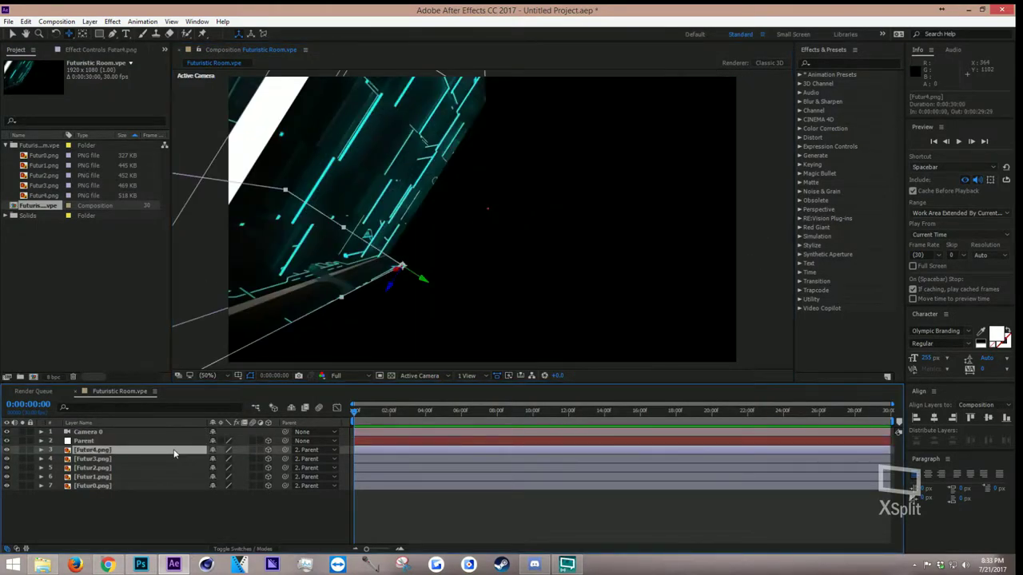
{"action": "key", "text": "p"}
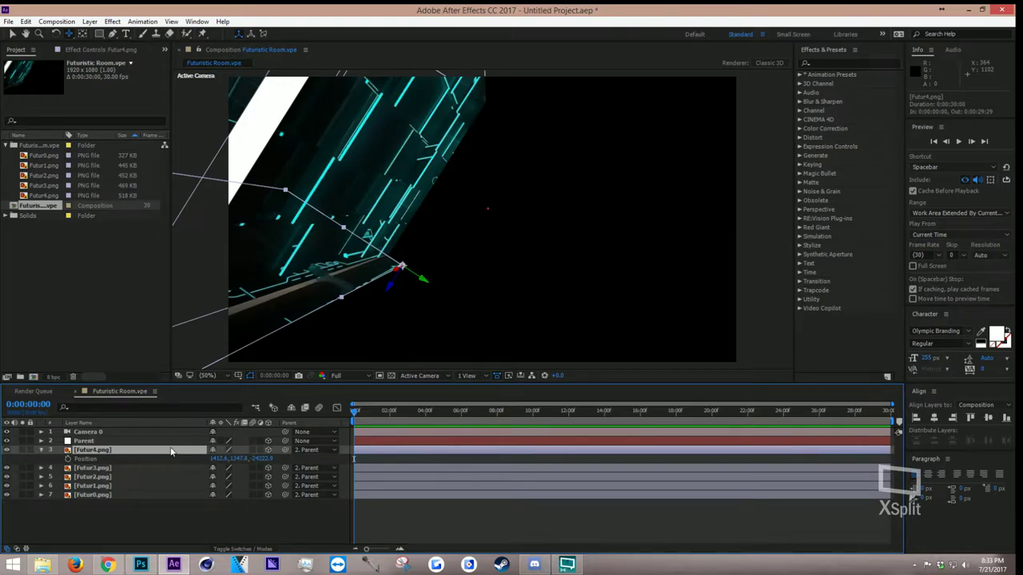
{"action": "left_click", "coordinate": [262, 460]}
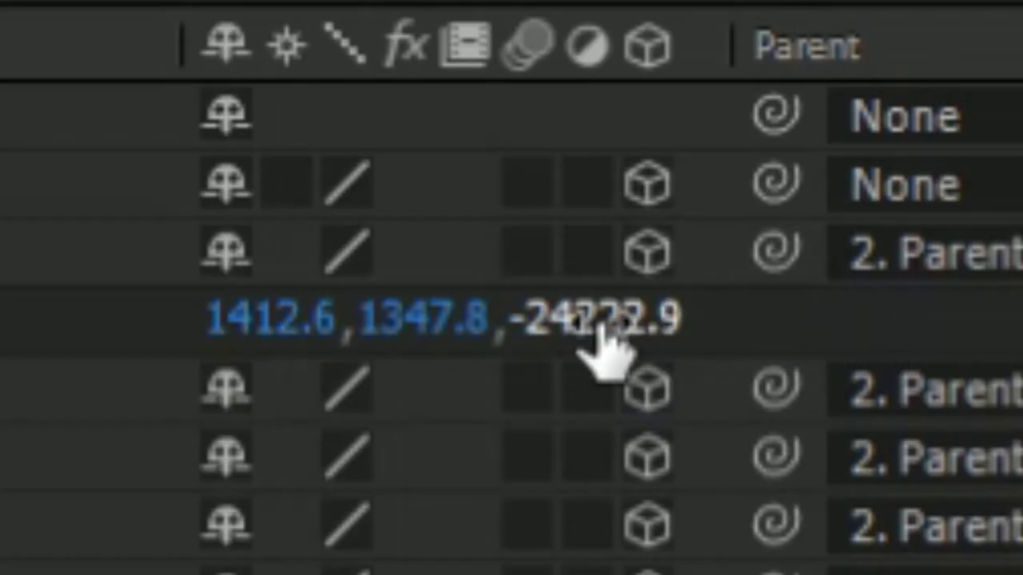
{"action": "left_click", "coordinate": [96, 387]}
{"action": "key", "text": "p"}
{"action": "left_click", "coordinate": [503, 457]}
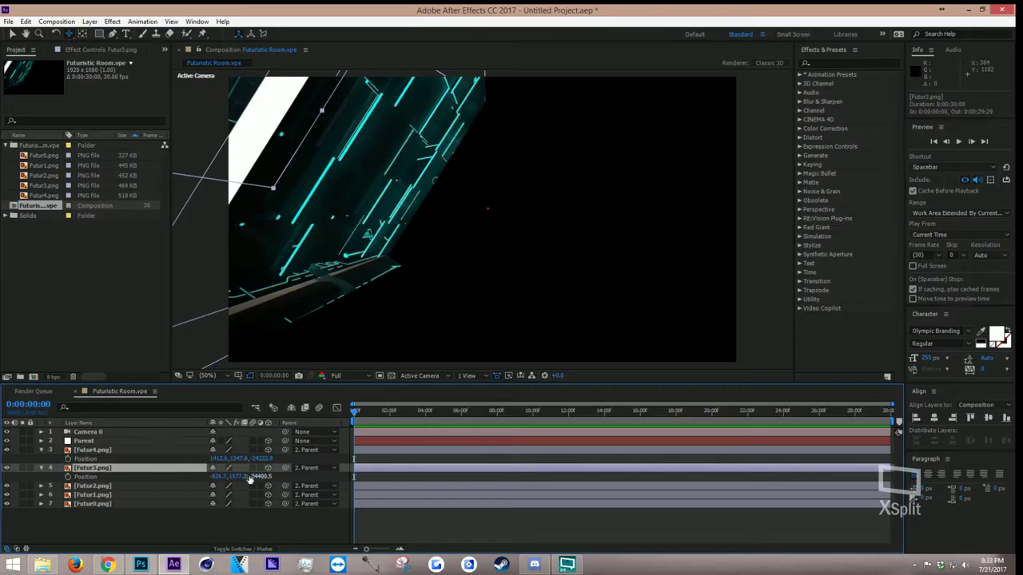
{"action": "key", "text": "p"}
{"action": "left_click", "coordinate": [144, 433]}
{"action": "key", "text": "p"}
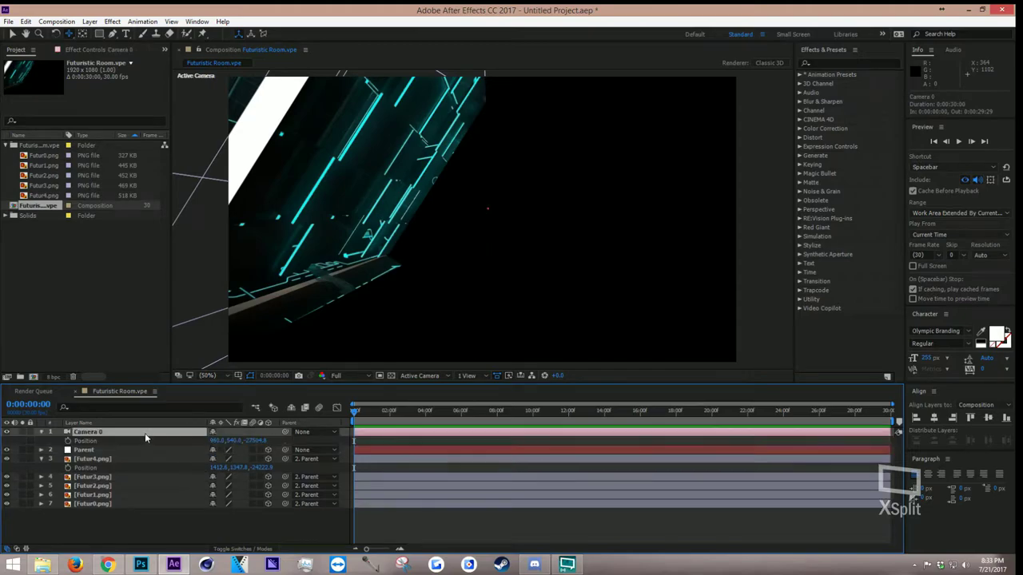
{"action": "key", "text": "p"}
Delete the Parent null layer, undoing the accidental Camera 0 deletion
{"action": "left_click", "coordinate": [104, 442]}
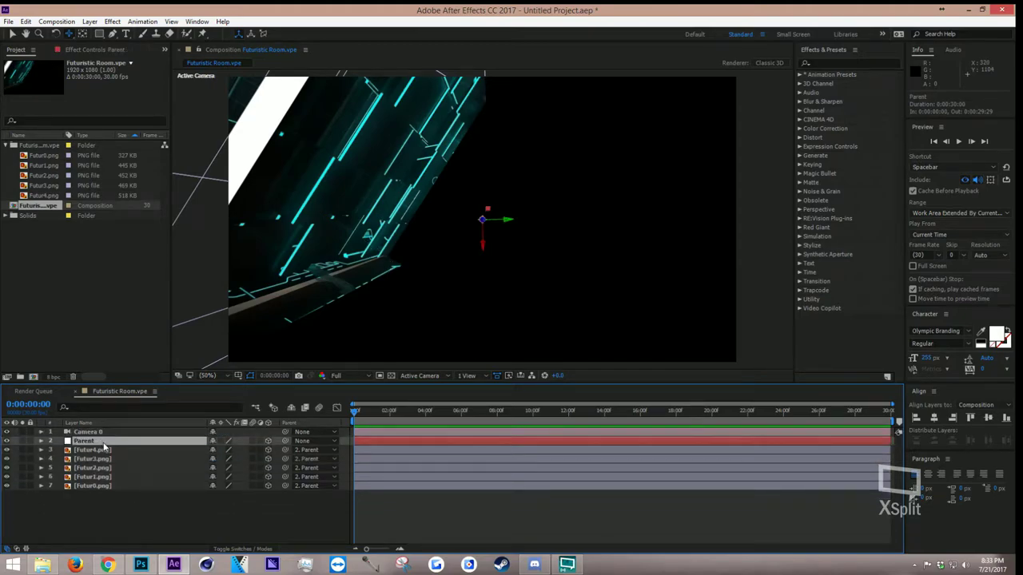
{"action": "key", "text": "Delete"}
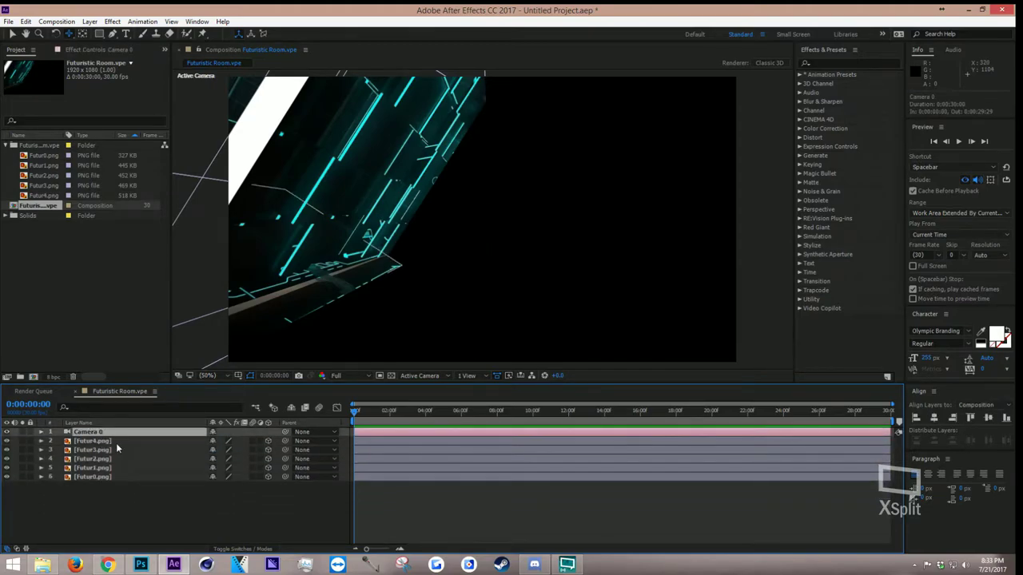
{"action": "key", "text": "Delete"}
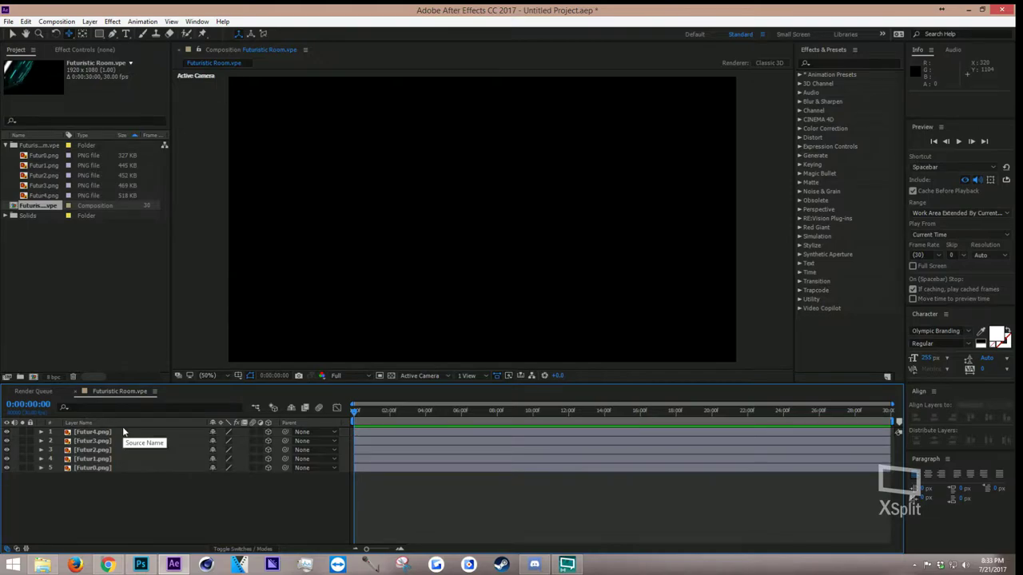
{"action": "key", "text": "ctrl+z"}
Select the five PNG layers, pull the camera back to see the cube, and show their Position
{"action": "left_click", "coordinate": [118, 443]}
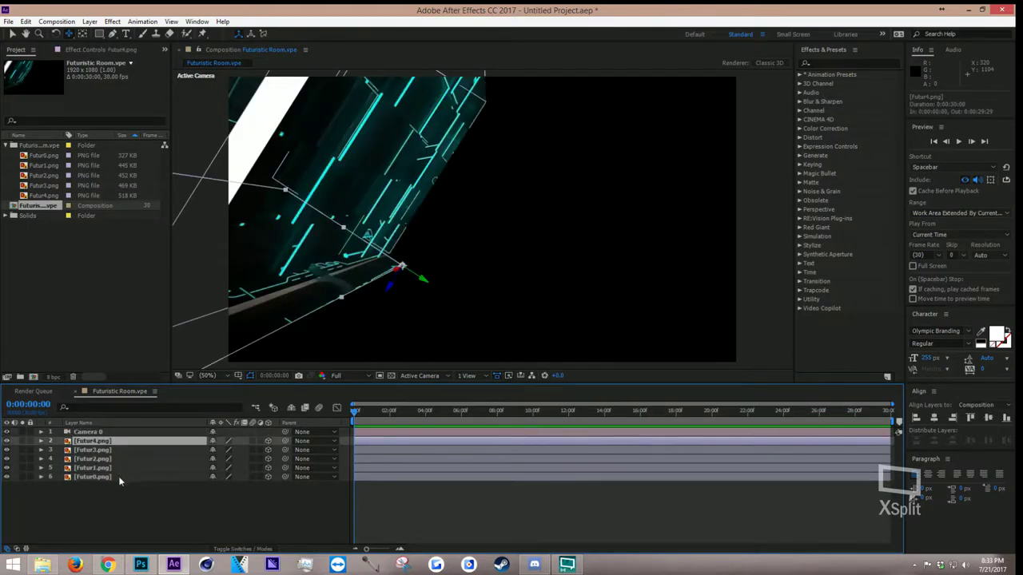
{"action": "left_click", "coordinate": [120, 478], "text": "shift"}
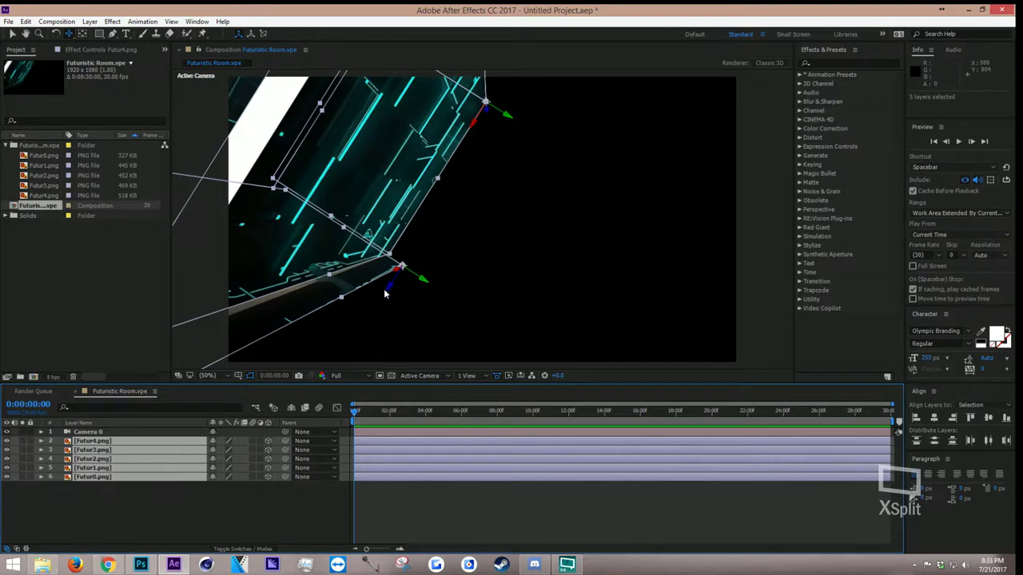
{"action": "left_click_drag", "start_coordinate": [396, 274], "coordinate": [837, 210]}
{"action": "key", "text": "p"}
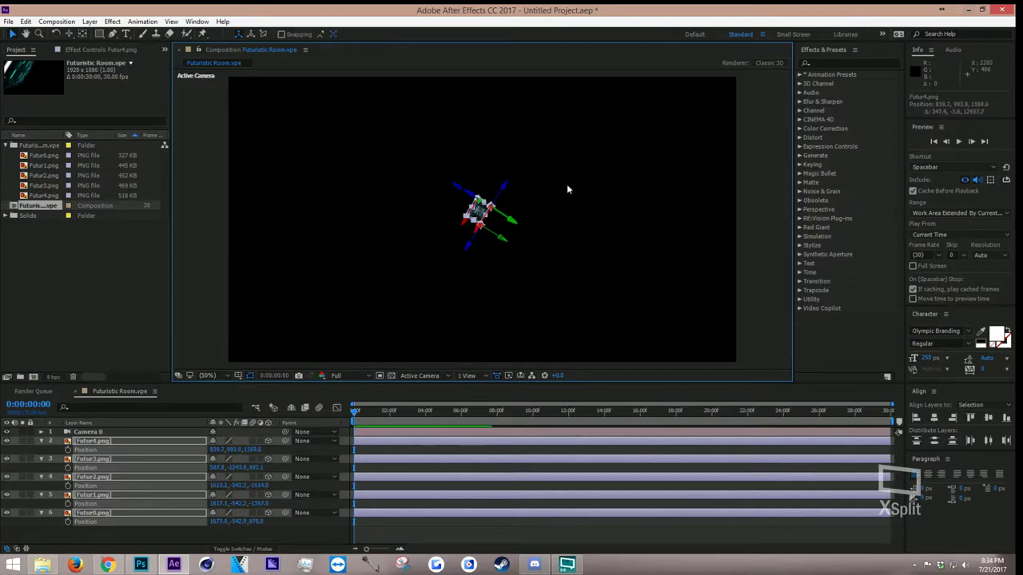
Replace Camera 0 with a new Camera 1 using the 50mm lens preset
{"action": "left_click", "coordinate": [117, 434]}
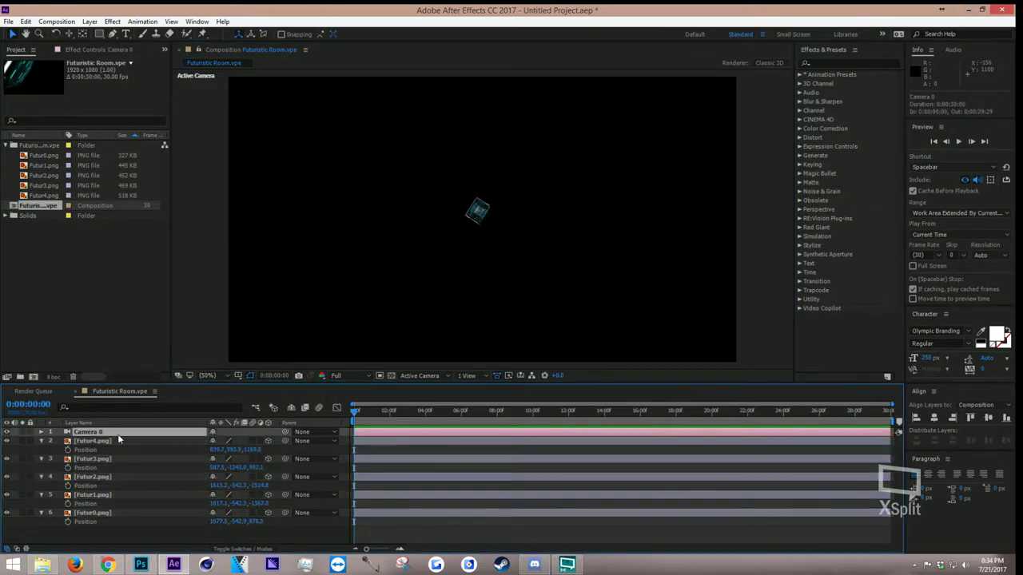
{"action": "key", "text": "Delete"}
{"action": "right_click", "coordinate": [161, 407]}
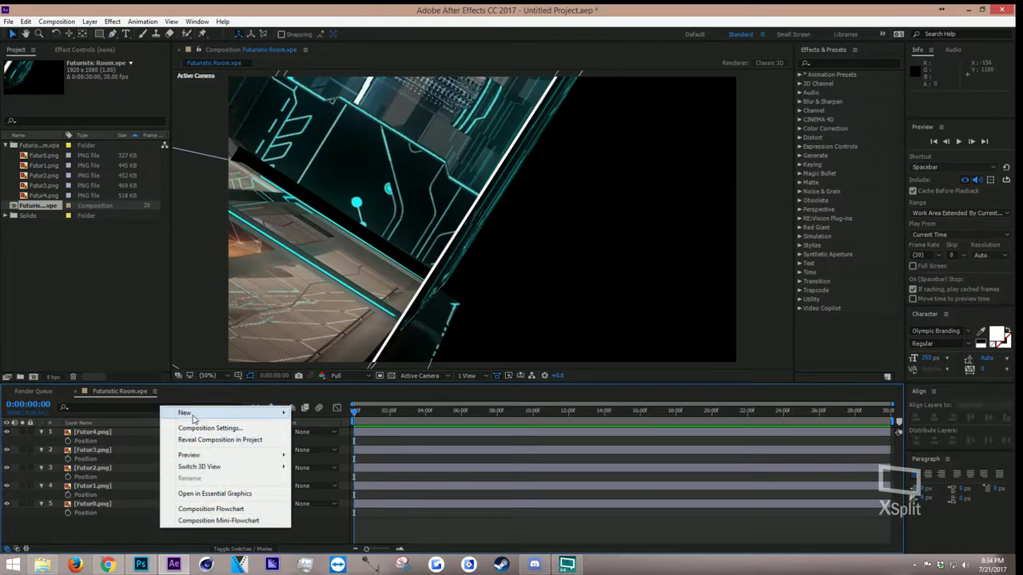
{"action": "mouse_move", "coordinate": [190, 413]}
{"action": "left_click", "coordinate": [318, 463]}
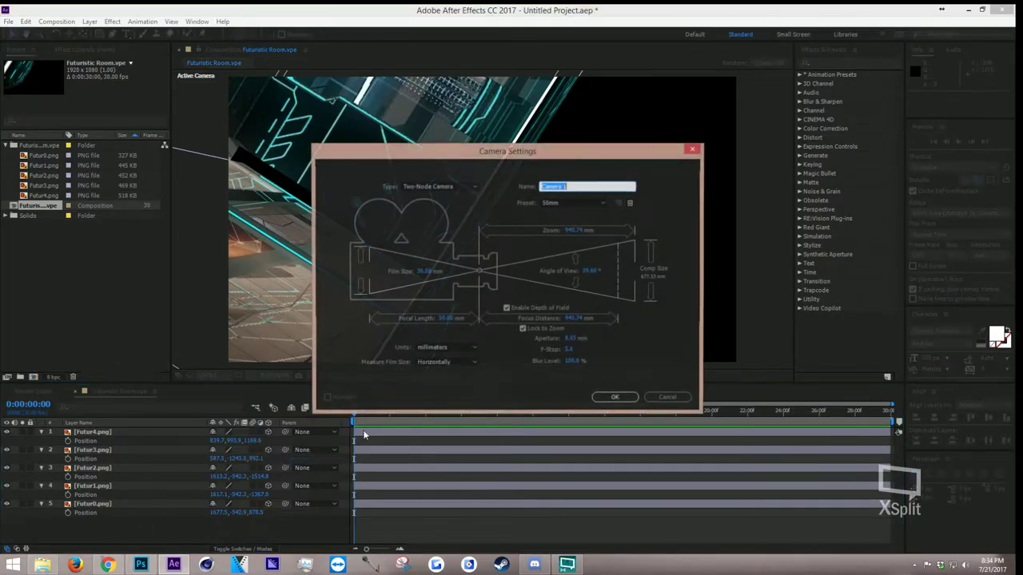
{"action": "left_click", "coordinate": [604, 203]}
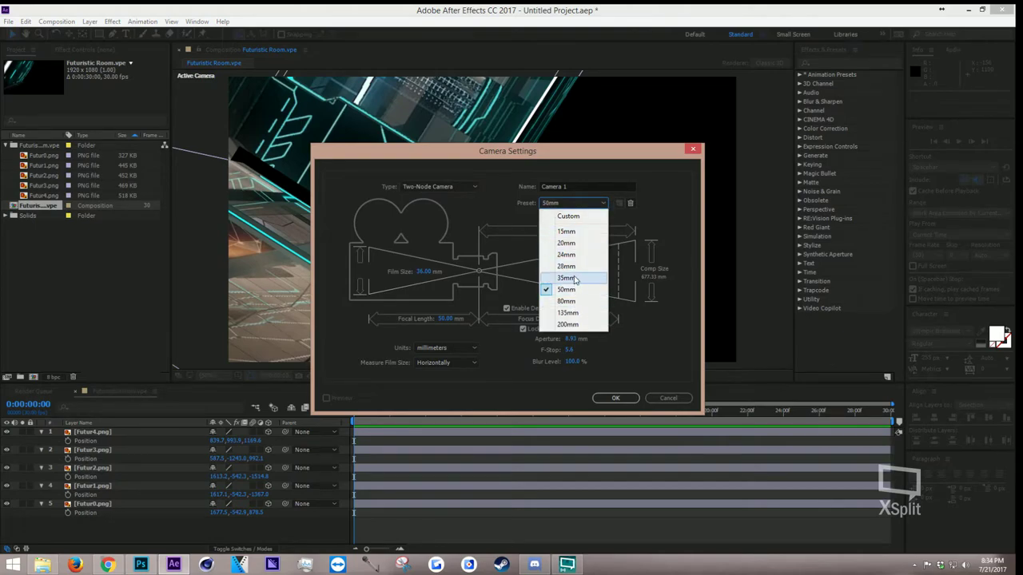
{"action": "left_click", "coordinate": [612, 396]}
{"action": "left_click", "coordinate": [619, 398]}
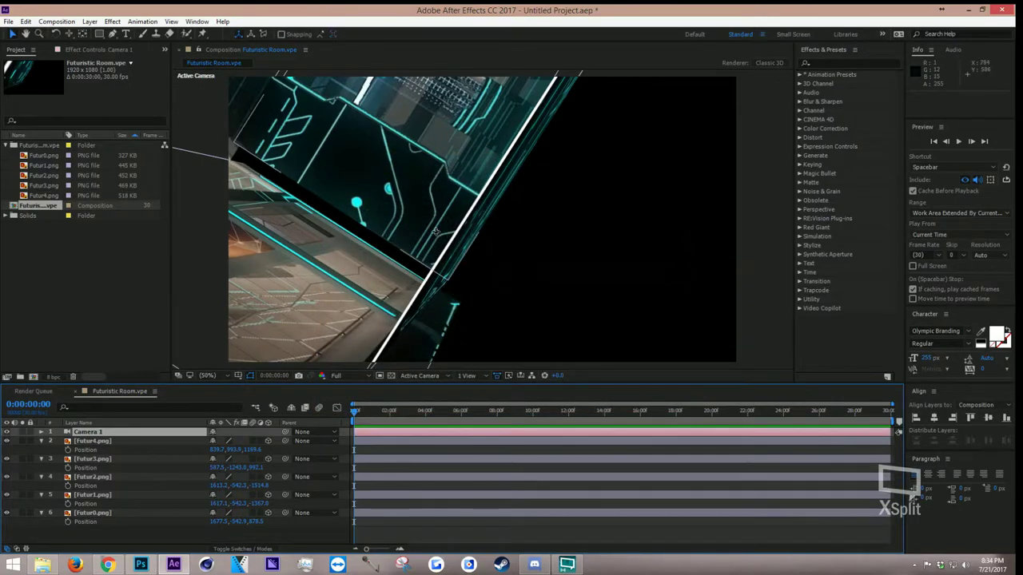
Orbit, dolly and pan Camera 1 so the room sits centred in the view
{"action": "left_click_drag", "start_coordinate": [459, 197], "coordinate": [469, 307]}
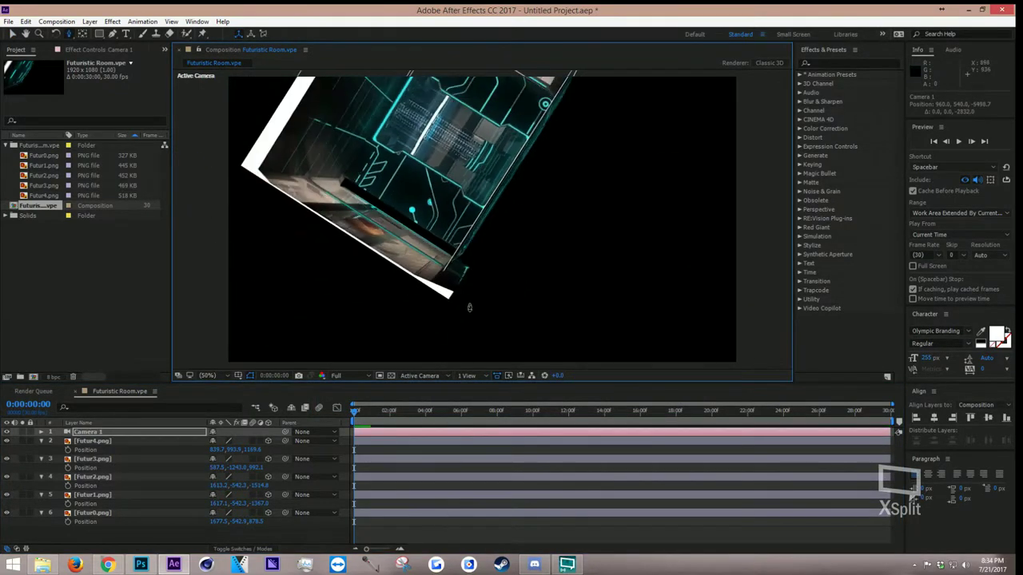
{"action": "scroll", "coordinate": [486, 217], "scroll_direction": "down", "scroll_amount": 3}
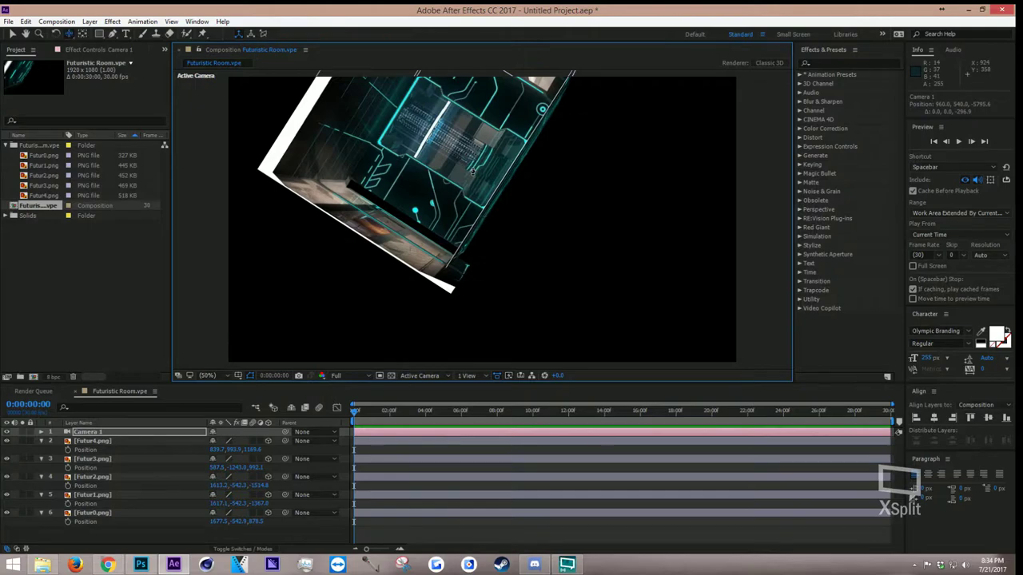
{"action": "key", "text": "c"}
{"action": "left_click_drag", "start_coordinate": [471, 171], "coordinate": [375, 397]}
Add a Null 4 null object and parent the five Futur PNG layers to it
{"action": "right_click", "coordinate": [106, 414]}
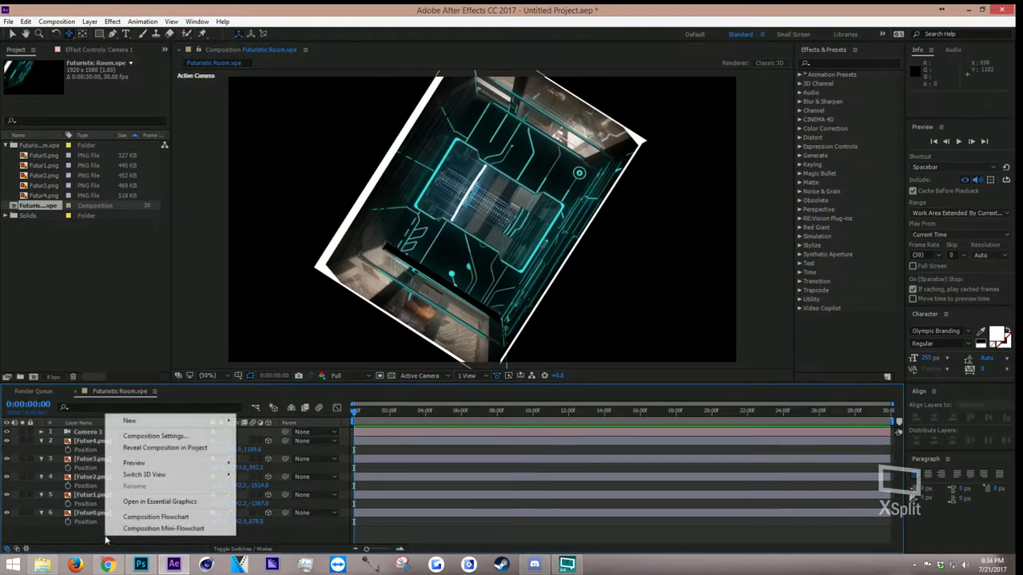
{"action": "mouse_move", "coordinate": [183, 422]}
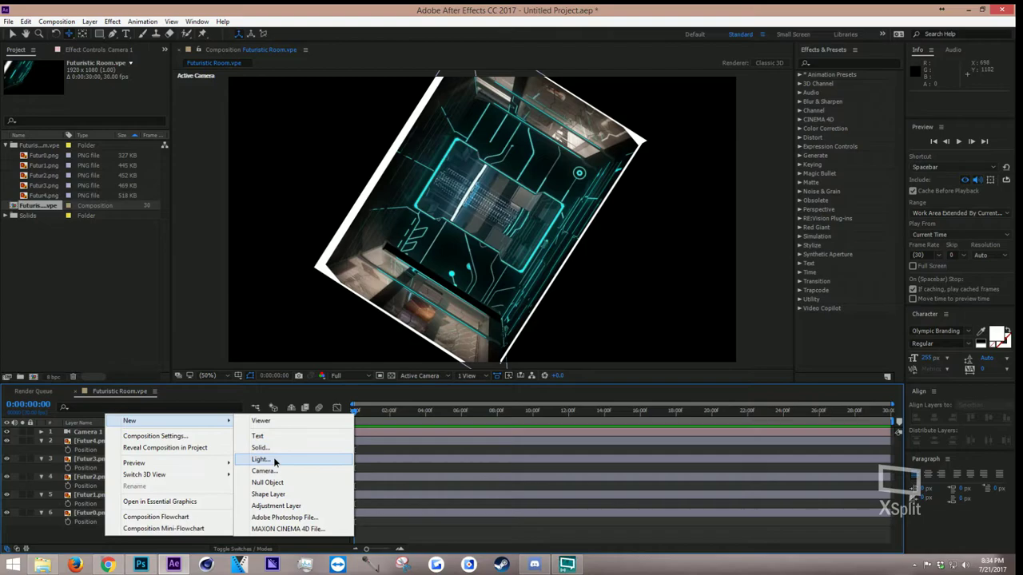
{"action": "left_click", "coordinate": [276, 483]}
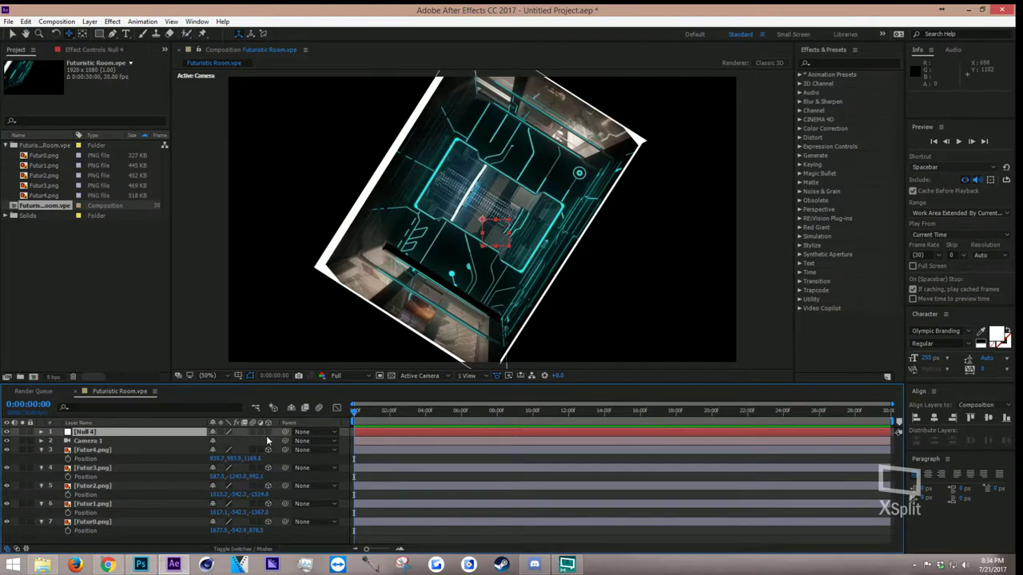
{"action": "left_click", "coordinate": [112, 452]}
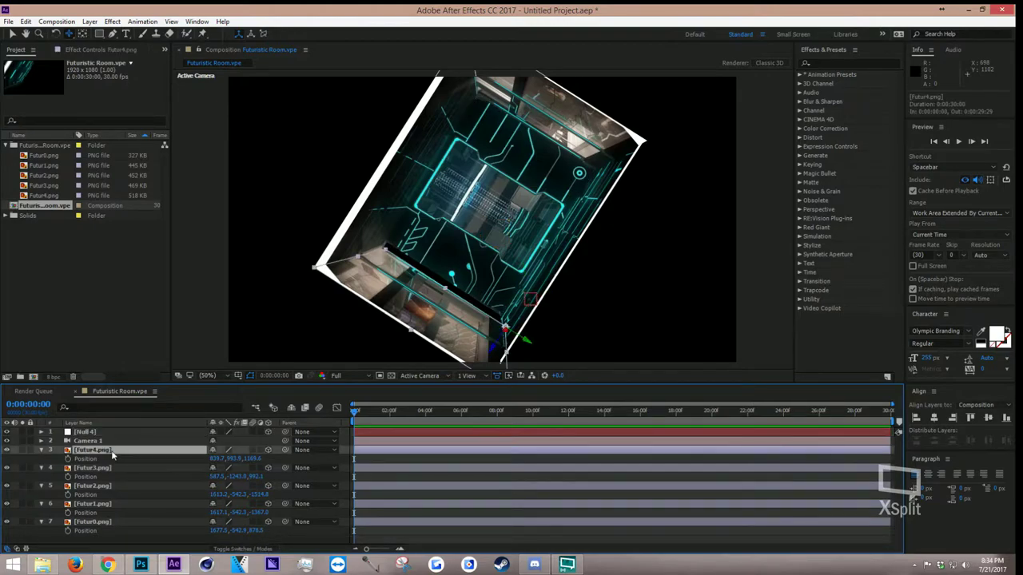
{"action": "left_click", "coordinate": [104, 523], "text": "shift"}
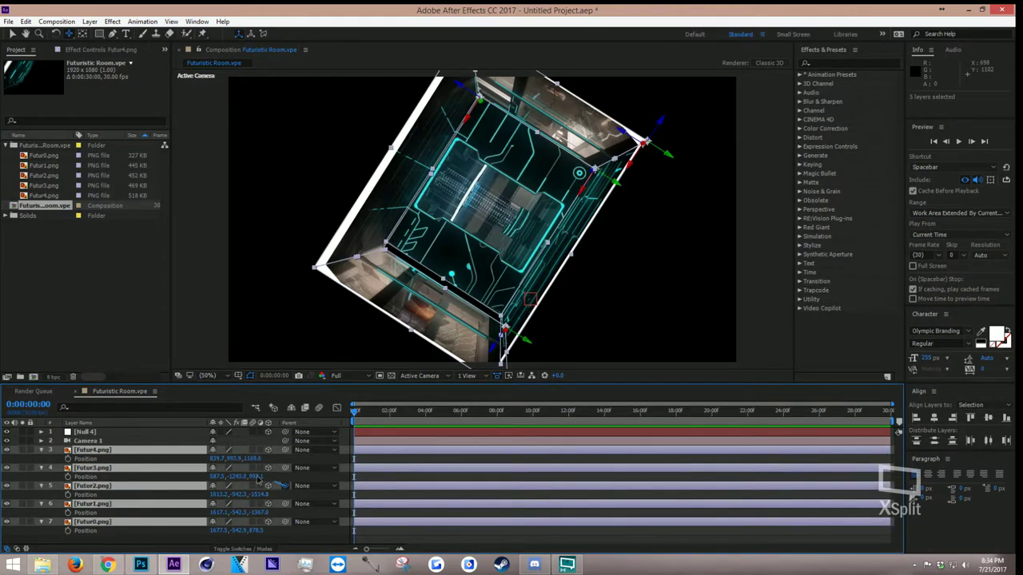
{"action": "left_click_drag", "start_coordinate": [257, 478], "coordinate": [129, 434]}
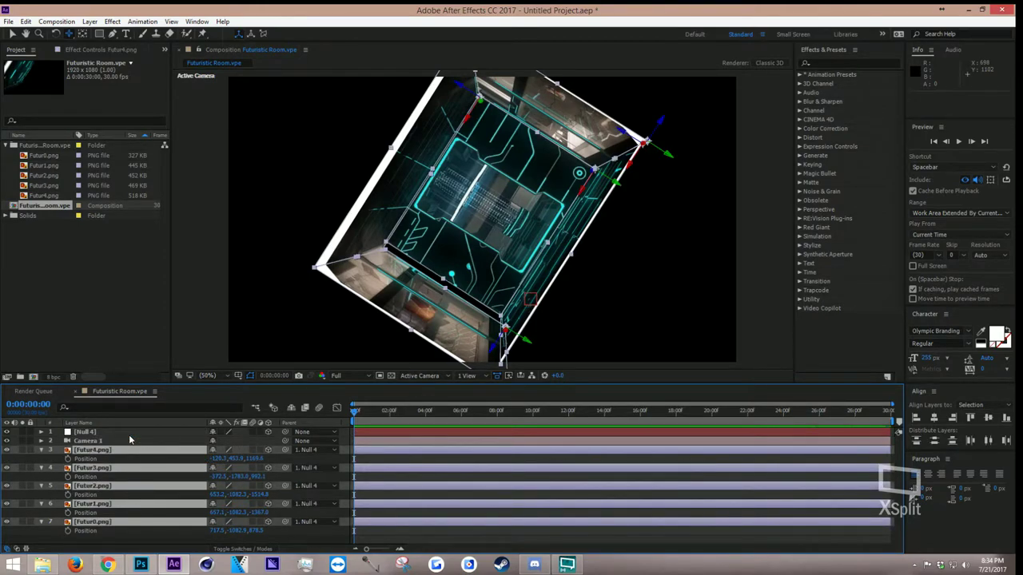
Rotate Null 4 about 58° on Z so the room stands upright, then move it left to centre
{"action": "left_click", "coordinate": [141, 435]}
{"action": "key", "text": "r"}
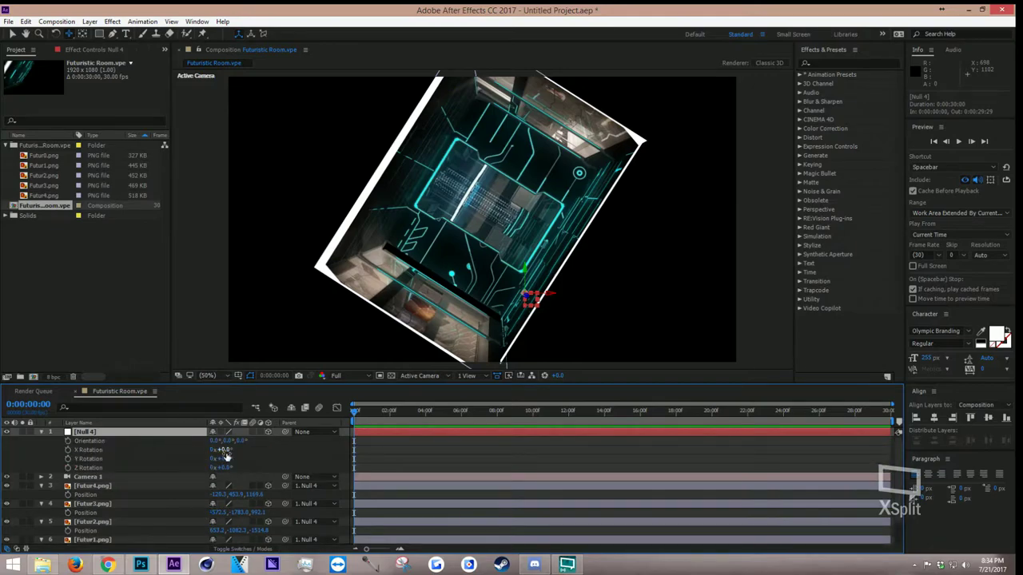
{"action": "left_click_drag", "start_coordinate": [229, 471], "coordinate": [261, 473]}
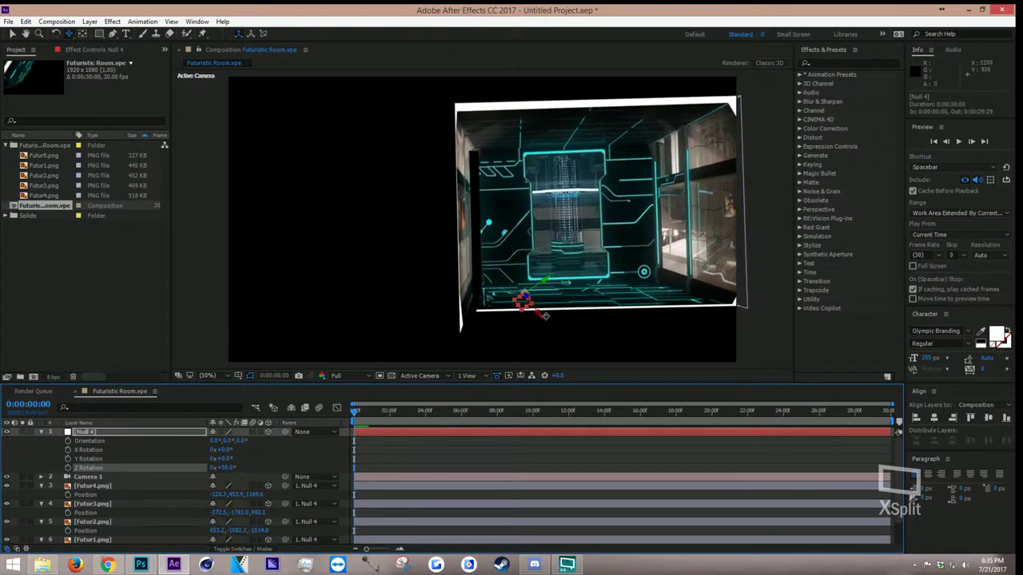
{"action": "left_click", "coordinate": [521, 304]}
{"action": "left_click_drag", "start_coordinate": [520, 303], "coordinate": [337, 376]}
Show the viewer grid and fine-tune Null 4's Z Rotation to 57.5°
{"action": "left_click", "coordinate": [237, 376]}
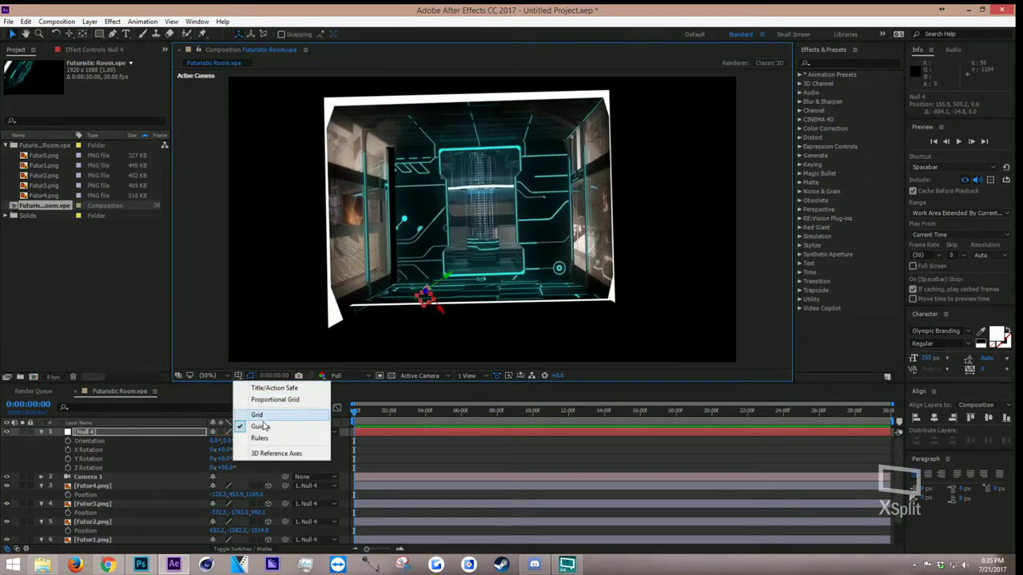
{"action": "left_click", "coordinate": [264, 413]}
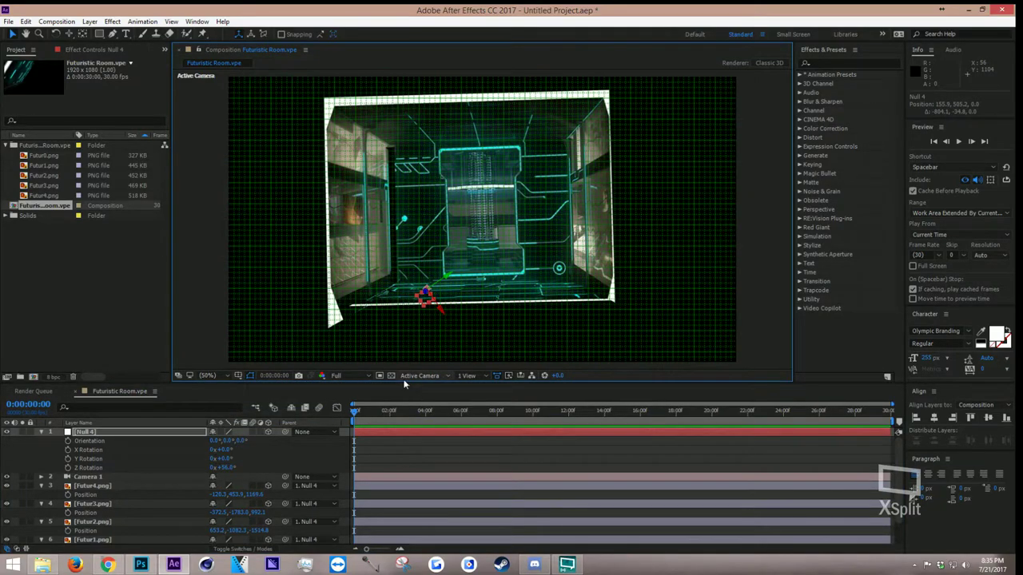
{"action": "left_click_drag", "start_coordinate": [222, 467], "coordinate": [225, 467]}
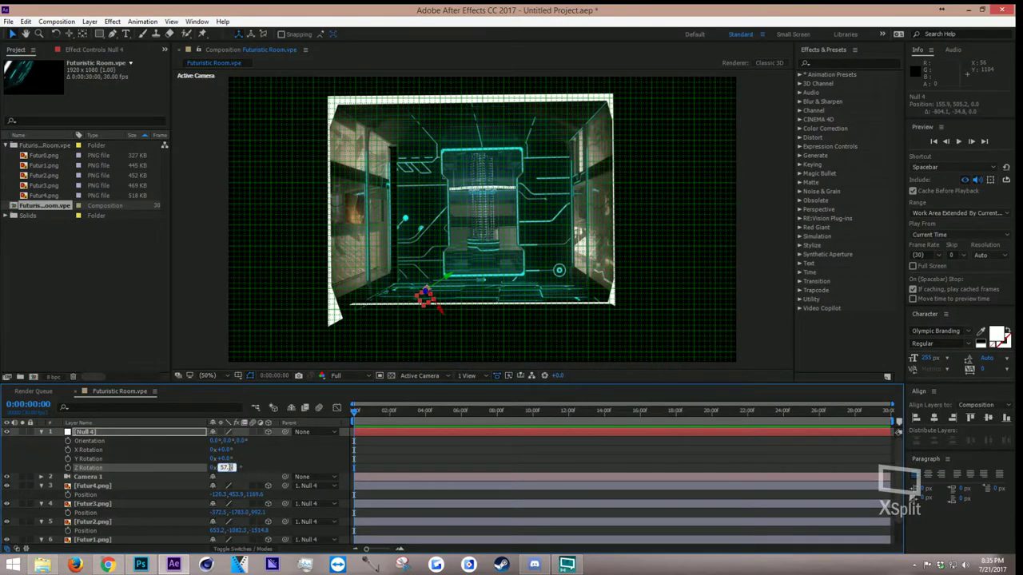
{"action": "left_click", "coordinate": [325, 461]}
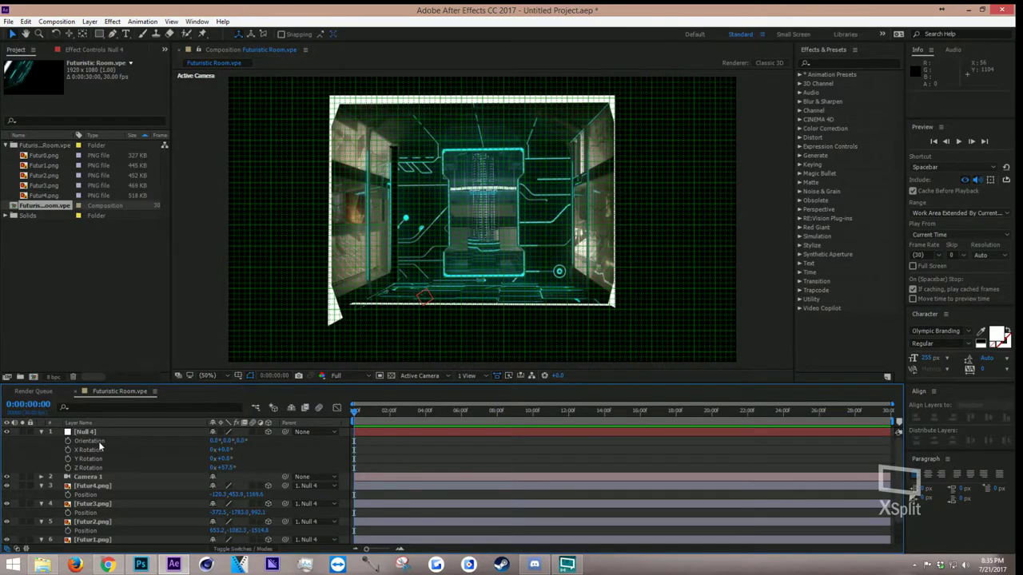
Collapse Null 4 and drag Camera 1 above it in the layer stack
{"action": "left_click", "coordinate": [40, 432]}
{"action": "key", "text": "ctrl+a"}
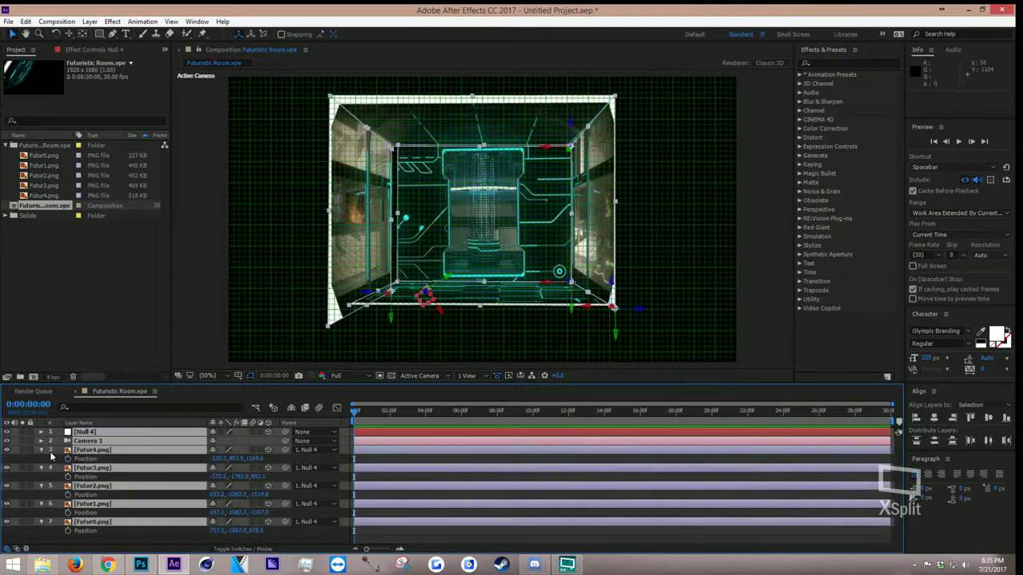
{"action": "left_click", "coordinate": [42, 450]}
{"action": "left_click", "coordinate": [116, 501]}
{"action": "left_click_drag", "start_coordinate": [96, 441], "coordinate": [112, 433]}
{"action": "left_click", "coordinate": [162, 529]}
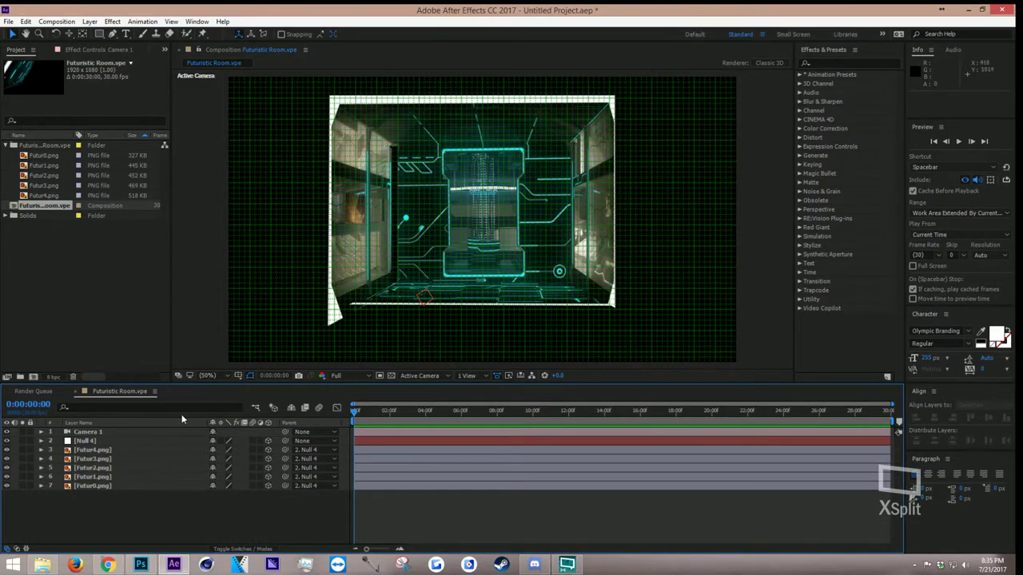
Turn off the grid overlay in the viewer and select Camera 1
{"action": "left_click", "coordinate": [210, 376]}
{"action": "left_click", "coordinate": [238, 375]}
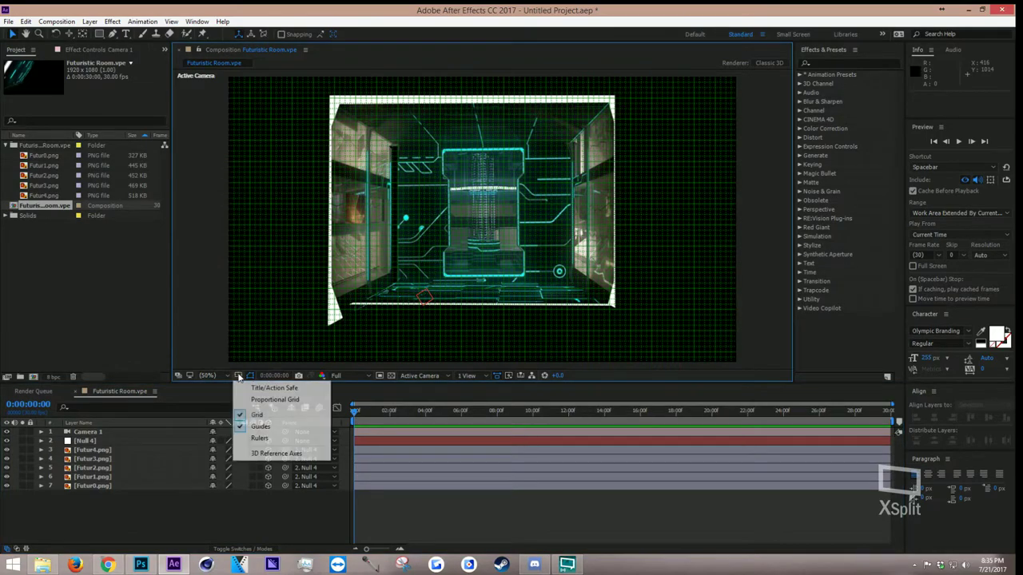
{"action": "left_click", "coordinate": [256, 418]}
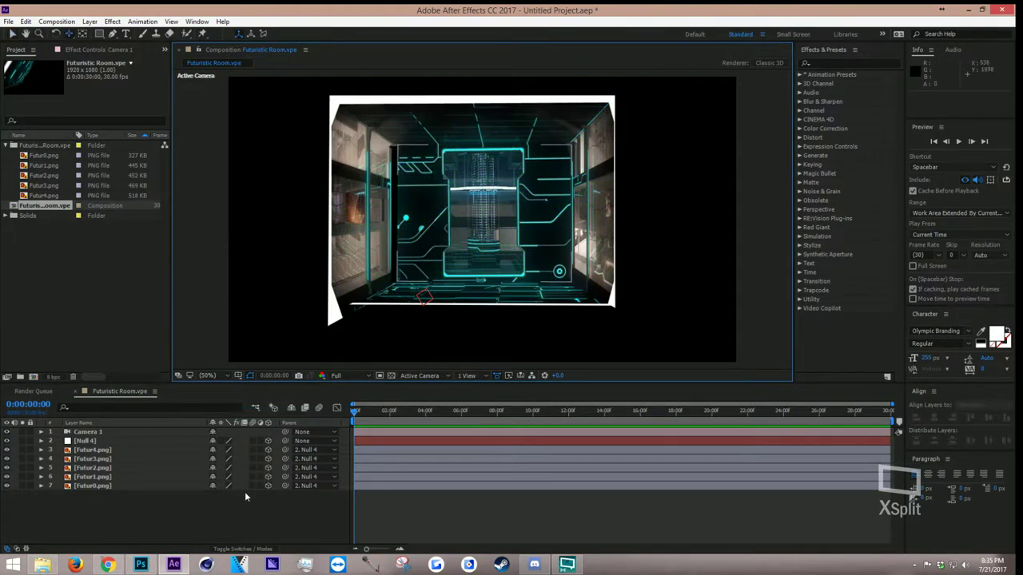
{"action": "left_click", "coordinate": [164, 432]}
Create a new camera layer named 'Edit Camera'
{"action": "right_click", "coordinate": [175, 490]}
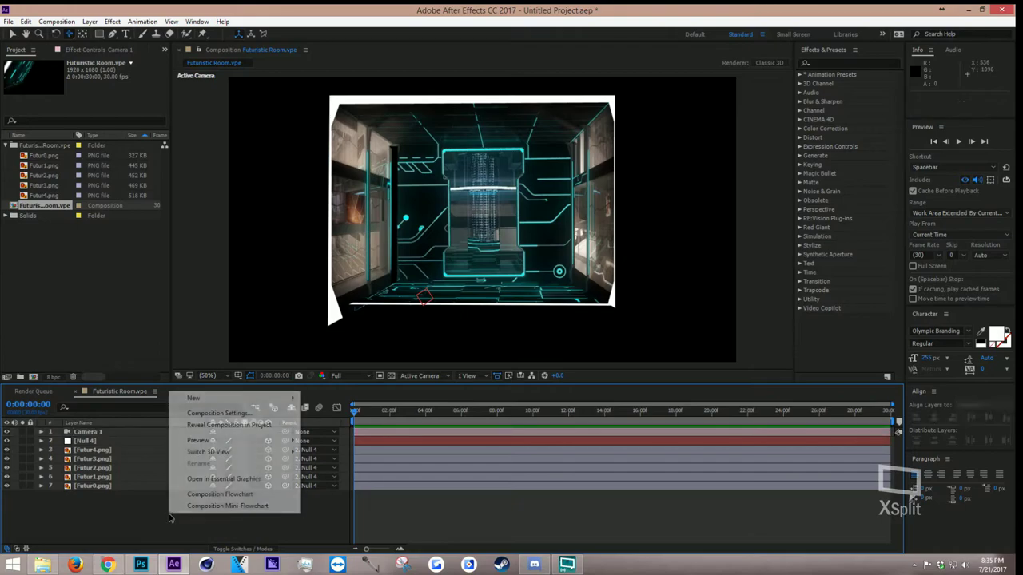
{"action": "mouse_move", "coordinate": [215, 398]}
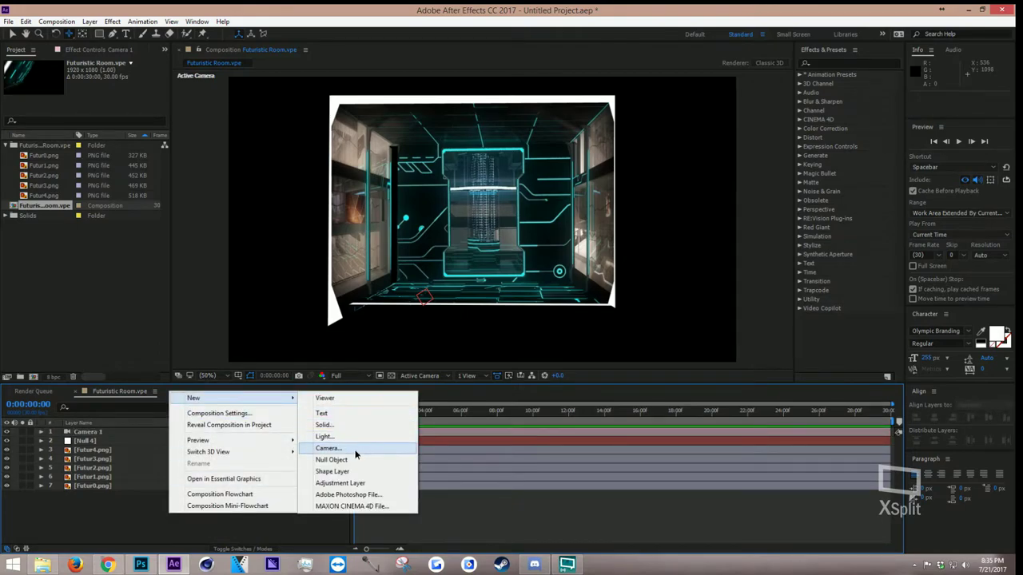
{"action": "left_click", "coordinate": [327, 448]}
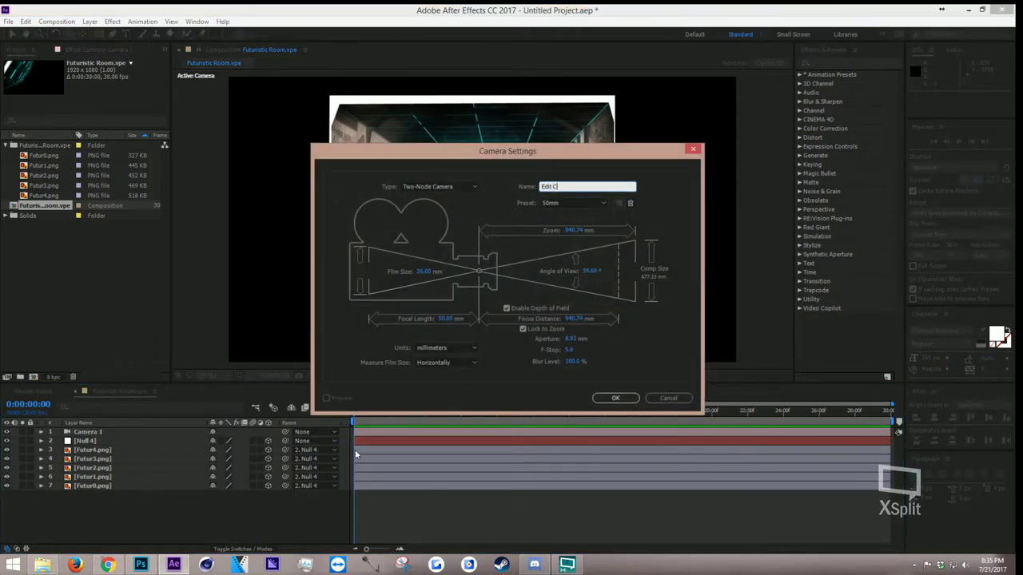
{"action": "type", "text": "Edit Camera"}
{"action": "key", "text": "Return"}
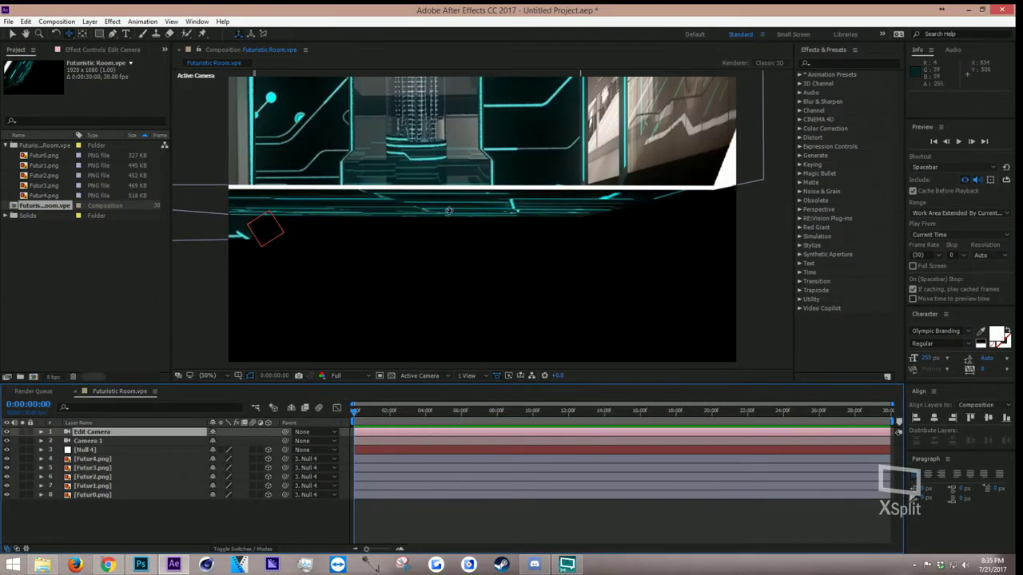
Orbit and dolly to face the room straight-on, then show only Camera 1's Position
{"action": "left_click_drag", "start_coordinate": [448, 211], "coordinate": [474, 345]}
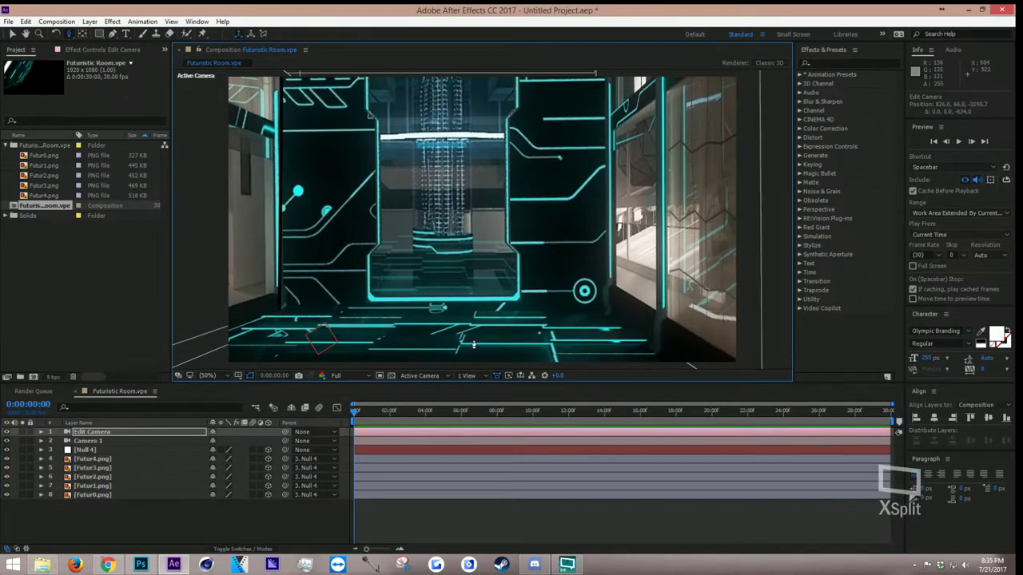
{"action": "scroll", "coordinate": [473, 346], "scroll_direction": "down", "scroll_amount": 10}
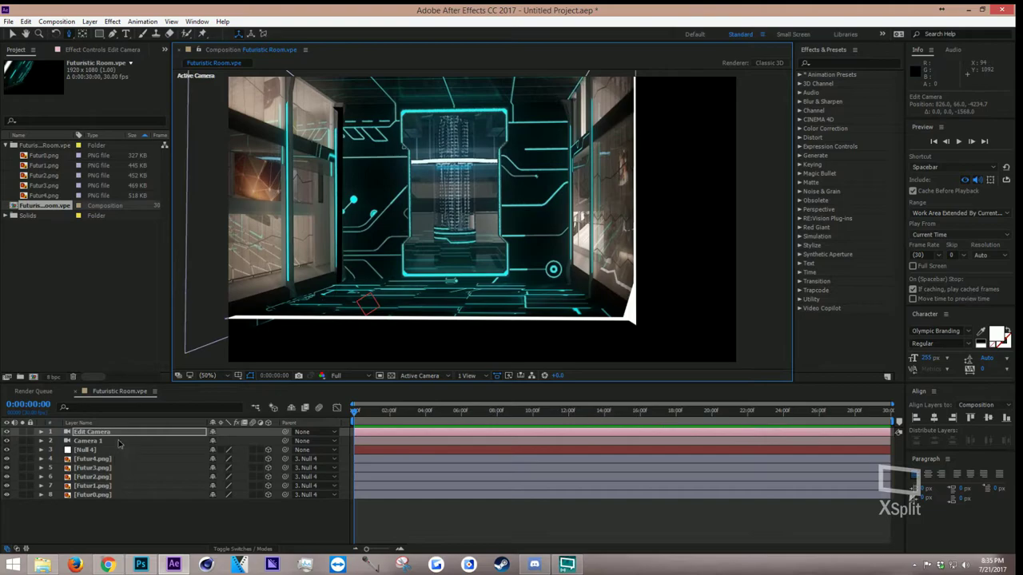
{"action": "left_click", "coordinate": [126, 441]}
{"action": "key", "text": "p"}
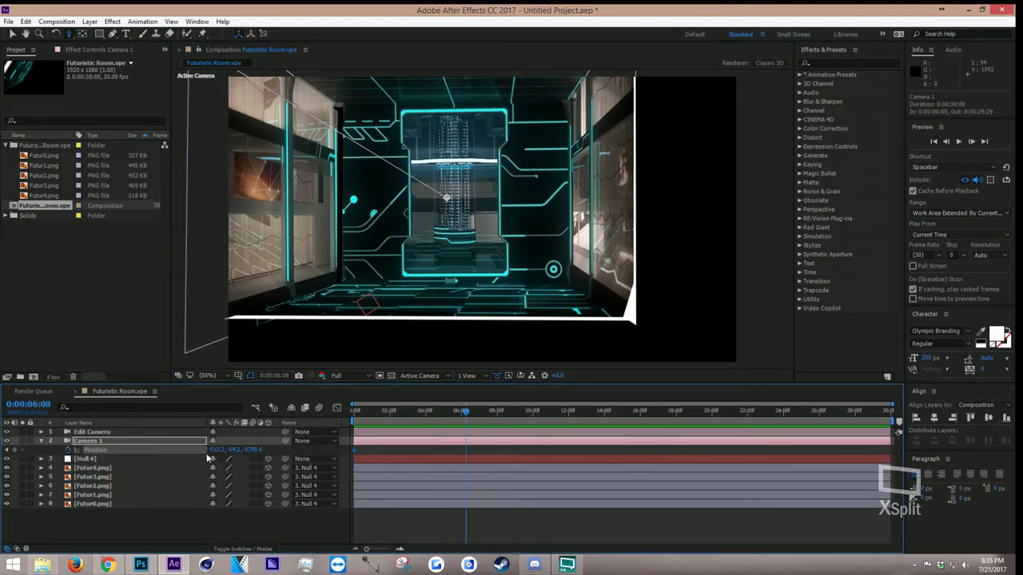
Keyframe Camera 1's X Position from 812.3 at 0:00 to 878.0 at 0:00:04:18
{"action": "left_click_drag", "start_coordinate": [214, 450], "coordinate": [268, 446]}
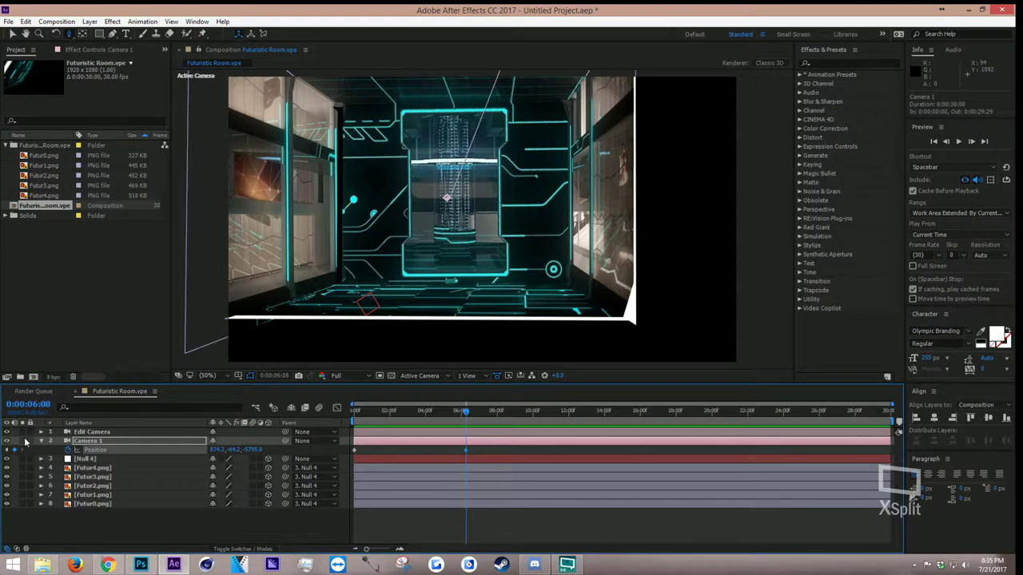
{"action": "left_click", "coordinate": [436, 411]}
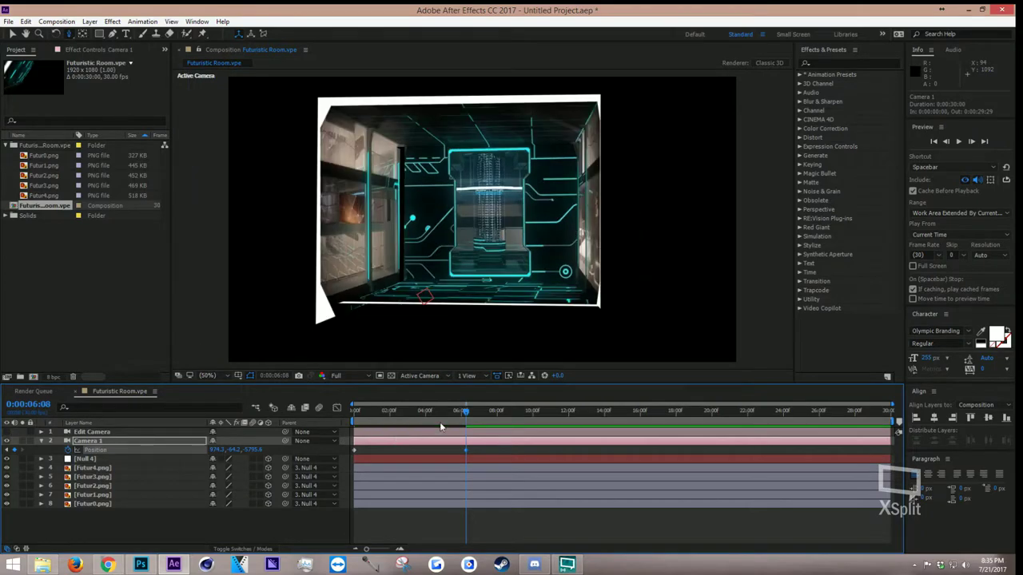
{"action": "left_click_drag", "start_coordinate": [448, 240], "coordinate": [471, 377]}
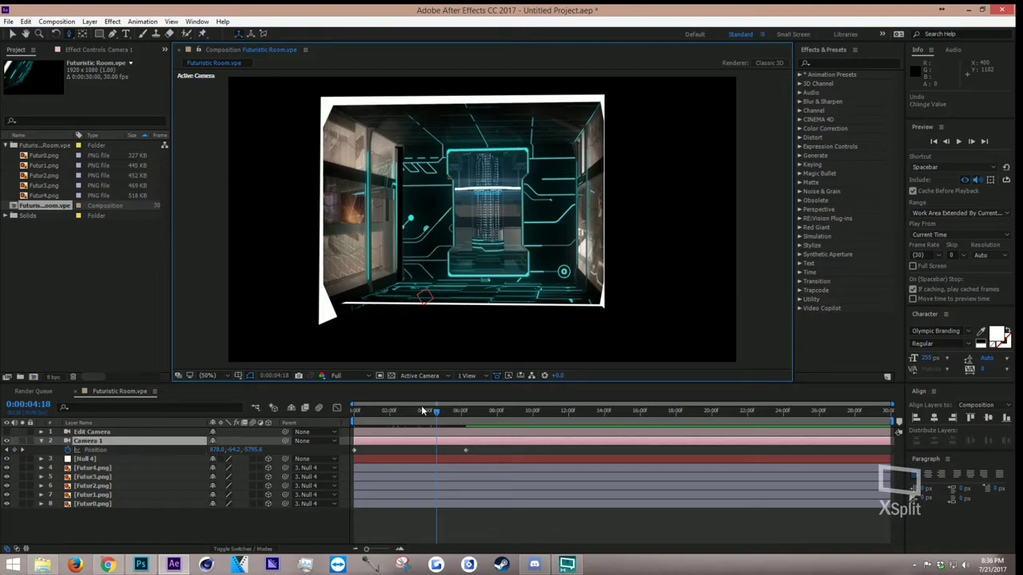
Scrub the timeline to preview the camera move, dolly the view back, and return to the start
{"action": "left_click_drag", "start_coordinate": [423, 410], "coordinate": [389, 410]}
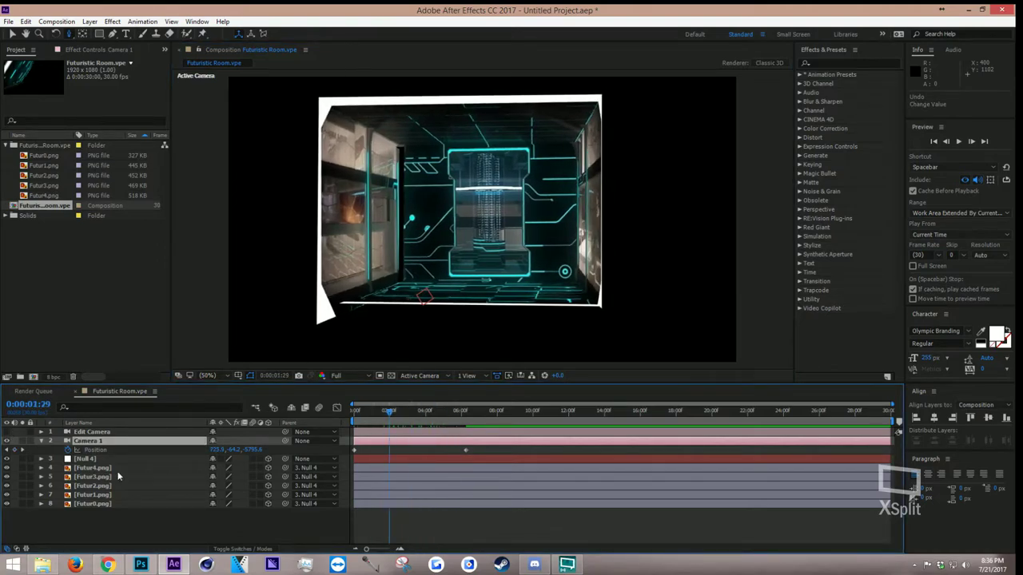
{"action": "left_click_drag", "start_coordinate": [411, 302], "coordinate": [440, 365]}
{"action": "left_click_drag", "start_coordinate": [389, 410], "coordinate": [393, 410]}
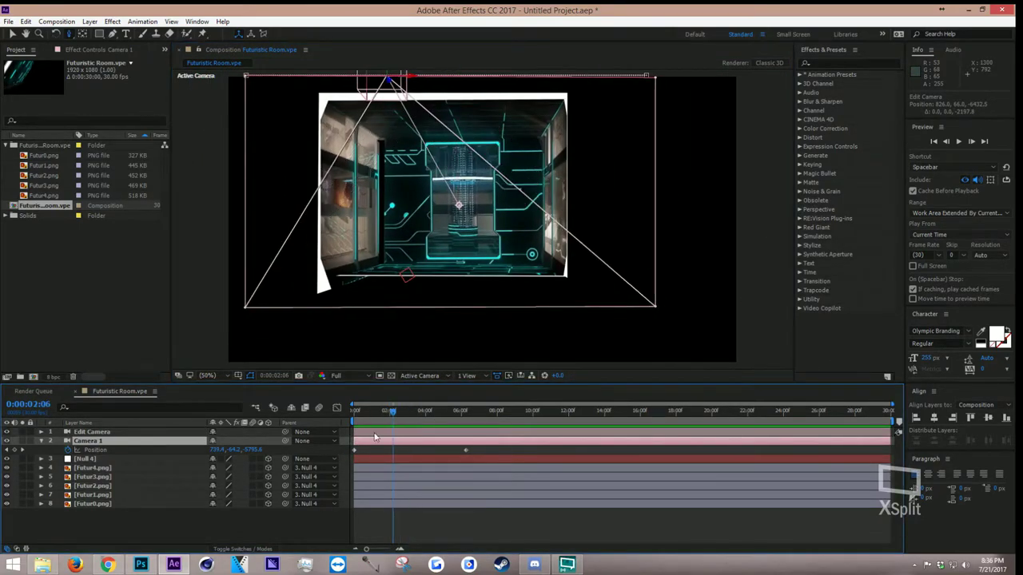
{"action": "left_click_drag", "start_coordinate": [383, 411], "coordinate": [334, 415]}
{"action": "scroll", "coordinate": [396, 240], "scroll_direction": "up", "scroll_amount": 5}
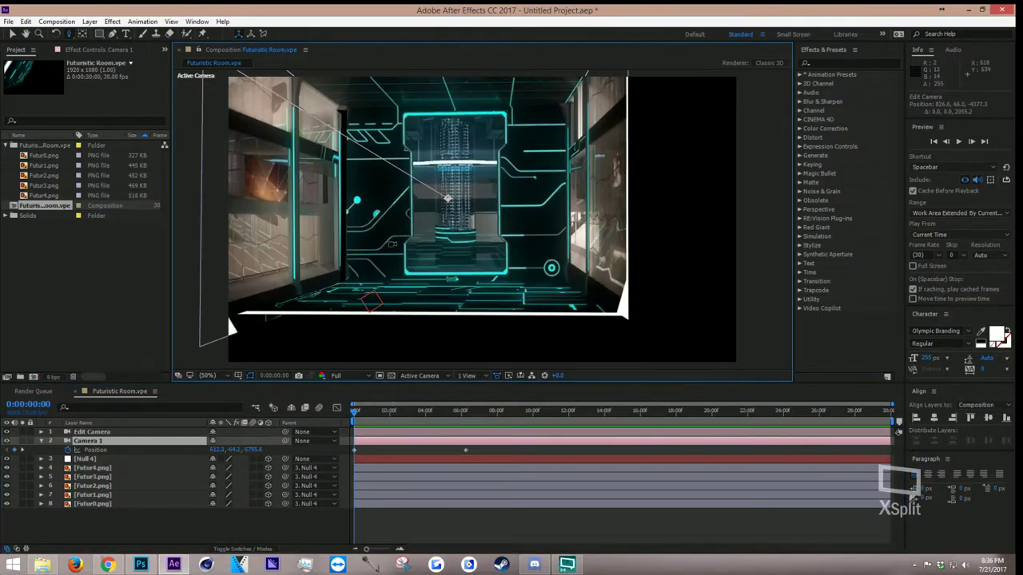
Select the left wall Futur4.png and drag it inward toward the room
{"action": "left_click_drag", "start_coordinate": [407, 248], "coordinate": [308, 212]}
{"action": "key", "text": "v"}
{"action": "left_click", "coordinate": [293, 209]}
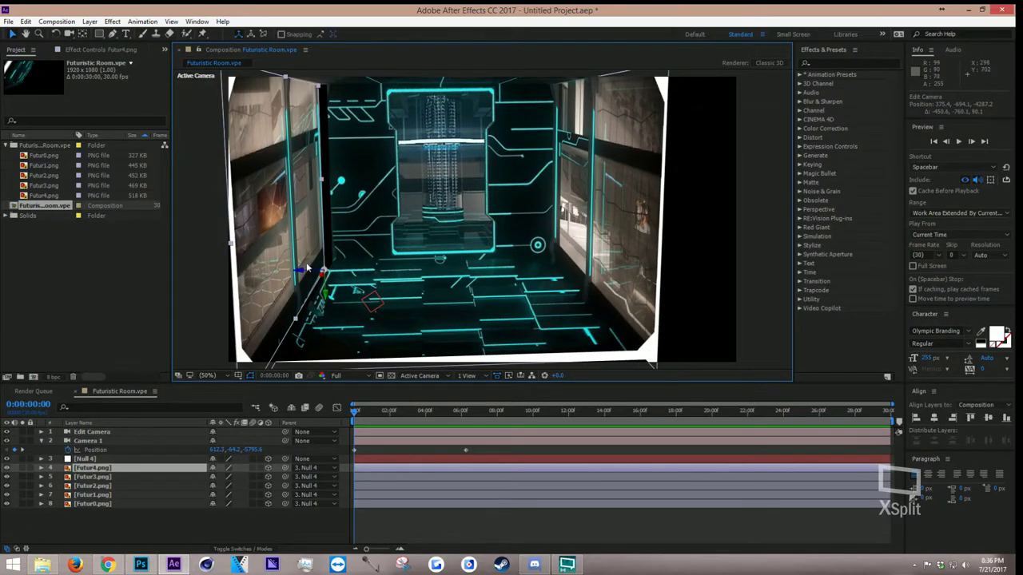
{"action": "left_click_drag", "start_coordinate": [322, 272], "coordinate": [264, 323]}
Orbit the Edit Camera view to check the walls from an angle
{"action": "key", "text": "c"}
{"action": "key", "text": "v"}
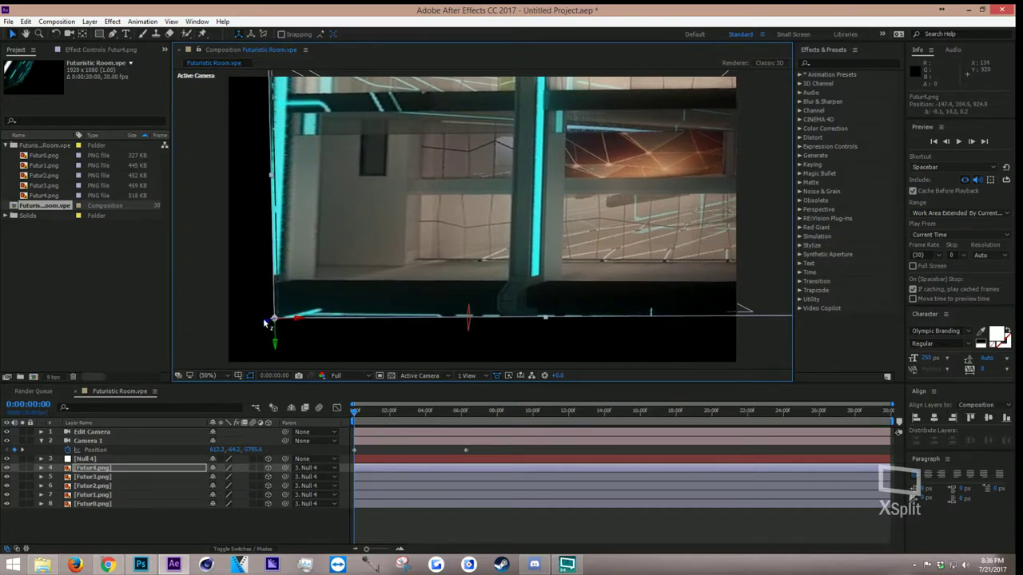
{"action": "key", "text": "c"}
{"action": "left_click_drag", "start_coordinate": [402, 278], "coordinate": [550, 237]}
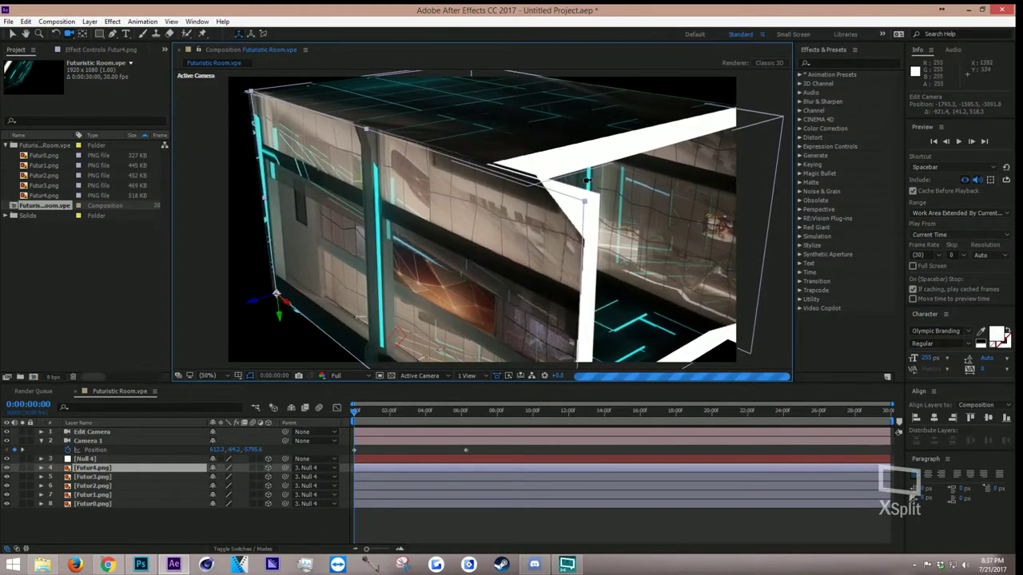
Scale up the Futur3.png wall plane, then orbit back to a straight-on interior view
{"action": "left_click_drag", "start_coordinate": [588, 181], "coordinate": [627, 241]}
{"action": "key", "text": "v"}
{"action": "left_click", "coordinate": [627, 241]}
{"action": "left_click_drag", "start_coordinate": [704, 201], "coordinate": [768, 229]}
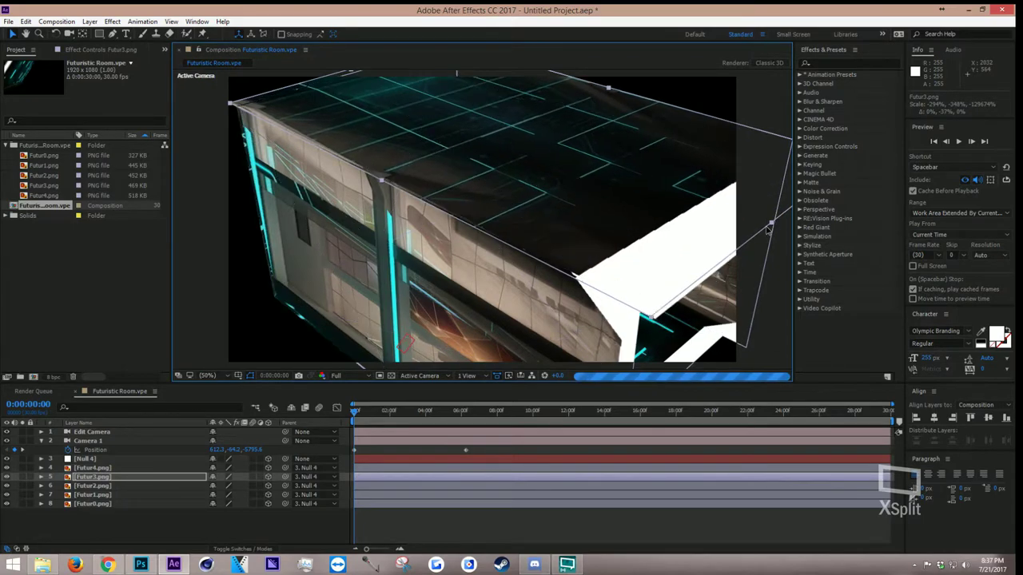
{"action": "key", "text": "c"}
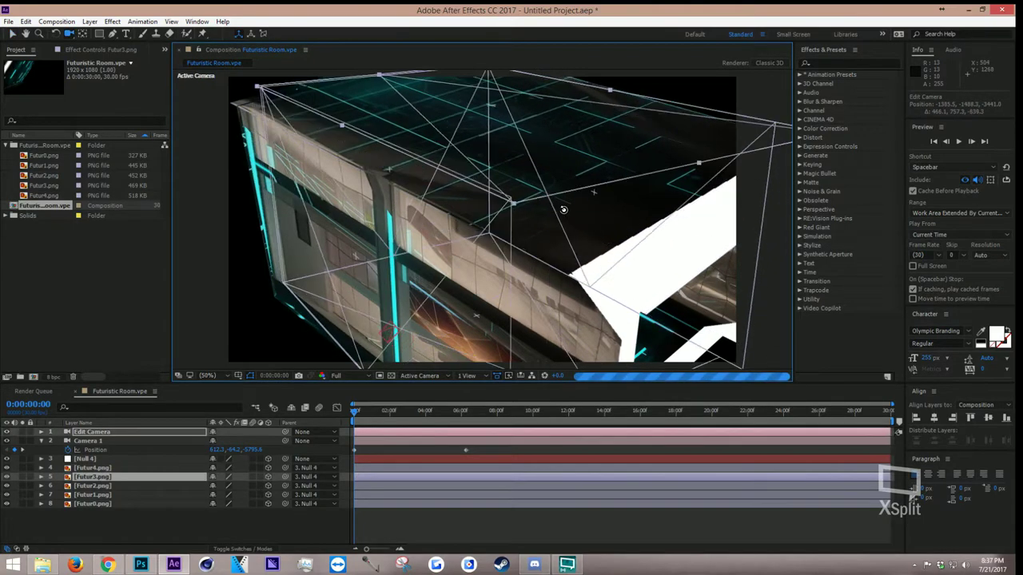
{"action": "left_click_drag", "start_coordinate": [563, 209], "coordinate": [530, 203]}
Save the project under the new name 'Tutorial'
{"action": "key", "text": "ctrl+s"}
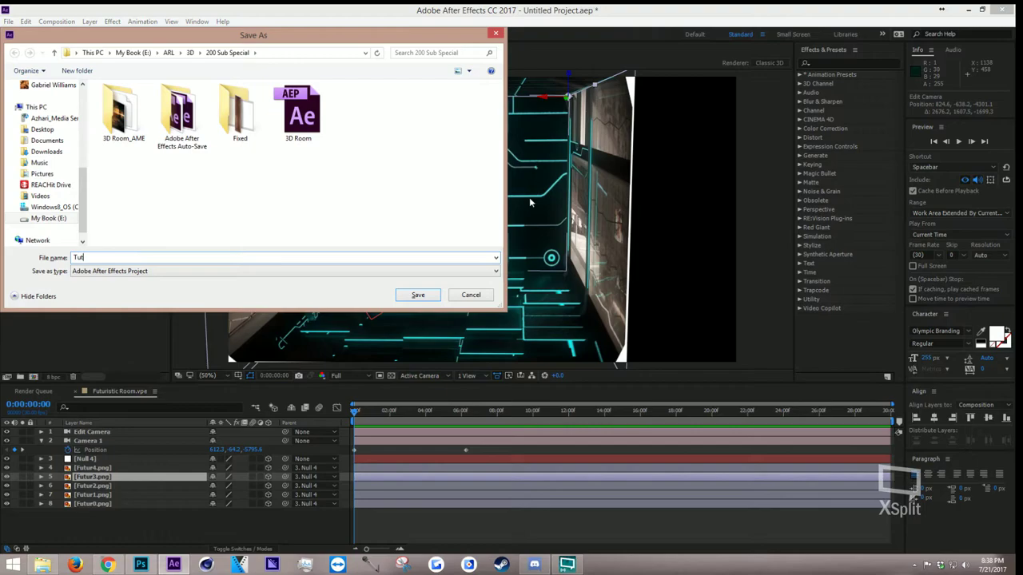
{"action": "type", "text": "Tutorial"}
{"action": "key", "text": "Return"}
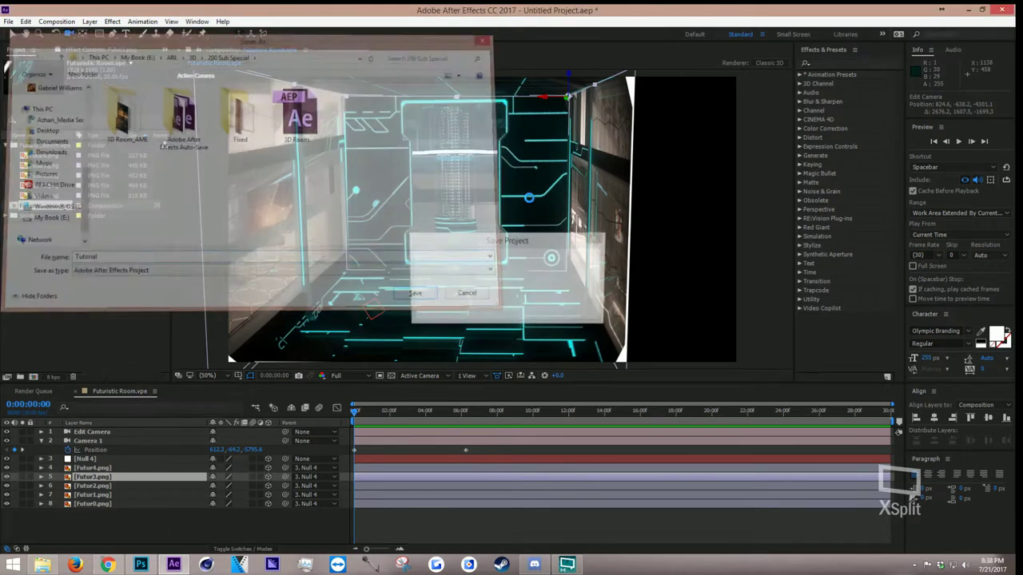
Open the recent project 3D Room.aep from the File menu
{"action": "left_click", "coordinate": [56, 21]}
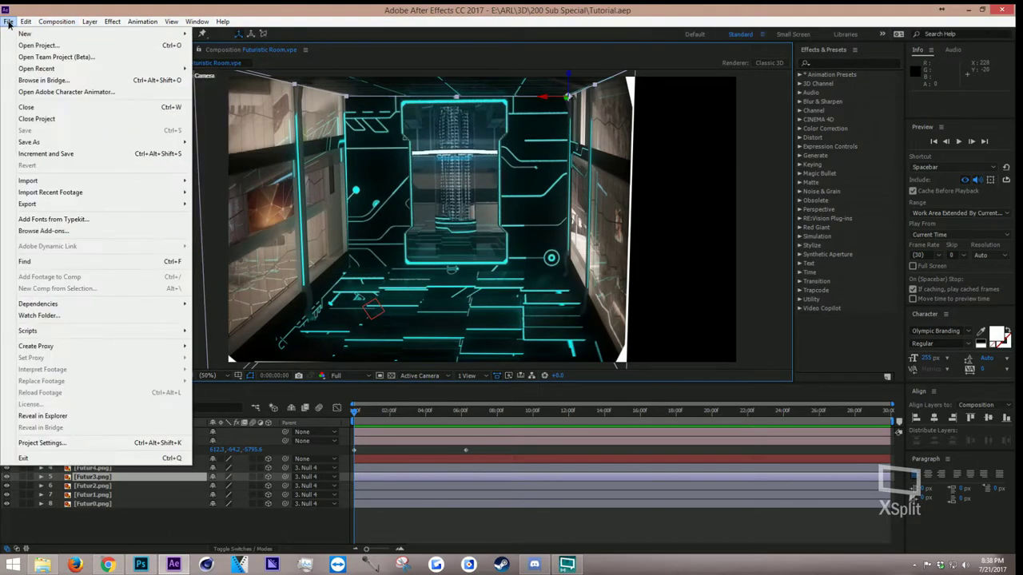
{"action": "left_click", "coordinate": [8, 21]}
{"action": "left_click", "coordinate": [8, 21]}
{"action": "mouse_move", "coordinate": [37, 69]}
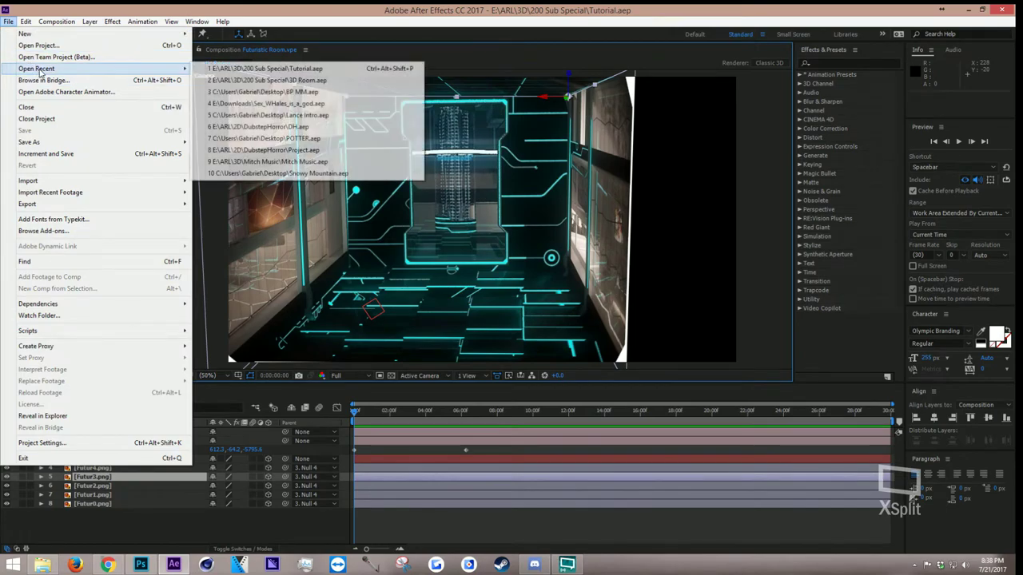
{"action": "left_click", "coordinate": [264, 80]}
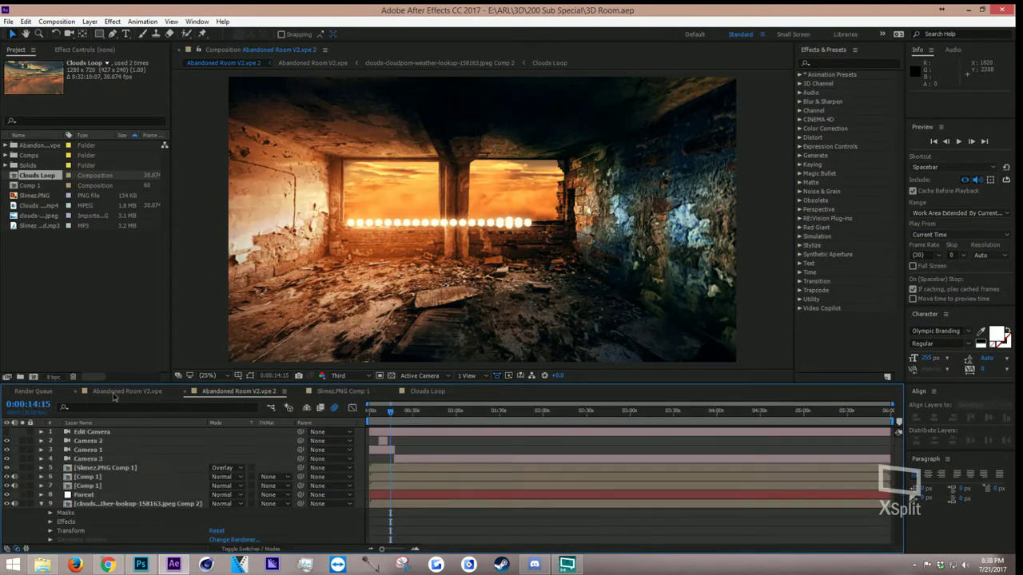
Find the right-wall layer Aband10.png Comp 1 in the timeline and open that precomp
{"action": "left_click", "coordinate": [111, 477]}
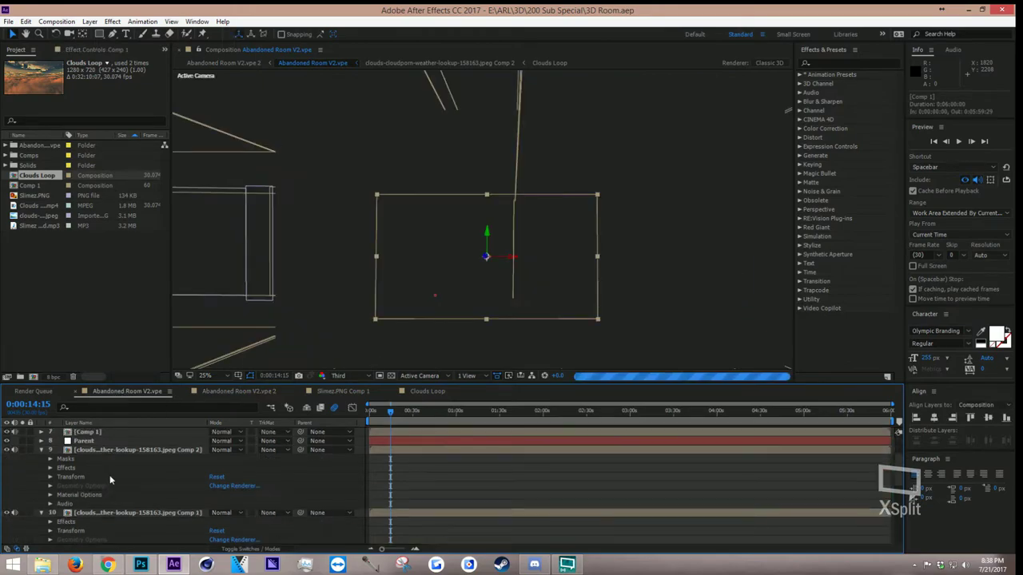
{"action": "scroll", "coordinate": [200, 479], "scroll_direction": "down", "scroll_amount": 3}
{"action": "scroll", "coordinate": [304, 414], "scroll_direction": "up", "scroll_amount": 3}
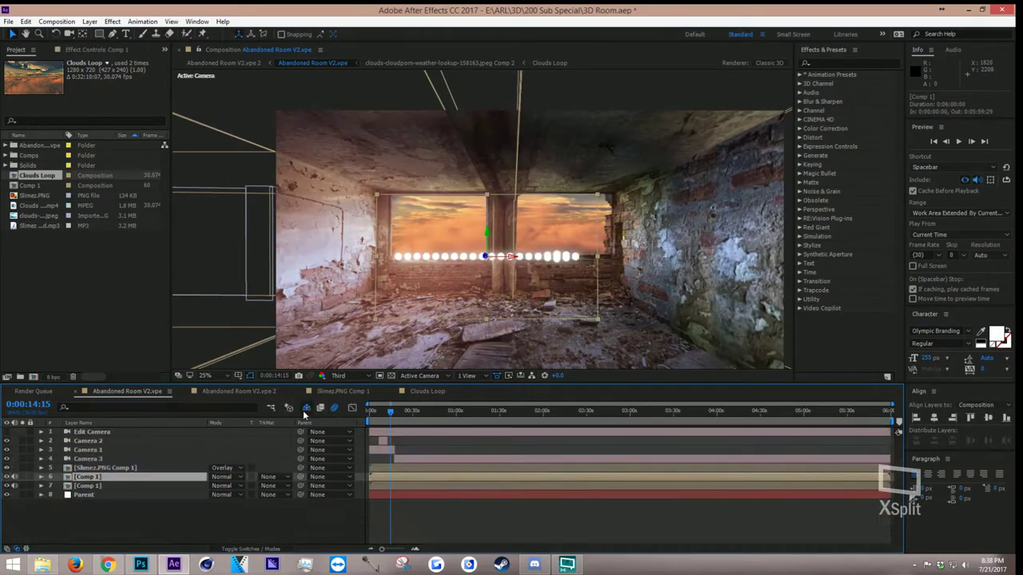
{"action": "scroll", "coordinate": [160, 479], "scroll_direction": "down", "scroll_amount": 5}
{"action": "left_click", "coordinate": [116, 469]}
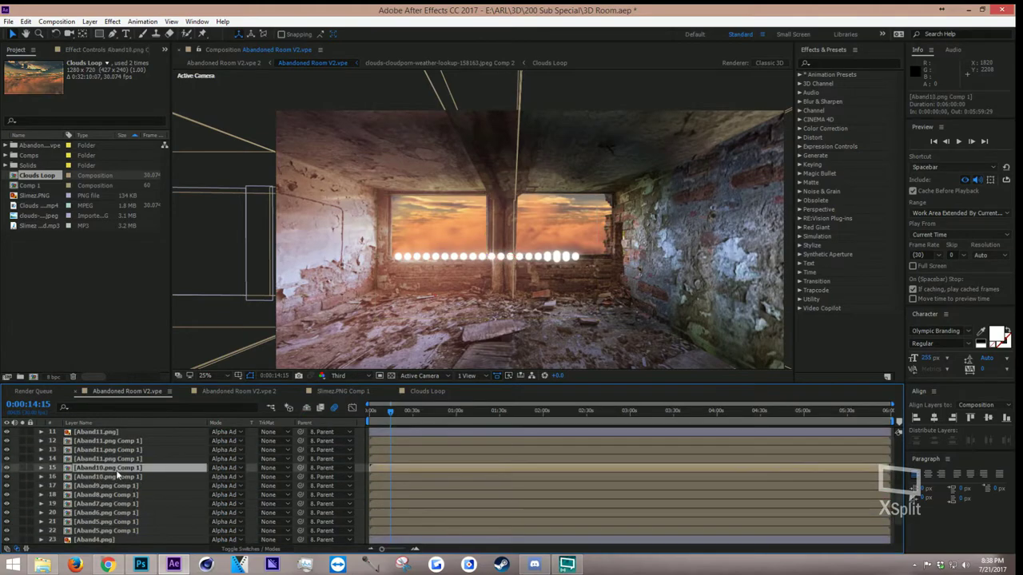
{"action": "left_click", "coordinate": [120, 477]}
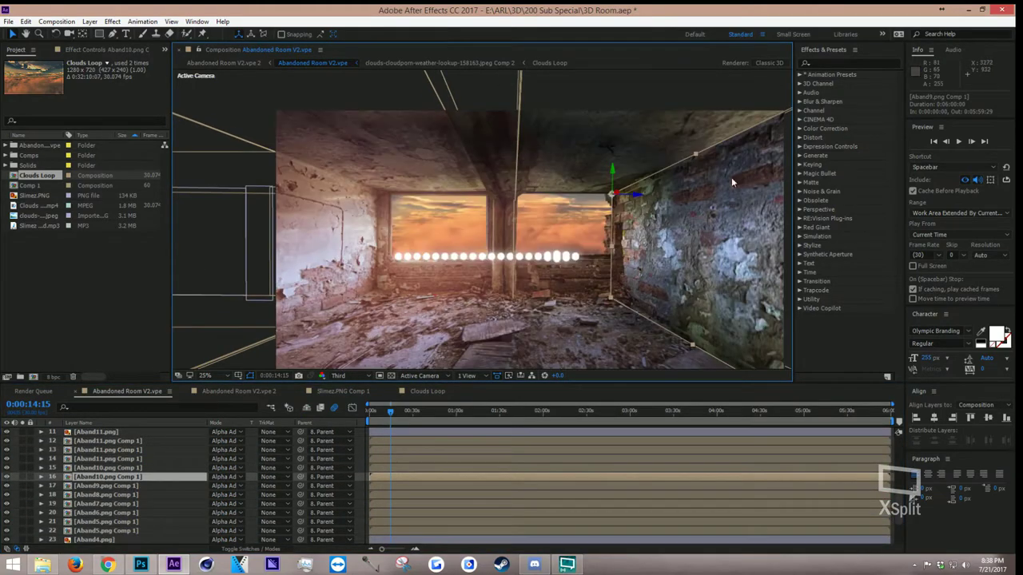
{"action": "double_click", "coordinate": [170, 477]}
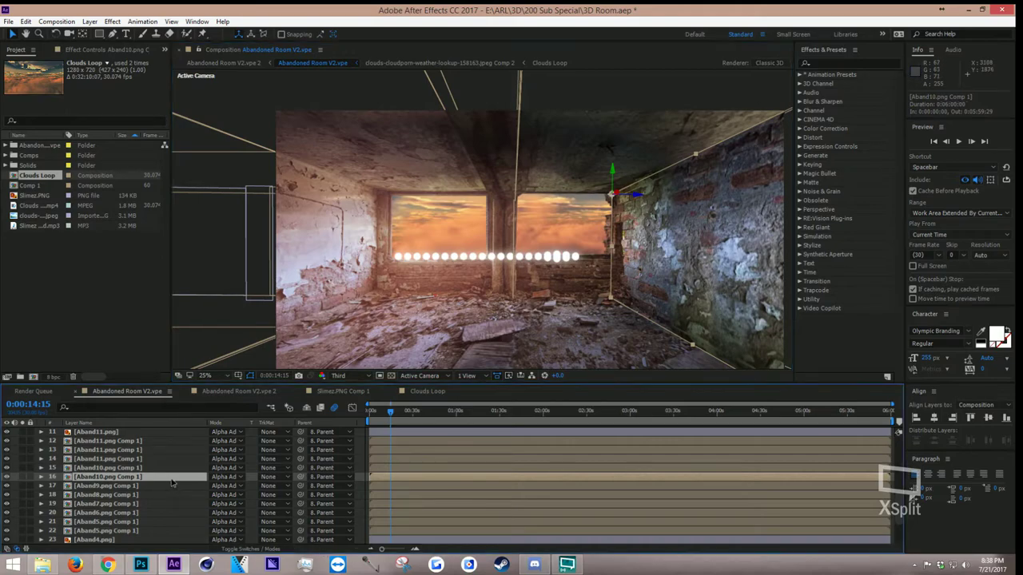
Hide the rotated second Aband10.png layer and check the Abandoned Room V2 comp
{"action": "left_click", "coordinate": [116, 433]}
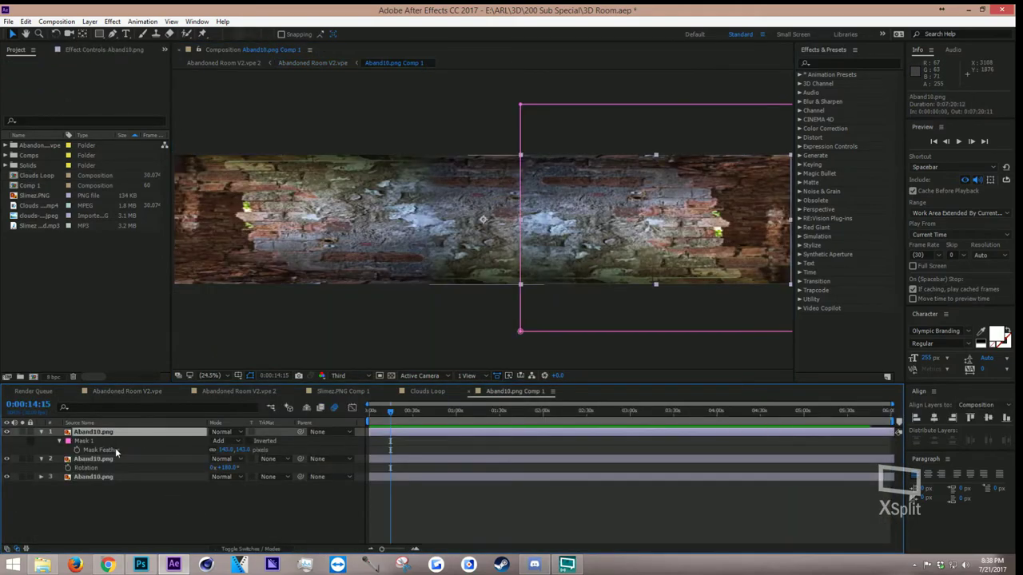
{"action": "left_click", "coordinate": [122, 459]}
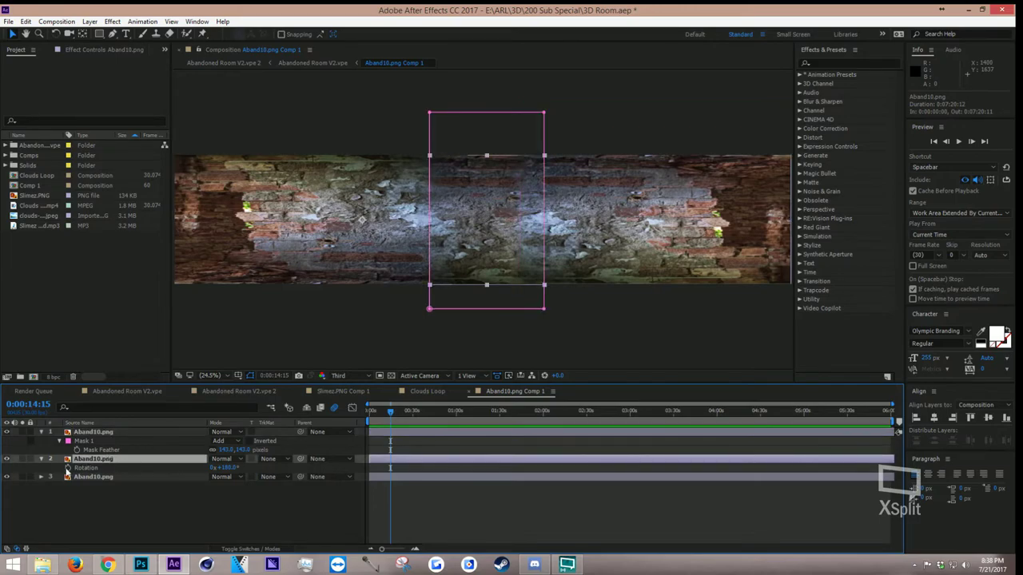
{"action": "left_click", "coordinate": [7, 459]}
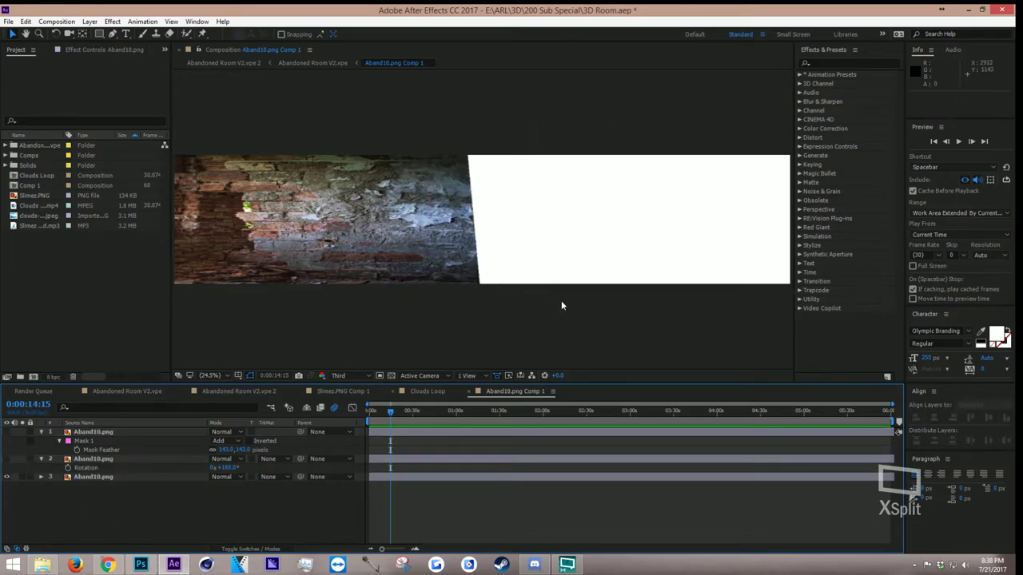
{"action": "left_click", "coordinate": [126, 393]}
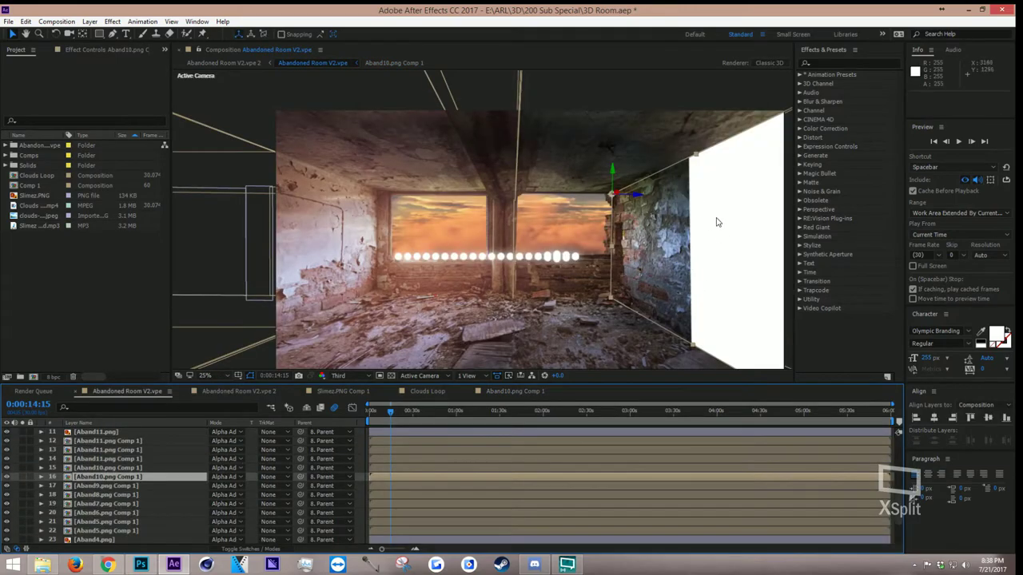
Turn the second Aband10.png layer back on and return to Abandoned Room V2
{"action": "left_click", "coordinate": [44, 216]}
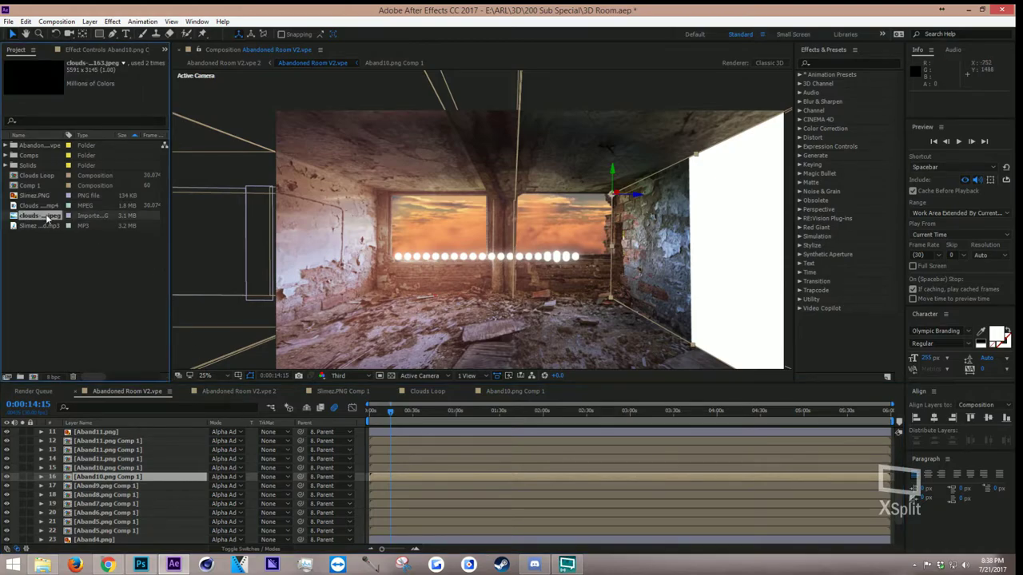
{"action": "left_click", "coordinate": [39, 197]}
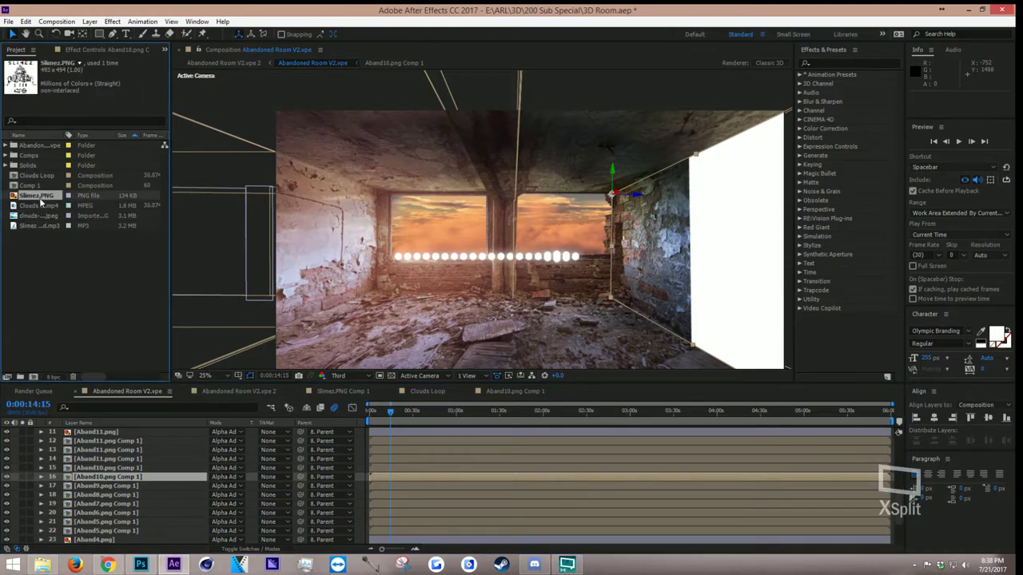
{"action": "left_click", "coordinate": [44, 216]}
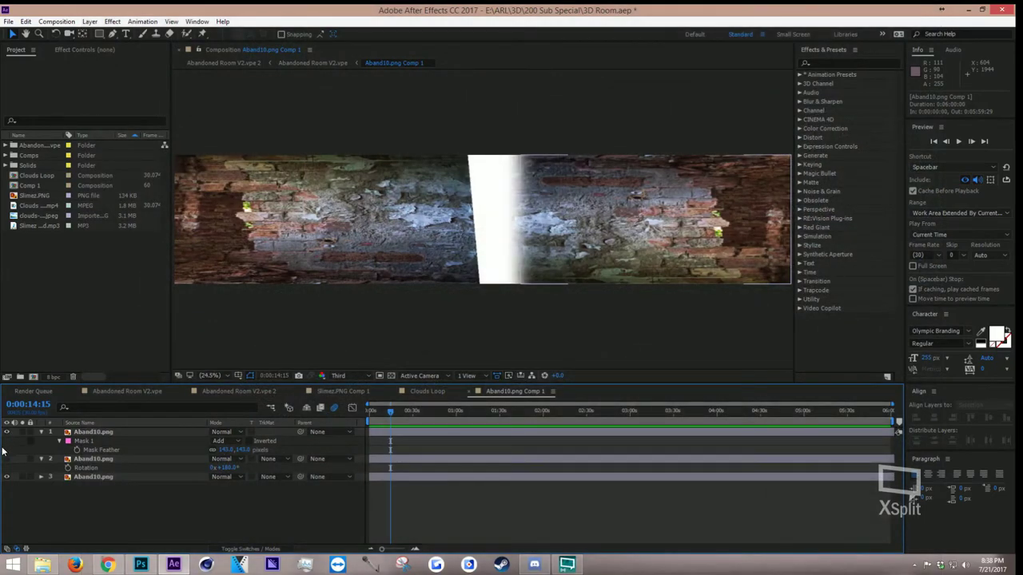
{"action": "left_click", "coordinate": [6, 459]}
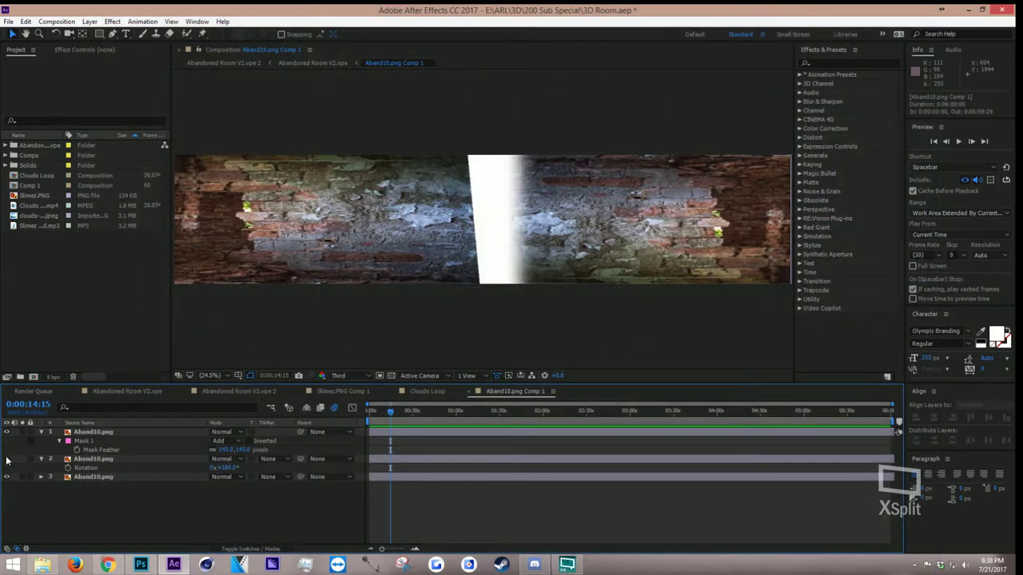
{"action": "left_click", "coordinate": [102, 393]}
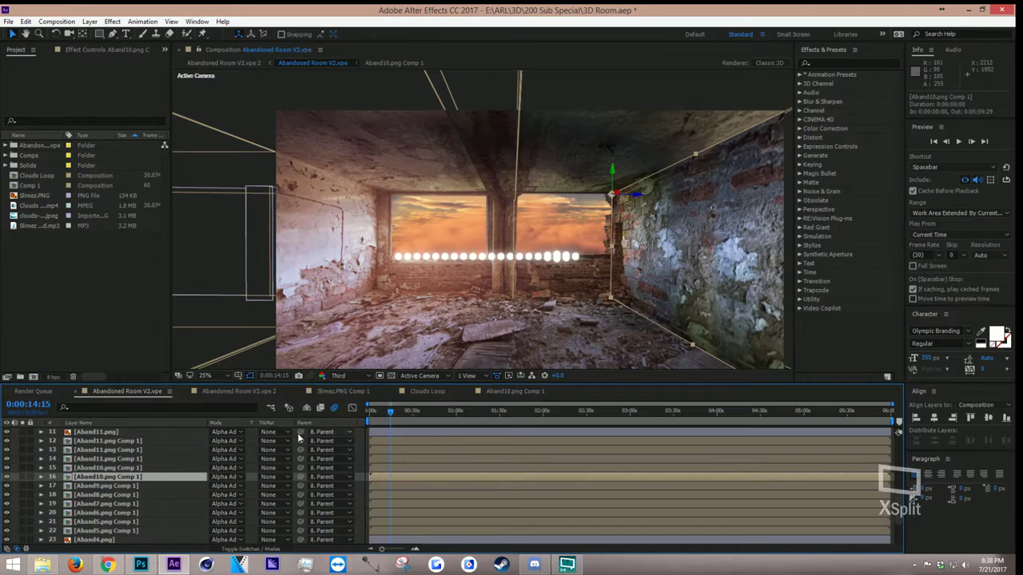
Open the recent Tutorial project, discarding unsaved changes to 3D Room.aep
{"action": "left_click", "coordinate": [8, 21]}
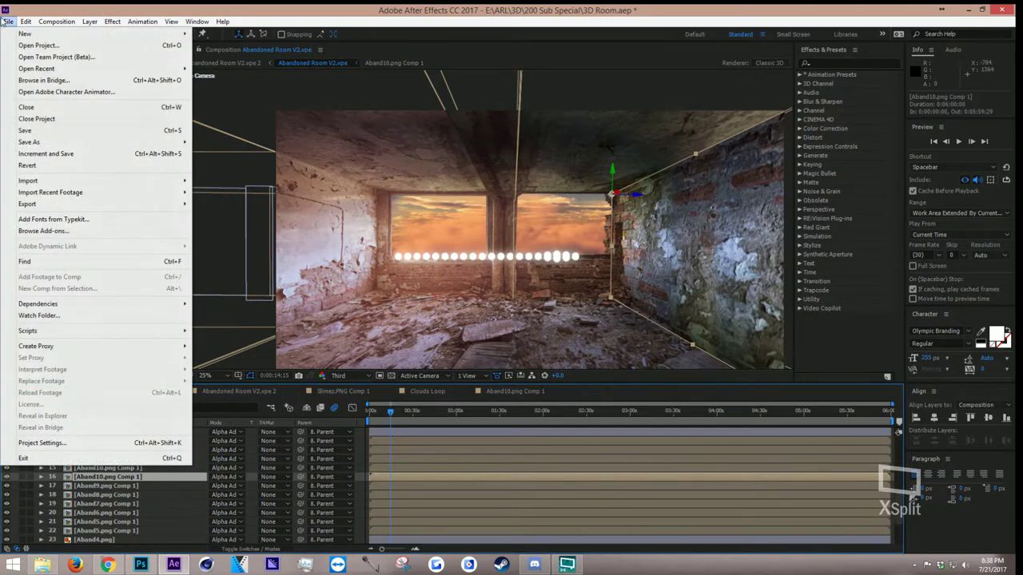
{"action": "mouse_move", "coordinate": [63, 72]}
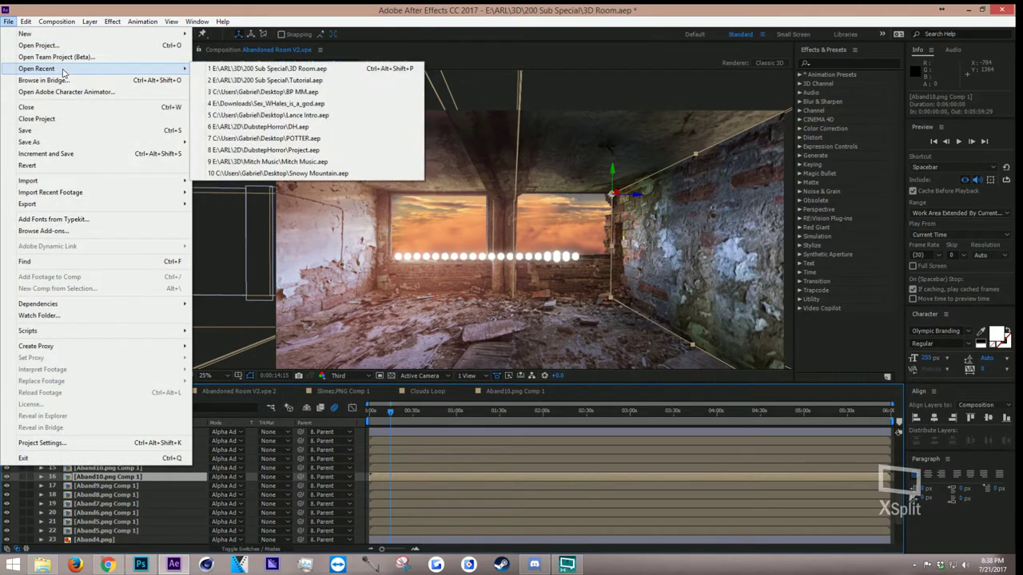
{"action": "left_click", "coordinate": [241, 70]}
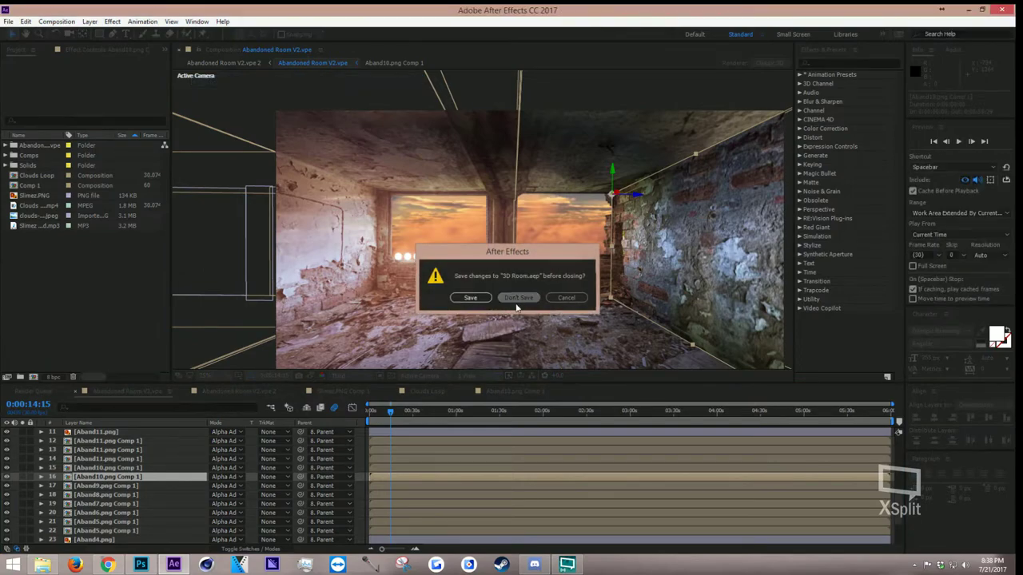
{"action": "left_click", "coordinate": [516, 304]}
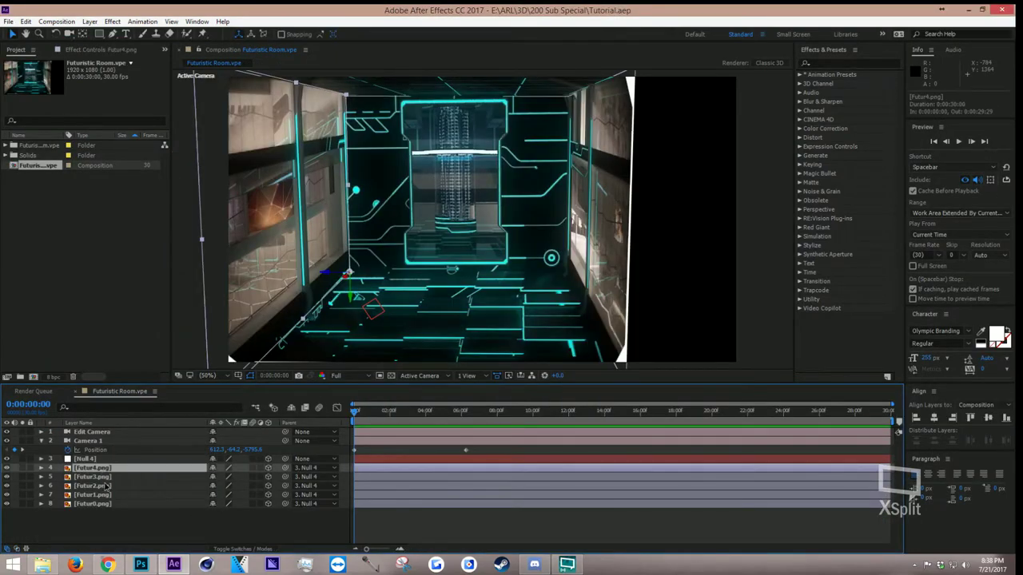
Pre-compose the Futur1.png layer into Futur1.png Comp 1
{"action": "left_click", "coordinate": [106, 485]}
{"action": "left_click", "coordinate": [110, 494]}
{"action": "right_click", "coordinate": [114, 494]}
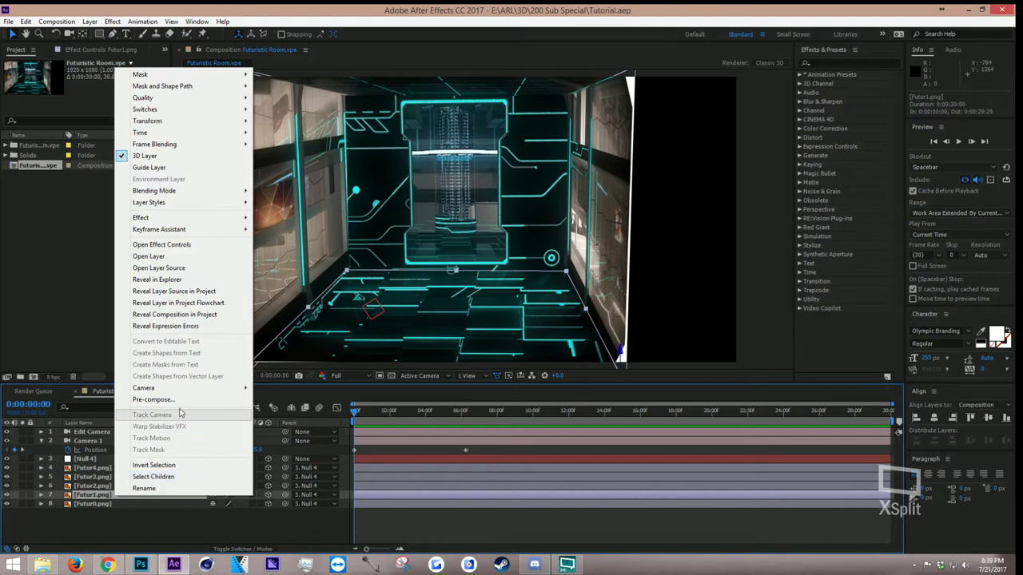
{"action": "left_click", "coordinate": [156, 400]}
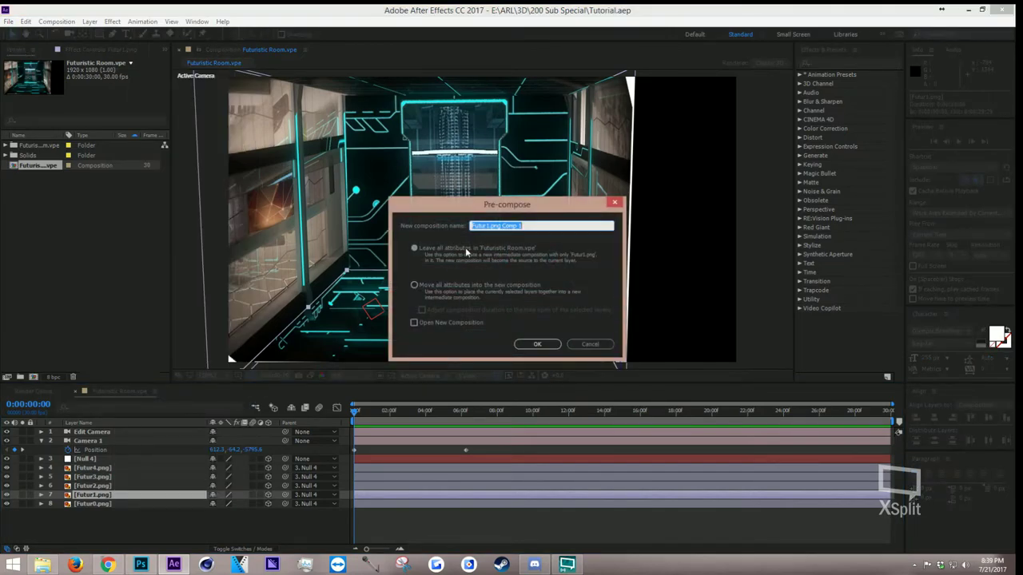
{"action": "left_click", "coordinate": [540, 344]}
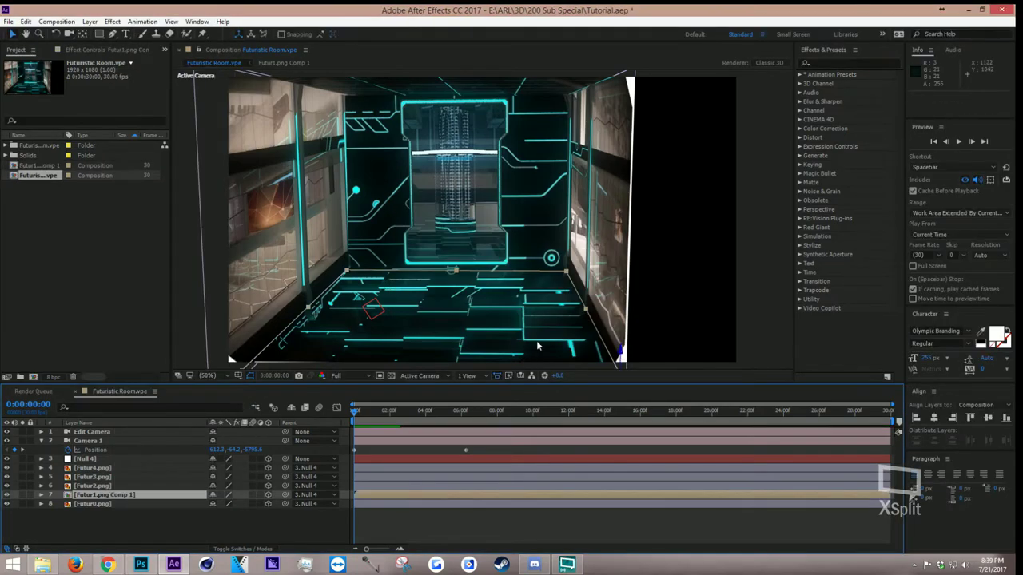
Inside Futur1.png Comp 1, test a duplicate covering the white top strip, then undo
{"action": "double_click", "coordinate": [122, 496]}
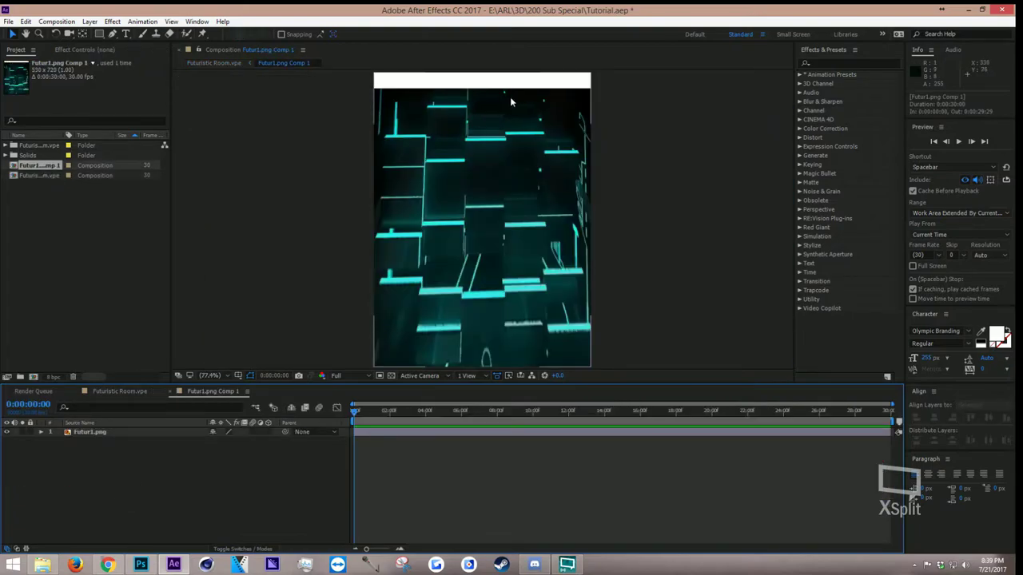
{"action": "left_click", "coordinate": [505, 118]}
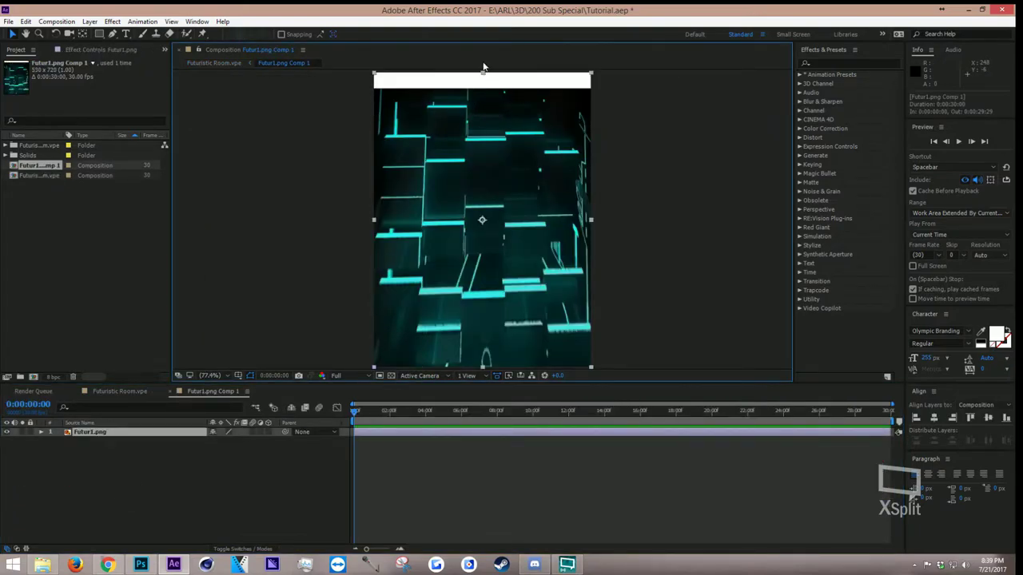
{"action": "left_click_drag", "start_coordinate": [484, 76], "coordinate": [484, 86]}
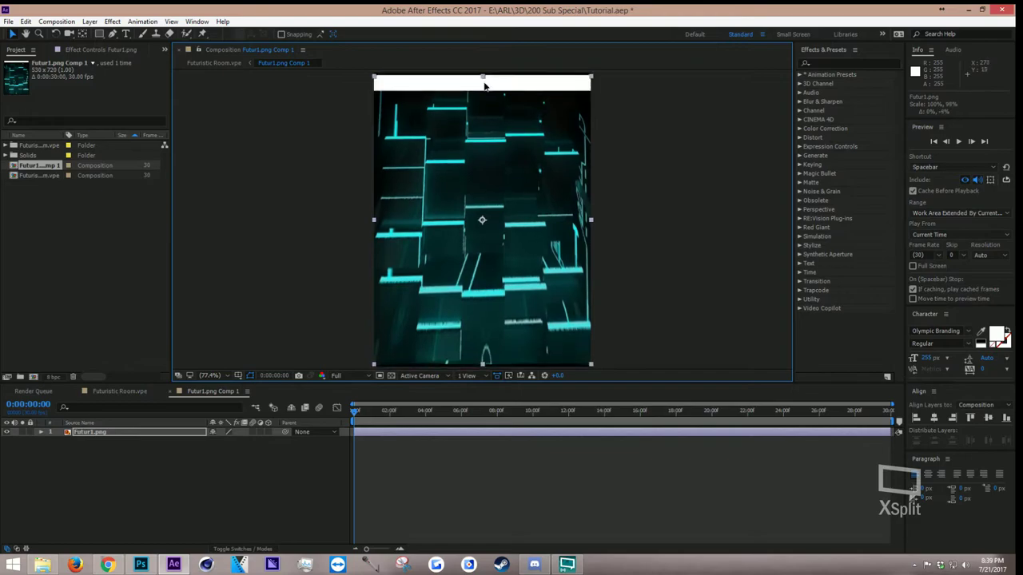
{"action": "key", "text": "ctrl+z"}
{"action": "key", "text": "ctrl+d"}
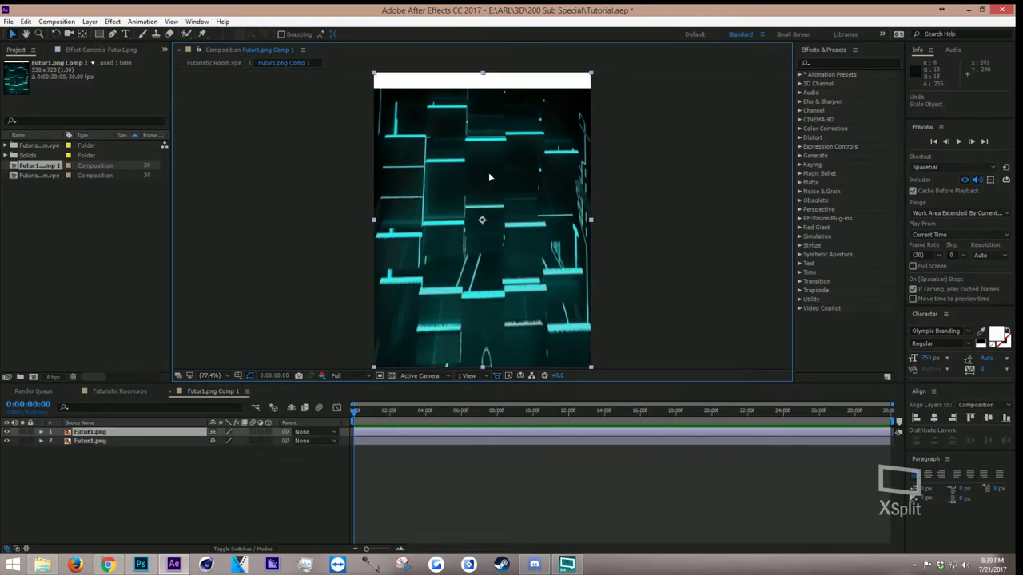
{"action": "left_click_drag", "start_coordinate": [490, 178], "coordinate": [519, 120]}
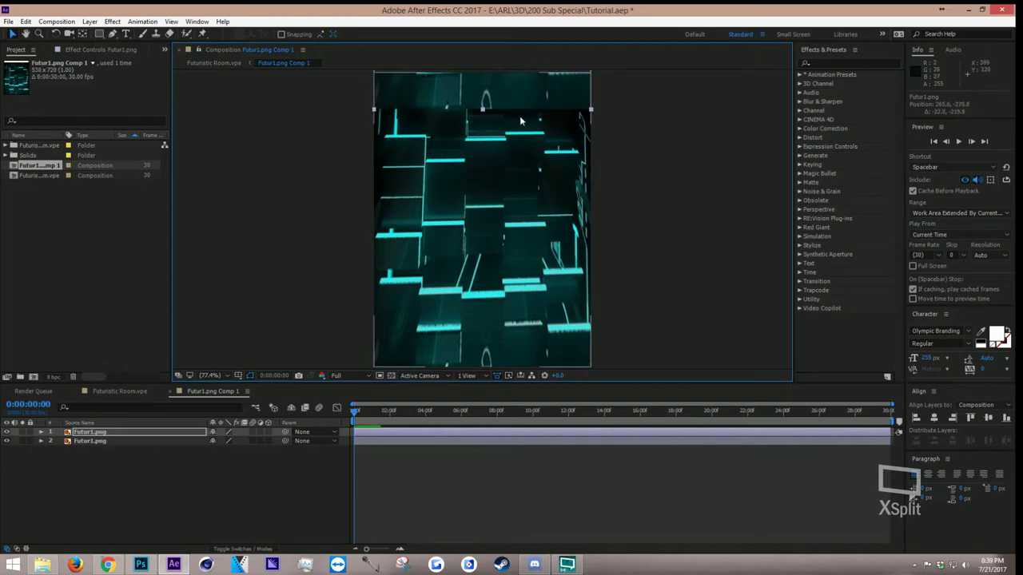
{"action": "key", "text": "ctrl+Down"}
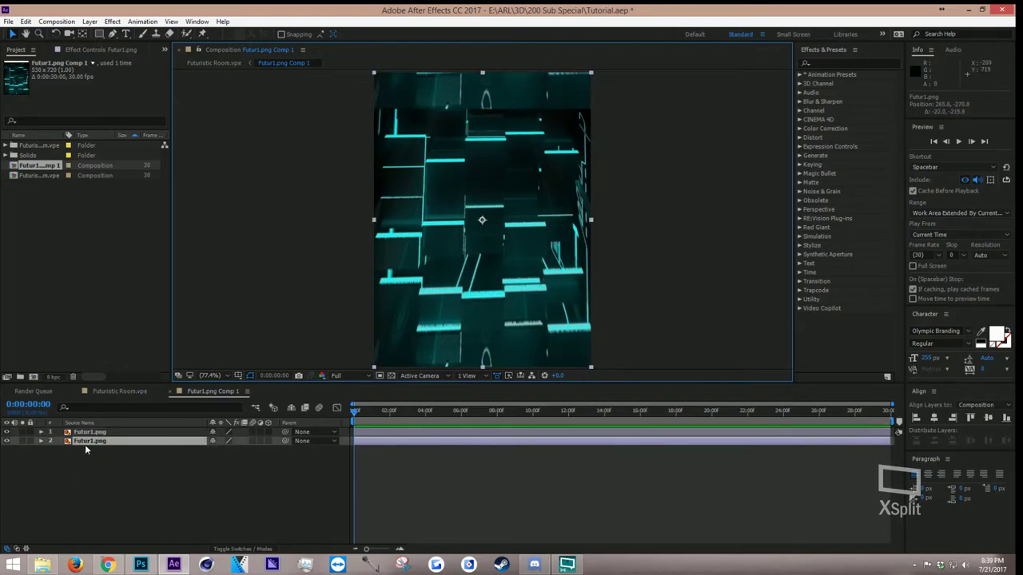
{"action": "key", "text": "Delete"}
{"action": "key", "text": "ctrl+z"}
{"action": "key", "text": "ctrl+z"}
{"action": "key", "text": "ctrl+z"}
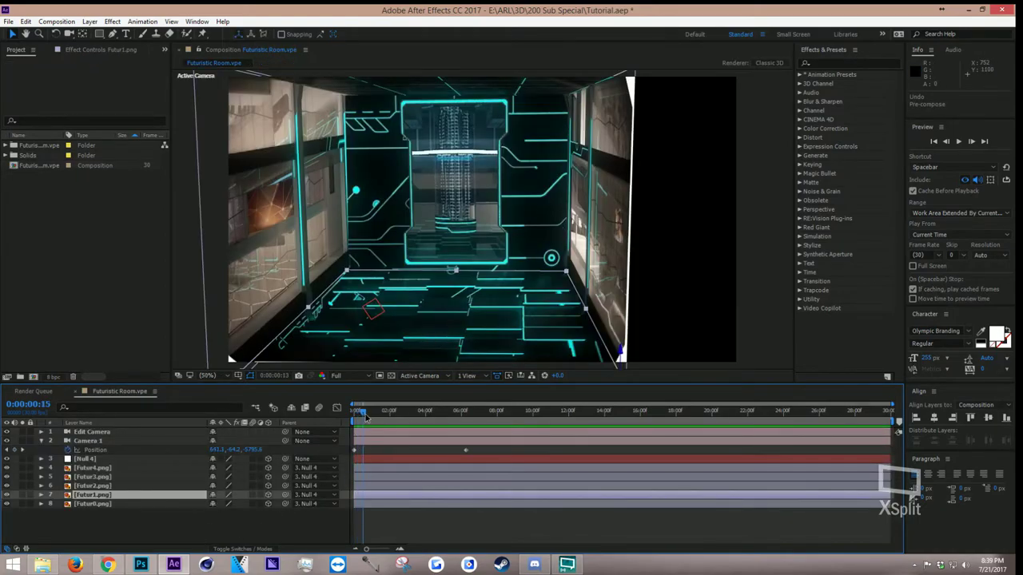
Hide Edit Camera to view through Camera 1 and move its Position keyframe to the start
{"action": "left_click", "coordinate": [119, 442]}
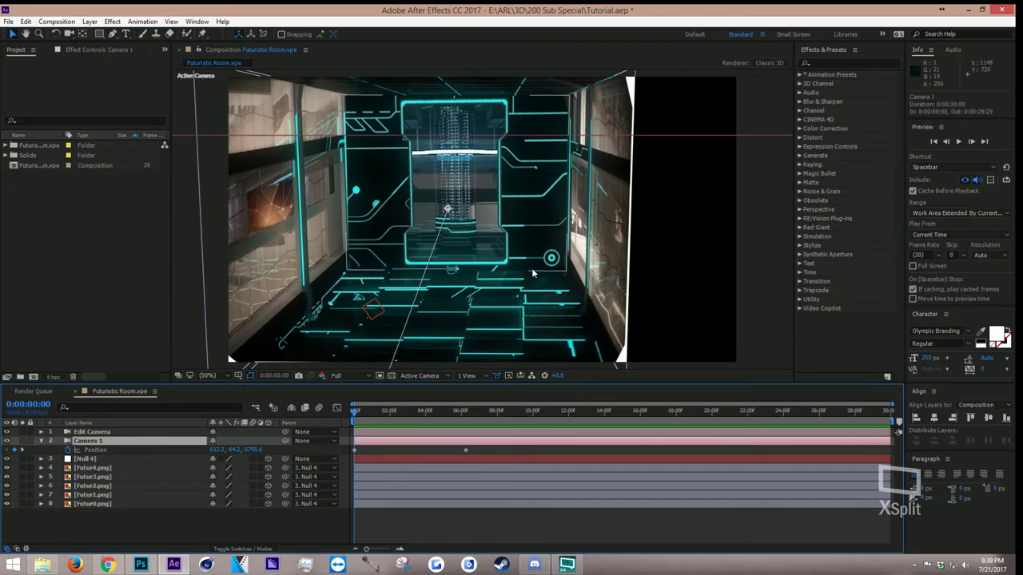
{"action": "left_click", "coordinate": [164, 433]}
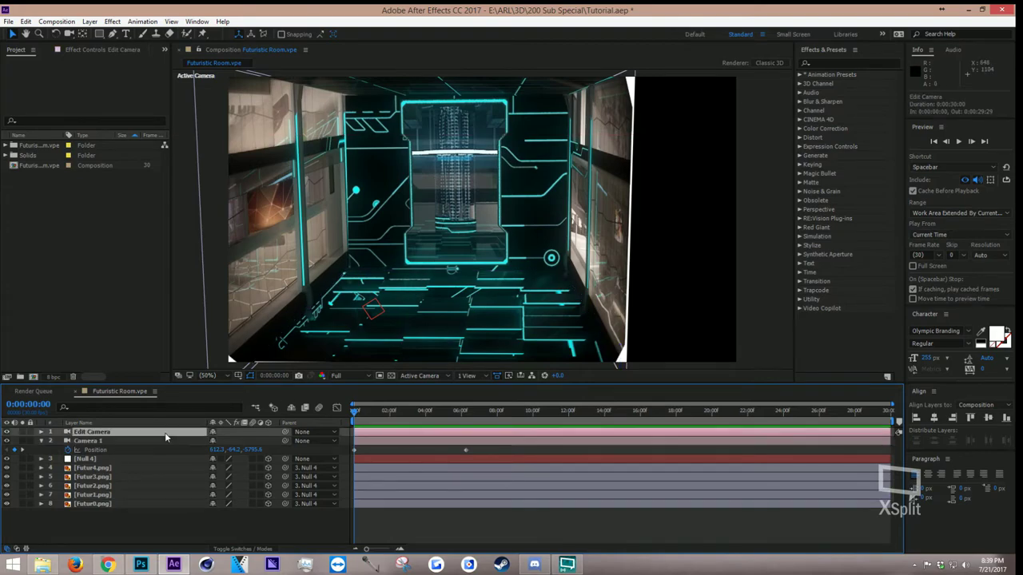
{"action": "left_click", "coordinate": [7, 433]}
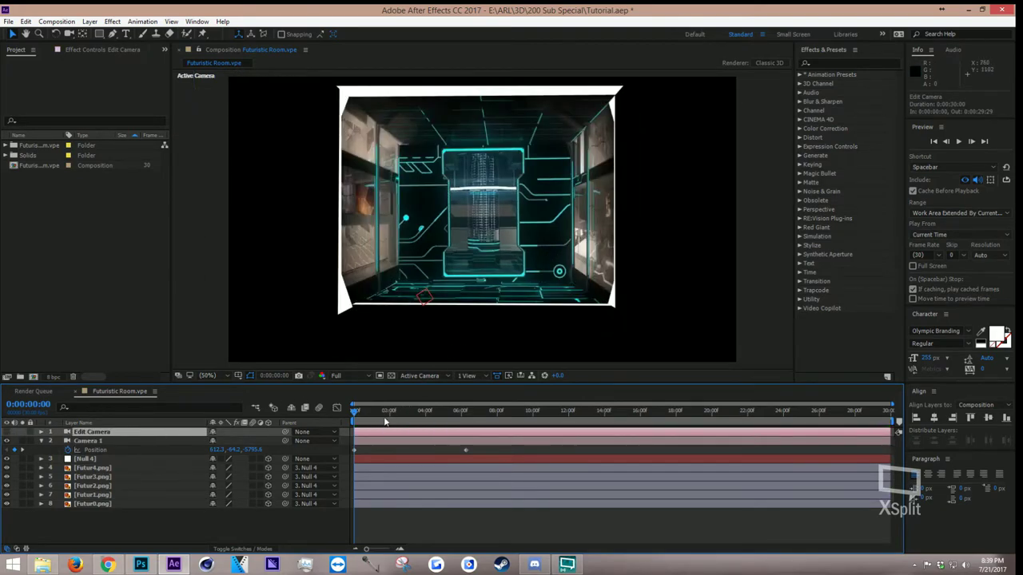
{"action": "left_click_drag", "start_coordinate": [466, 450], "coordinate": [355, 451]}
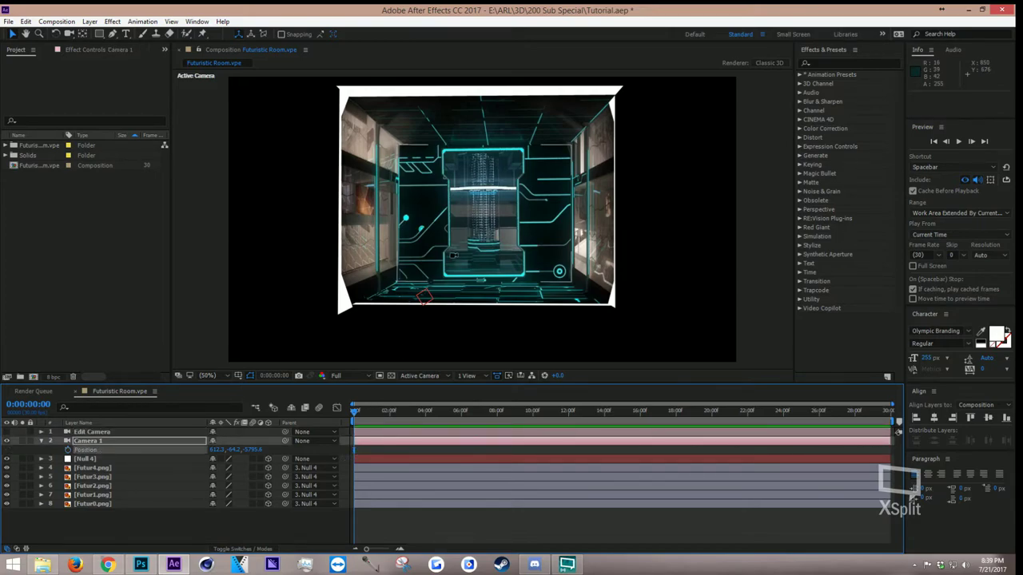
Orbit Camera 1 slightly right and down with title/action-safe guides shown, then select Camera 1
{"action": "key", "text": "c"}
{"action": "mouse_move", "coordinate": [453, 256]}
{"action": "left_mouse_down"}
{"action": "mouse_move", "coordinate": [480, 244]}
{"action": "mouse_move", "coordinate": [467, 246]}
{"action": "left_mouse_up"}
{"action": "left_click", "coordinate": [237, 375]}
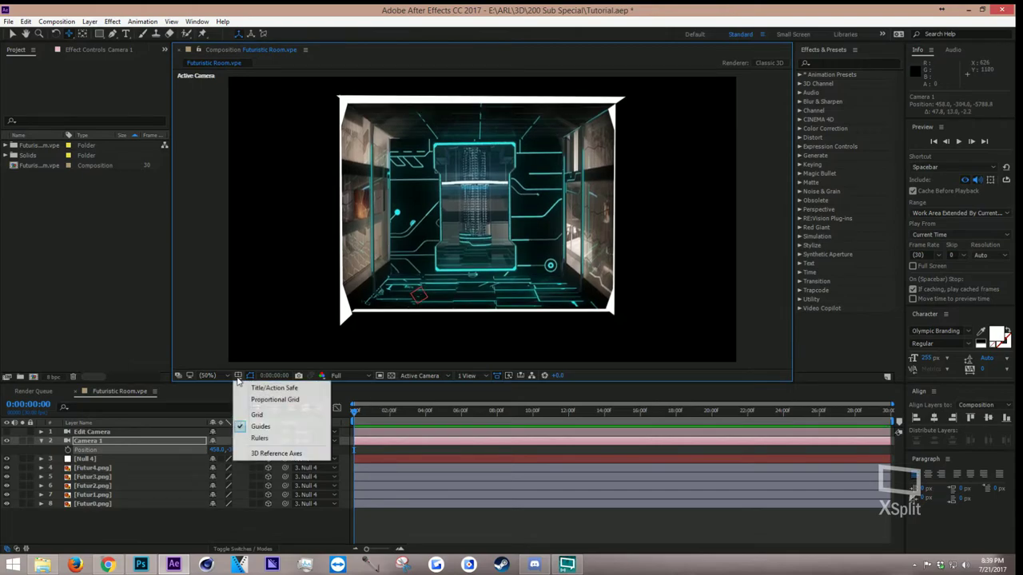
{"action": "left_click", "coordinate": [264, 387]}
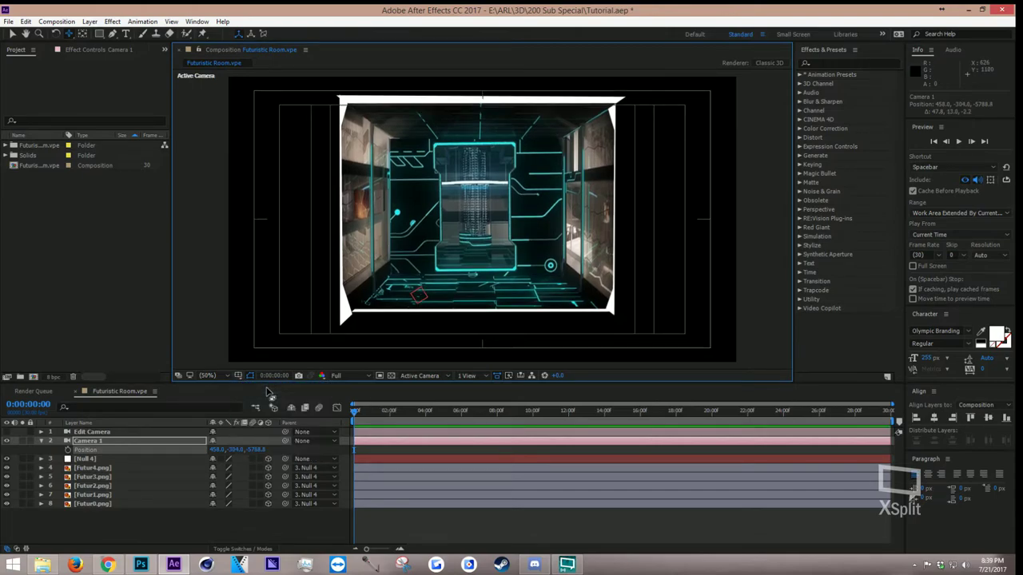
{"action": "left_click_drag", "start_coordinate": [494, 250], "coordinate": [495, 252]}
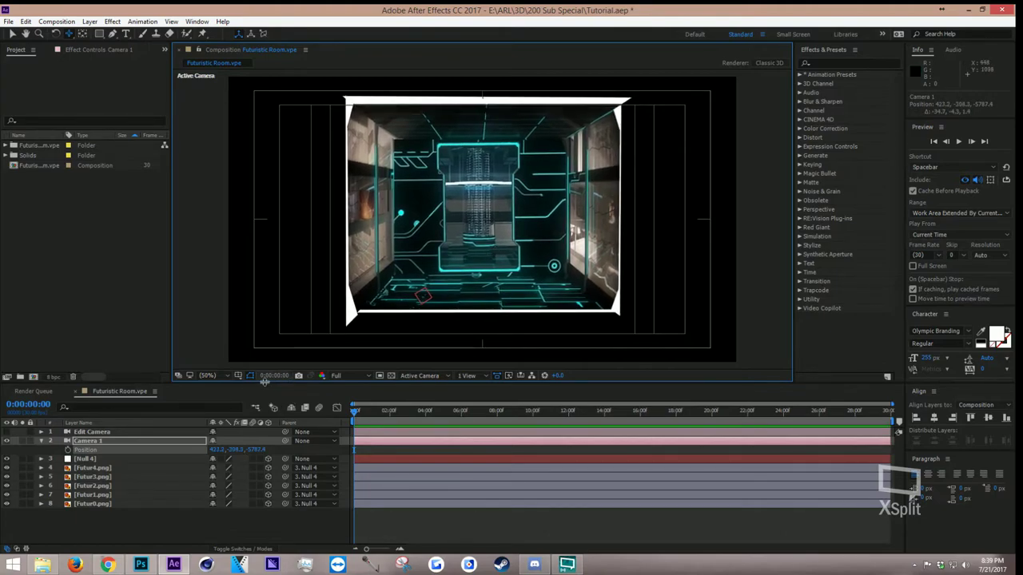
{"action": "left_click", "coordinate": [95, 468]}
{"action": "left_click", "coordinate": [101, 442]}
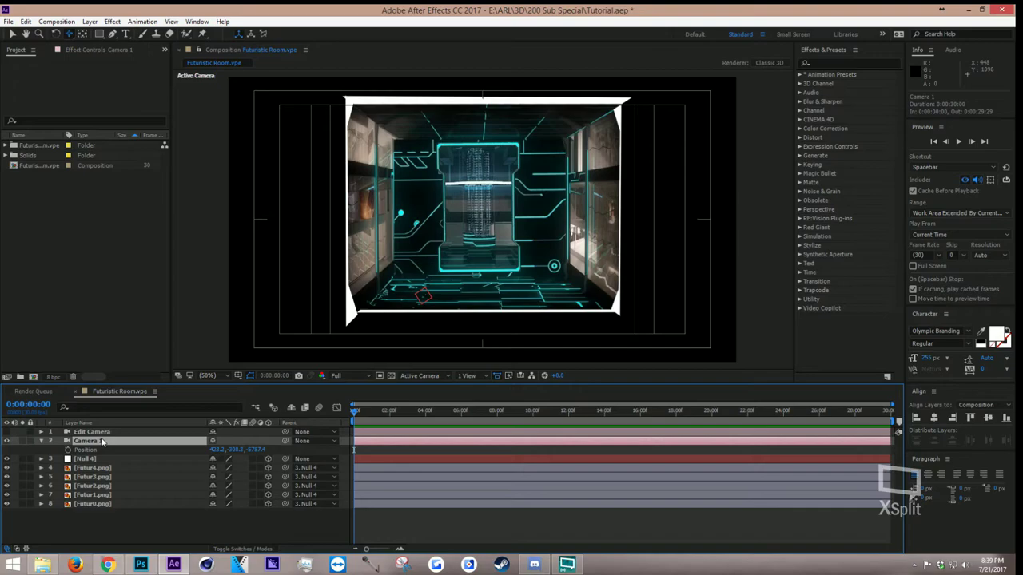
Turn Camera 1's Depth of Field off in its Camera Options
{"action": "key", "text": "a"}
{"action": "key", "text": "a"}
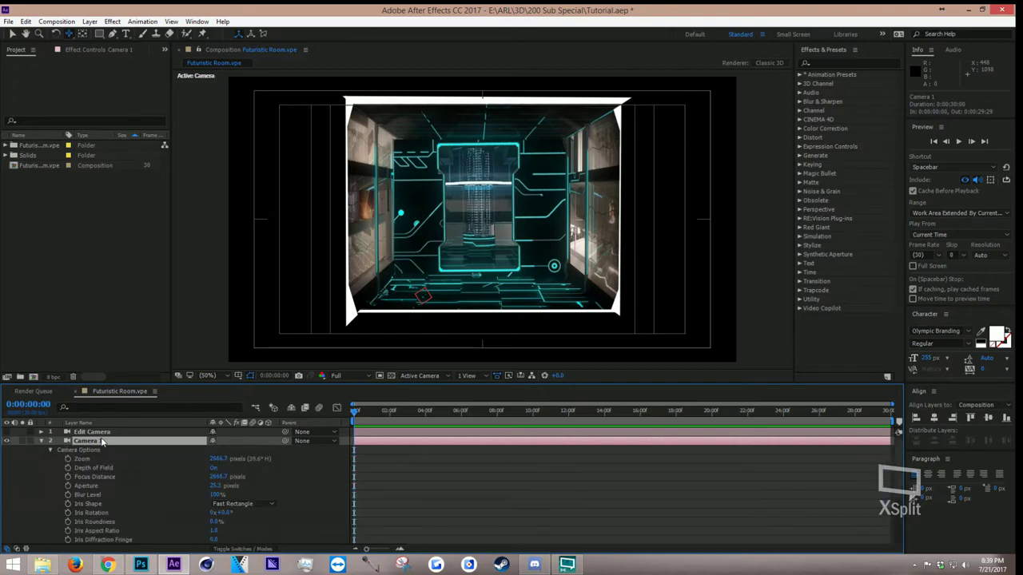
{"action": "scroll", "coordinate": [138, 467], "scroll_direction": "down", "scroll_amount": 3}
{"action": "scroll", "coordinate": [138, 468], "scroll_direction": "up", "scroll_amount": 3}
{"action": "left_click", "coordinate": [221, 467]}
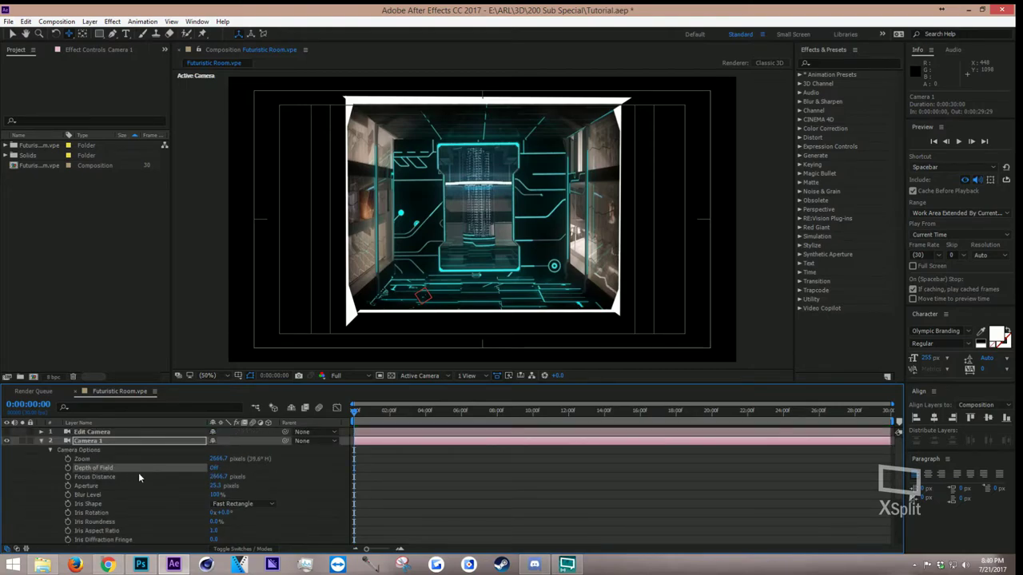
{"action": "left_click", "coordinate": [257, 468]}
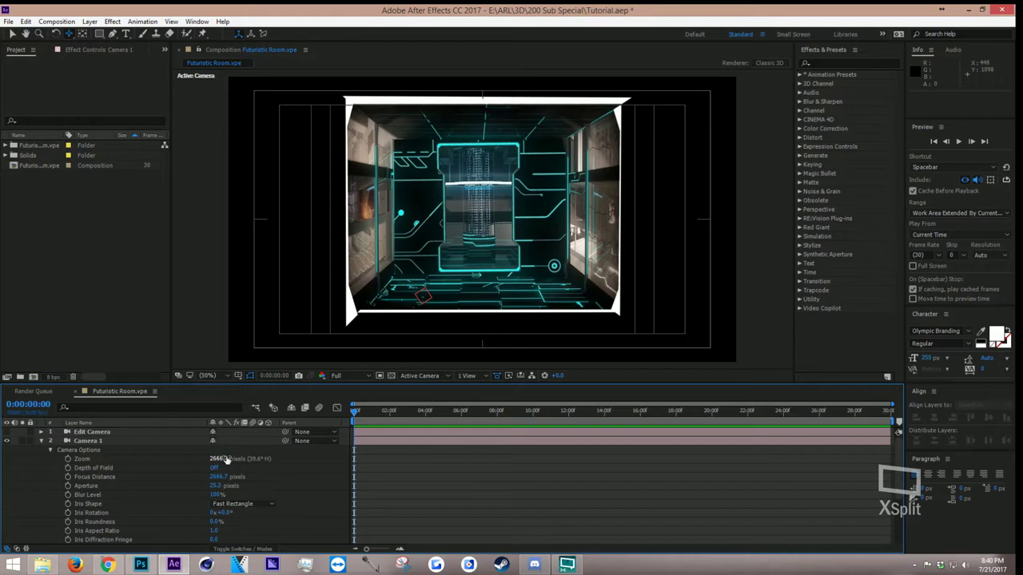
Try several camera zoom values while orbiting, then set Zoom to 800 pixels
{"action": "left_click_drag", "start_coordinate": [227, 460], "coordinate": [149, 482]}
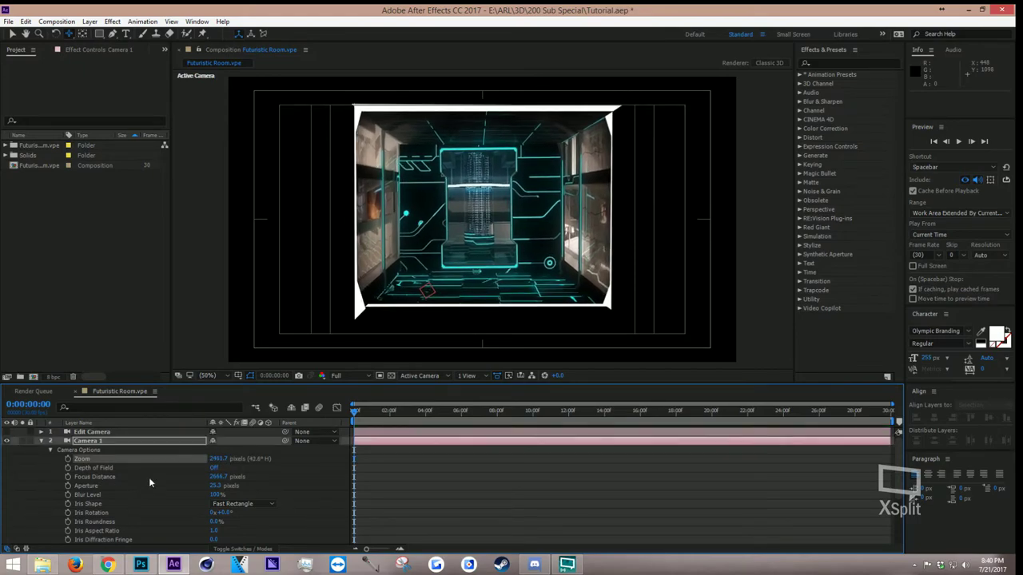
{"action": "left_click_drag", "start_coordinate": [219, 459], "coordinate": [444, 315]}
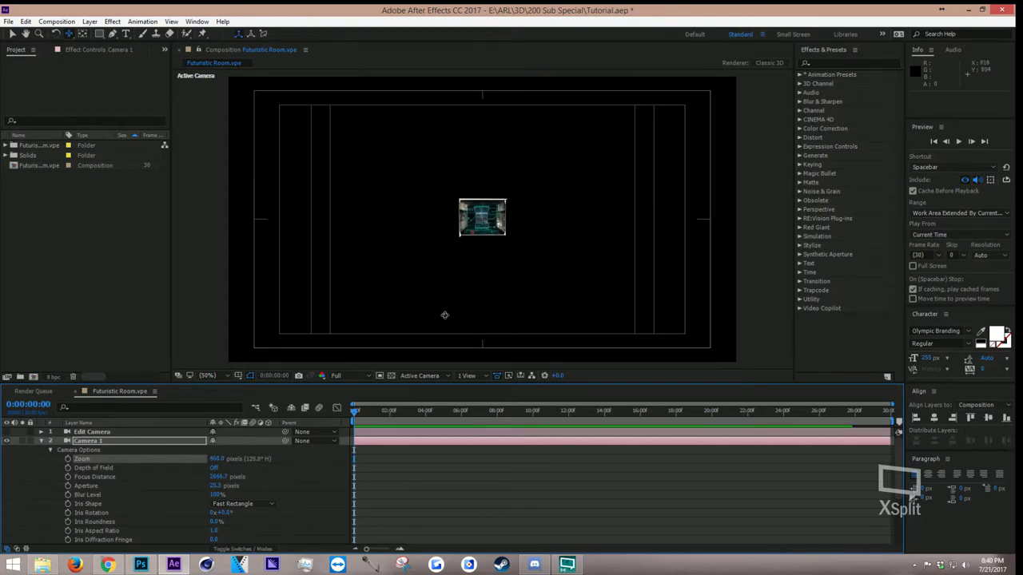
{"action": "left_click_drag", "start_coordinate": [477, 251], "coordinate": [482, 246]}
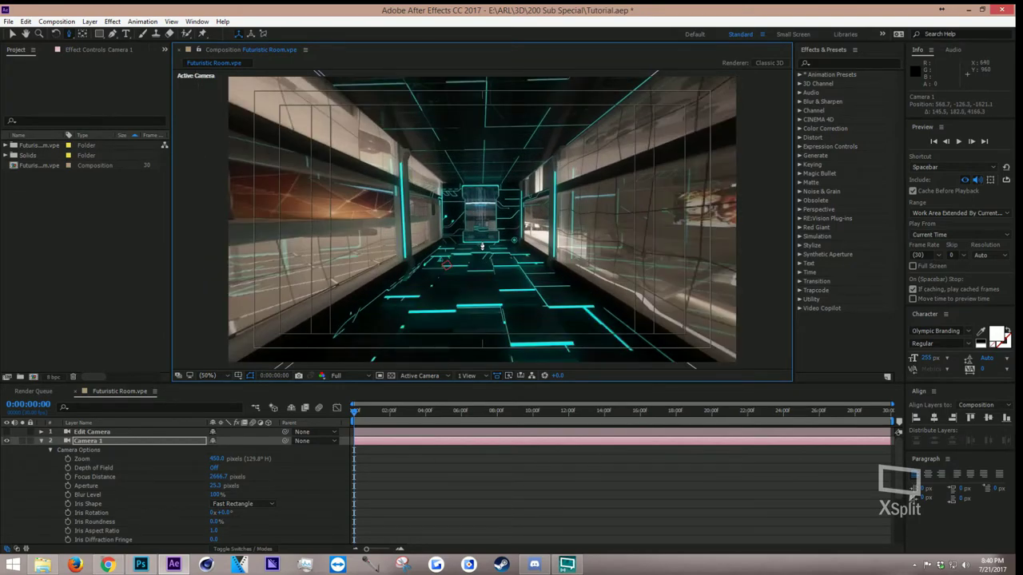
{"action": "left_click_drag", "start_coordinate": [215, 458], "coordinate": [488, 441]}
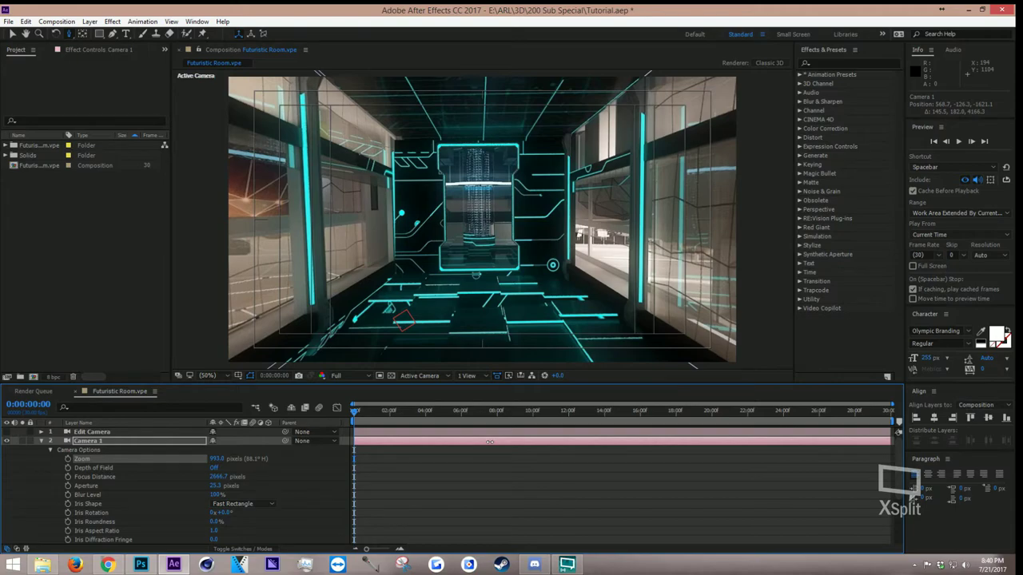
{"action": "left_click_drag", "start_coordinate": [489, 441], "coordinate": [100, 504]}
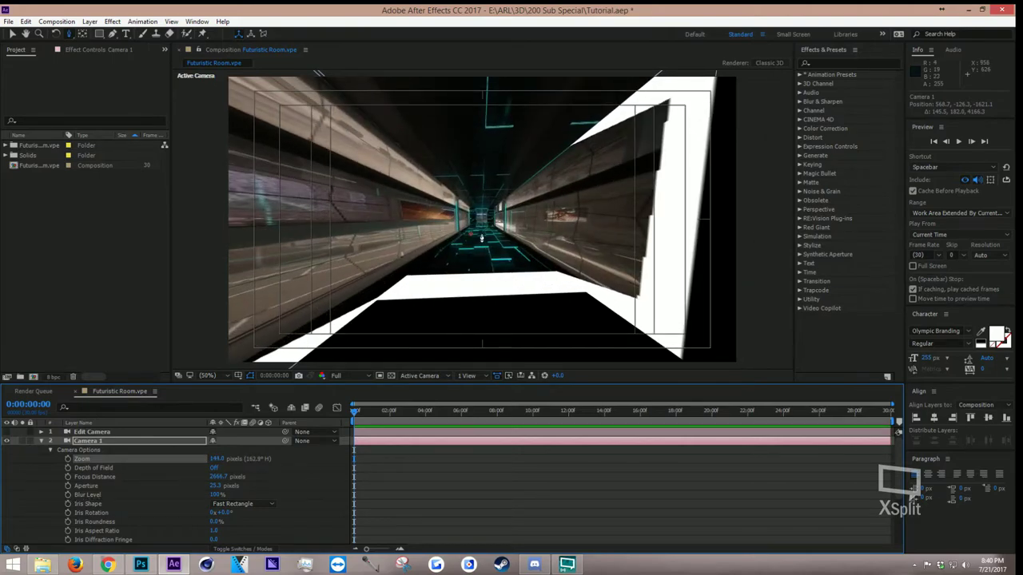
{"action": "left_click", "coordinate": [487, 212]}
{"action": "left_click_drag", "start_coordinate": [487, 211], "coordinate": [482, 240]}
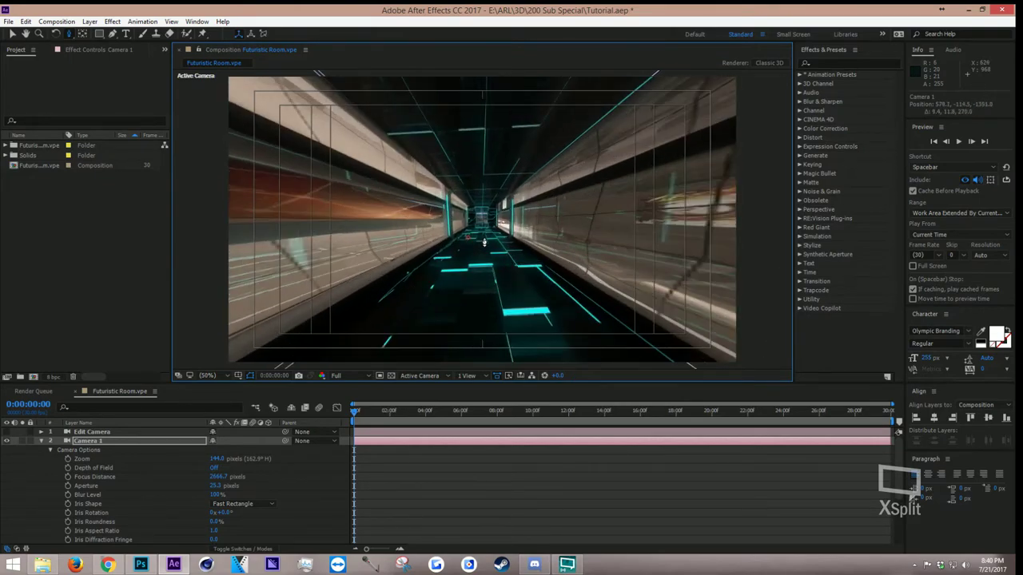
{"action": "left_click_drag", "start_coordinate": [217, 461], "coordinate": [274, 449]}
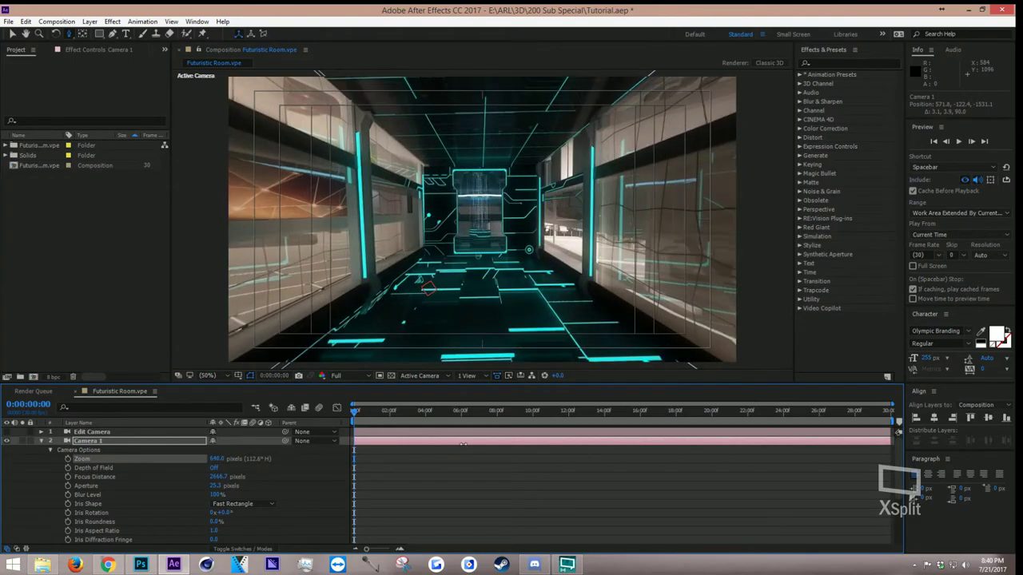
{"action": "left_click", "coordinate": [216, 458]}
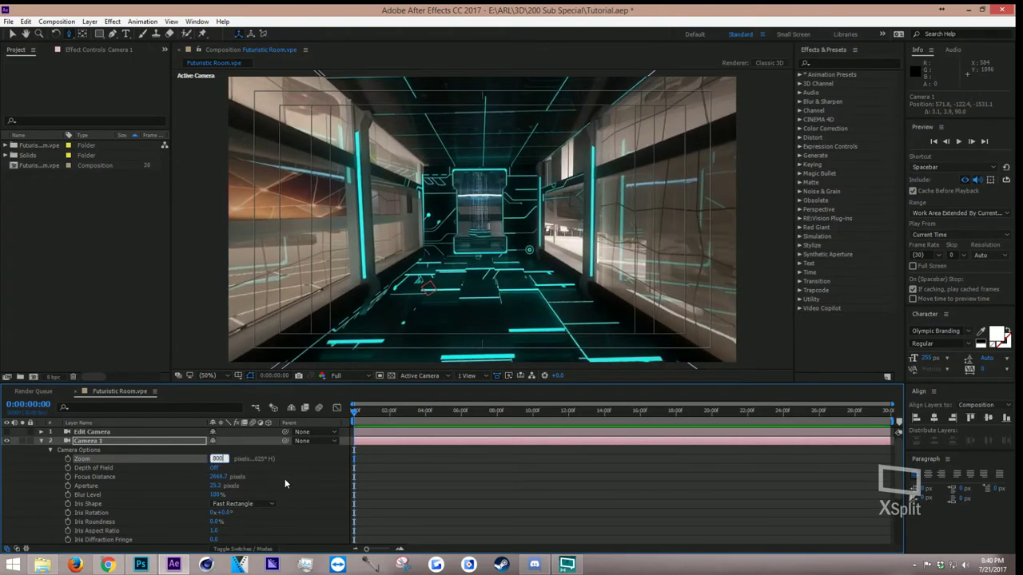
{"action": "key", "text": "Return"}
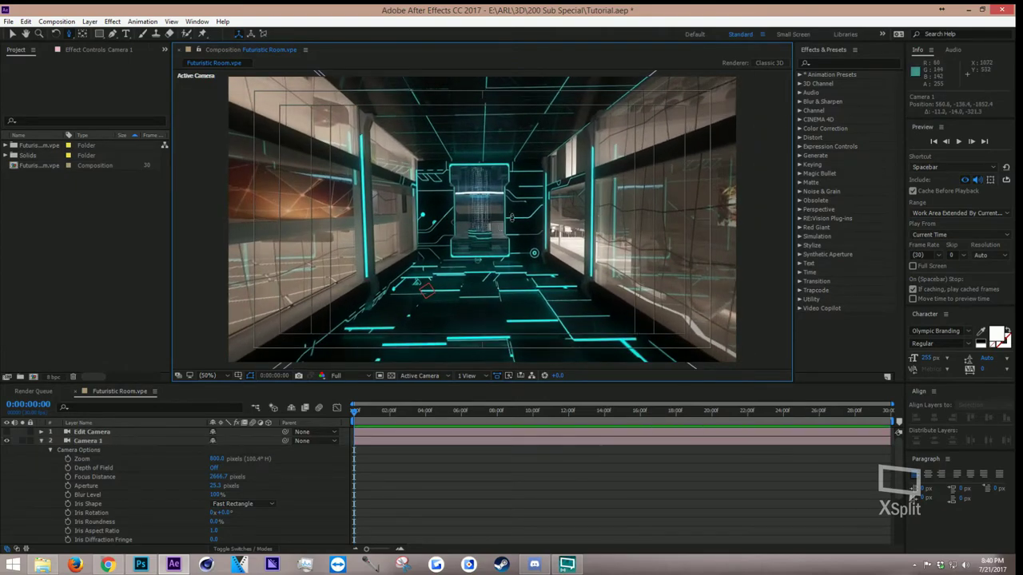
Orbit deeper into the corridor and show only Camera 1's Position property
{"action": "left_click_drag", "start_coordinate": [511, 212], "coordinate": [485, 237]}
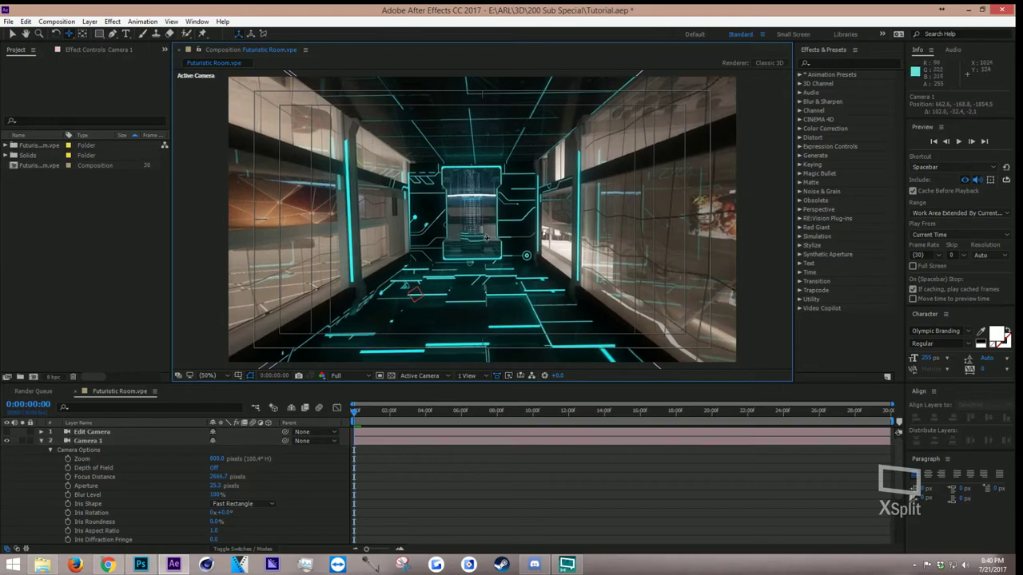
{"action": "left_click", "coordinate": [88, 441]}
{"action": "left_click", "coordinate": [90, 432]}
{"action": "left_click", "coordinate": [95, 442]}
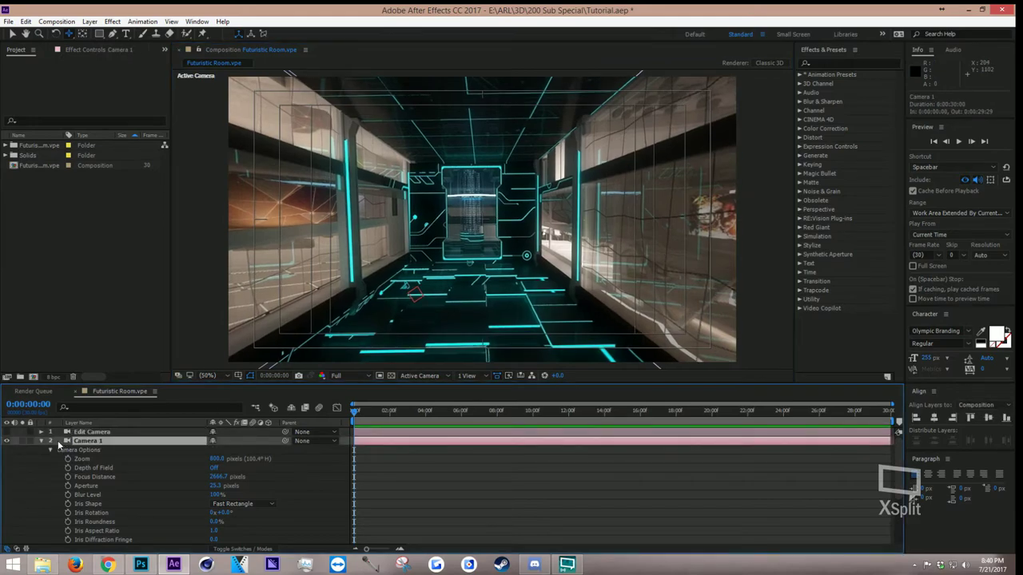
{"action": "key", "text": "p"}
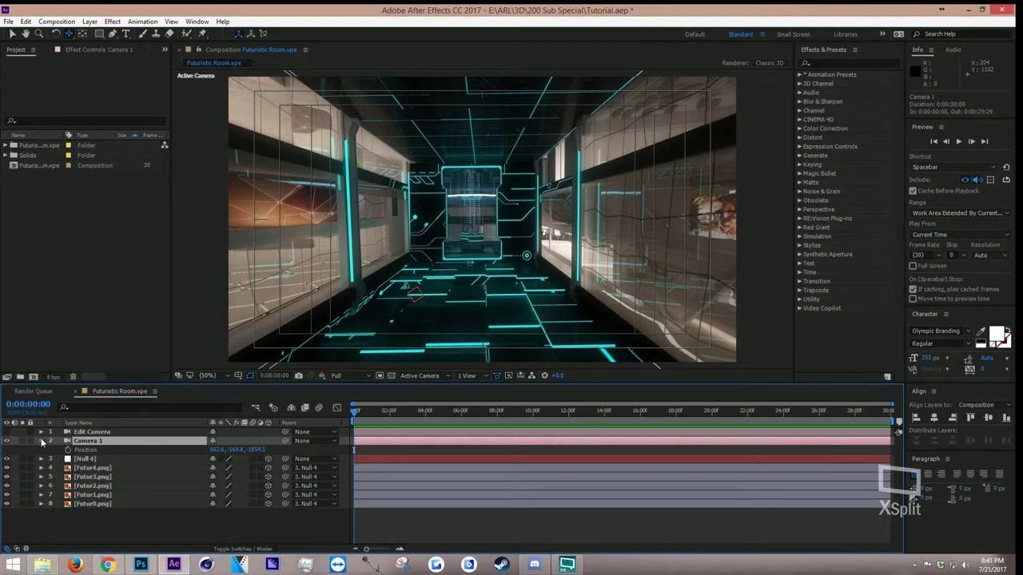
Add a Point of Interest expression pick-whipped to Camera 1's Position
{"action": "left_click", "coordinate": [42, 442]}
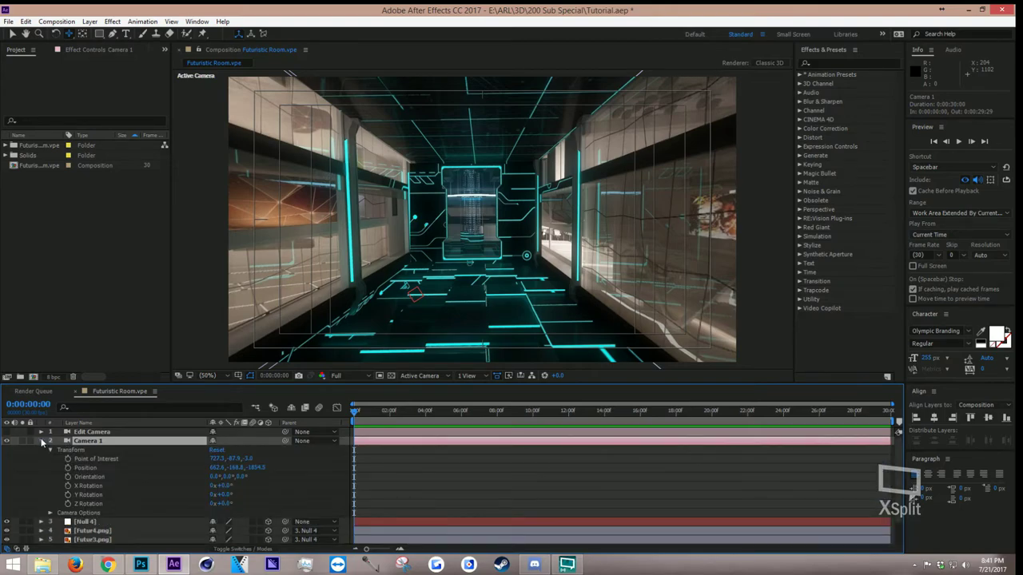
{"action": "left_click", "coordinate": [81, 453]}
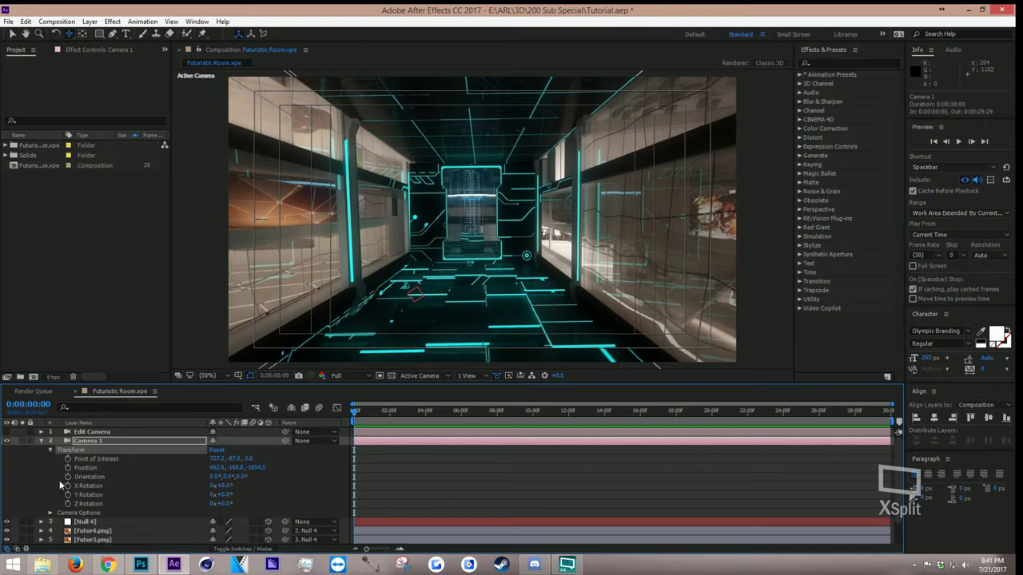
{"action": "left_click", "coordinate": [50, 473]}
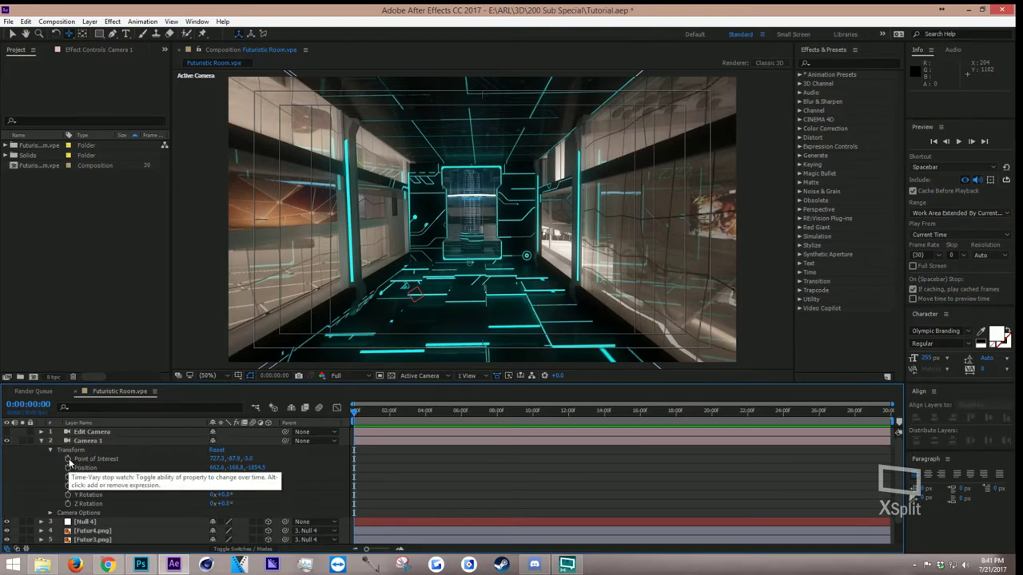
{"action": "left_click", "coordinate": [68, 459], "text": "alt"}
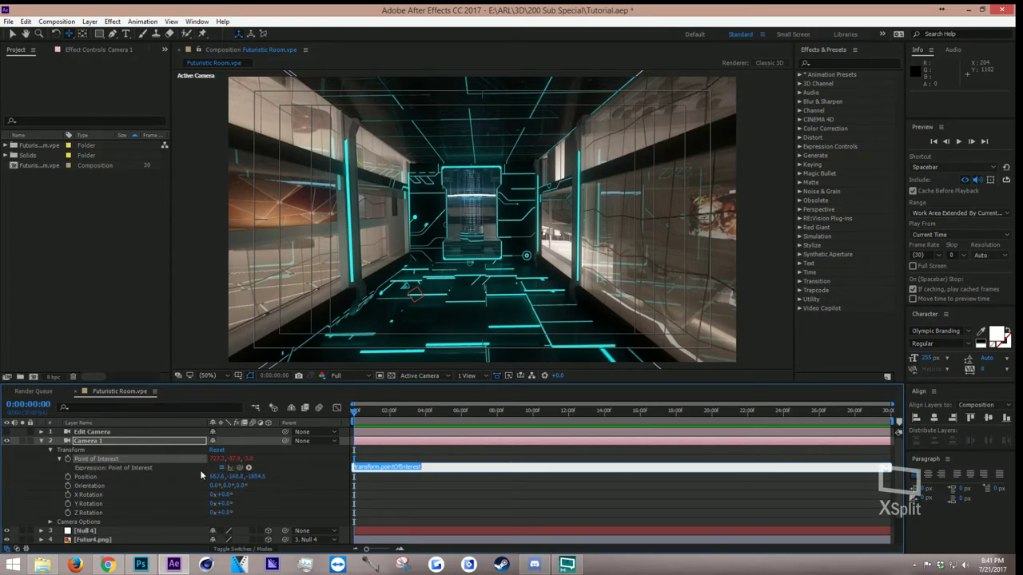
{"action": "left_click_drag", "start_coordinate": [239, 469], "coordinate": [133, 477]}
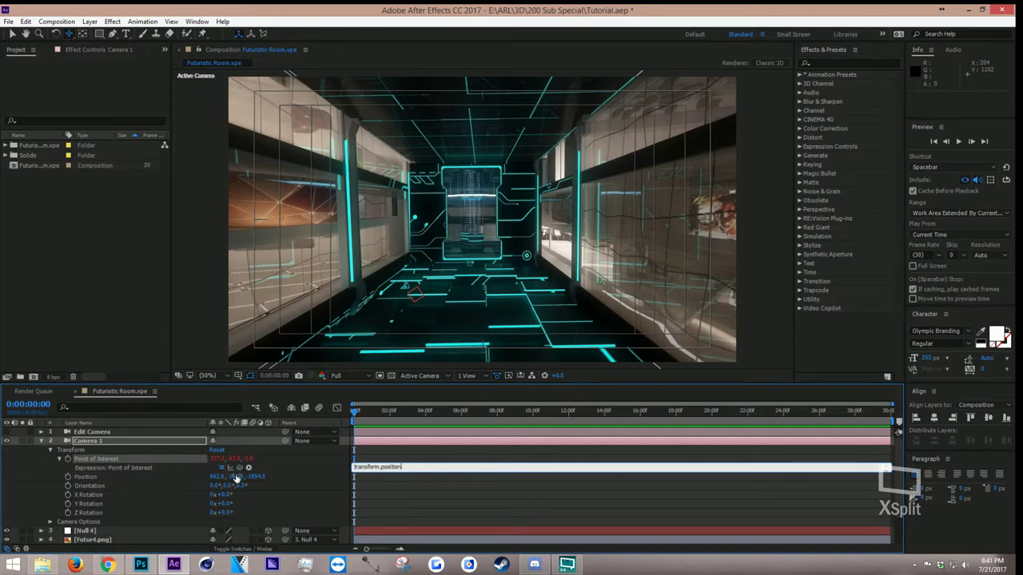
{"action": "left_click", "coordinate": [300, 485]}
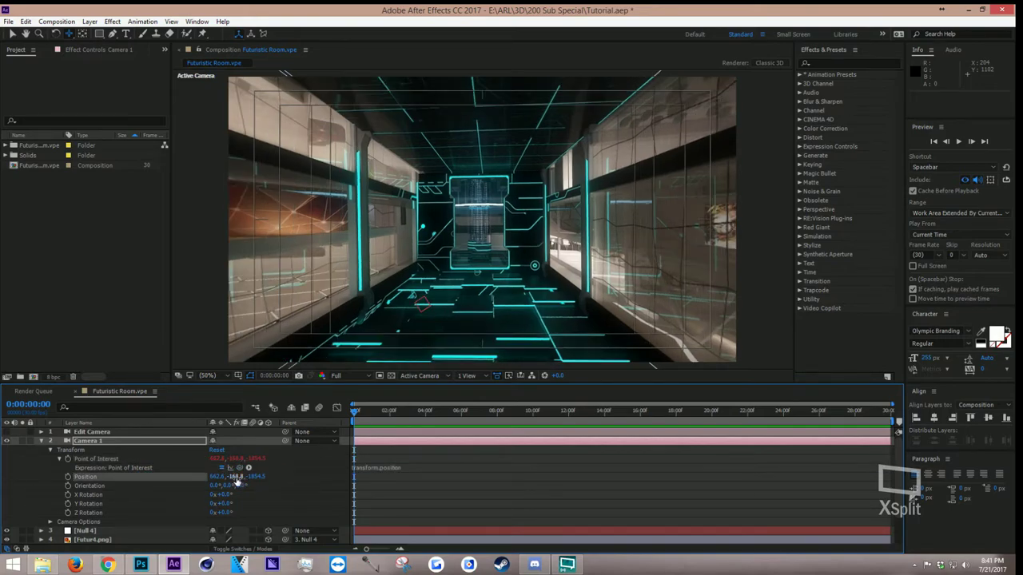
Restore Position Y to -168.8 and re-link Point of Interest to Position with transform.position
{"action": "left_click_drag", "start_coordinate": [236, 481], "coordinate": [260, 481]}
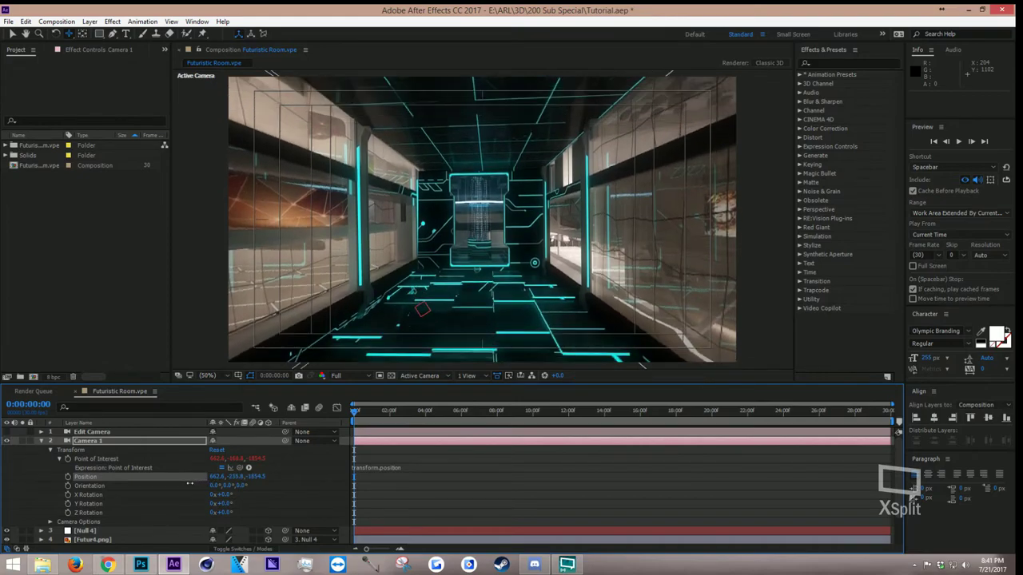
{"action": "left_click_drag", "start_coordinate": [276, 477], "coordinate": [405, 466]}
{"action": "key", "text": "ctrl+z"}
{"action": "key", "text": "ctrl+z"}
{"action": "key", "text": "ctrl+z"}
{"action": "key", "text": "ctrl+z"}
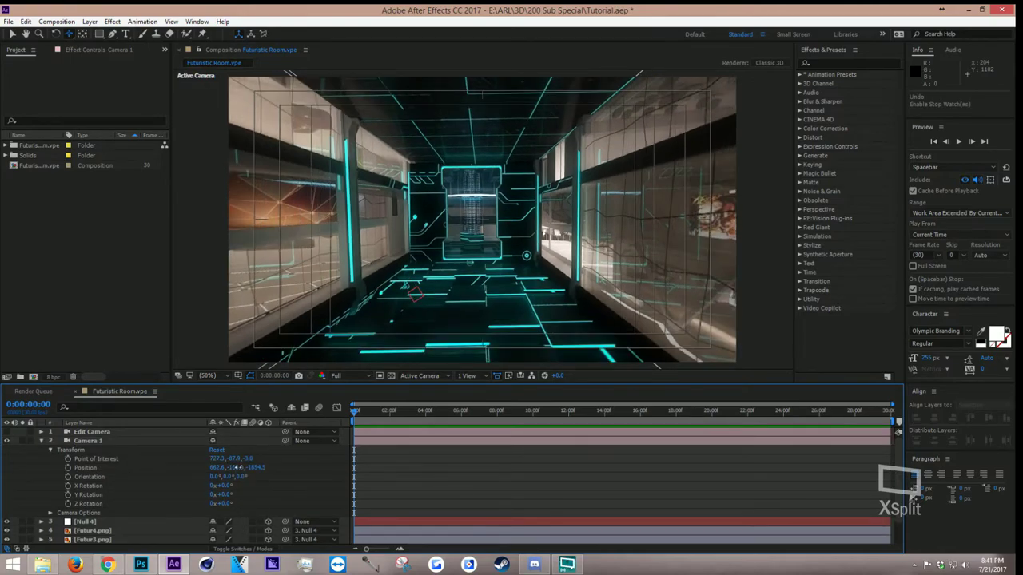
{"action": "left_click_drag", "start_coordinate": [237, 468], "coordinate": [292, 495]}
{"action": "left_click_drag", "start_coordinate": [235, 467], "coordinate": [85, 477]}
{"action": "left_click", "coordinate": [69, 461], "text": "alt"}
{"action": "left_click", "coordinate": [289, 505]}
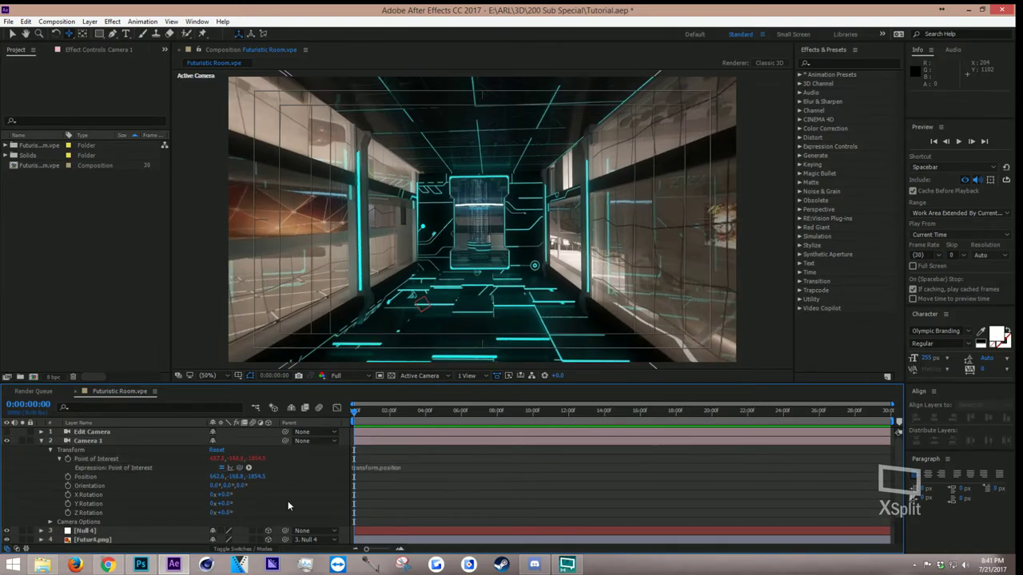
Type wiggle(1,150) as Camera 1's Position expression, checking its 1 and 150 values
{"action": "left_click", "coordinate": [68, 478], "text": "alt"}
{"action": "type", "text": "wiggle(1,150"}
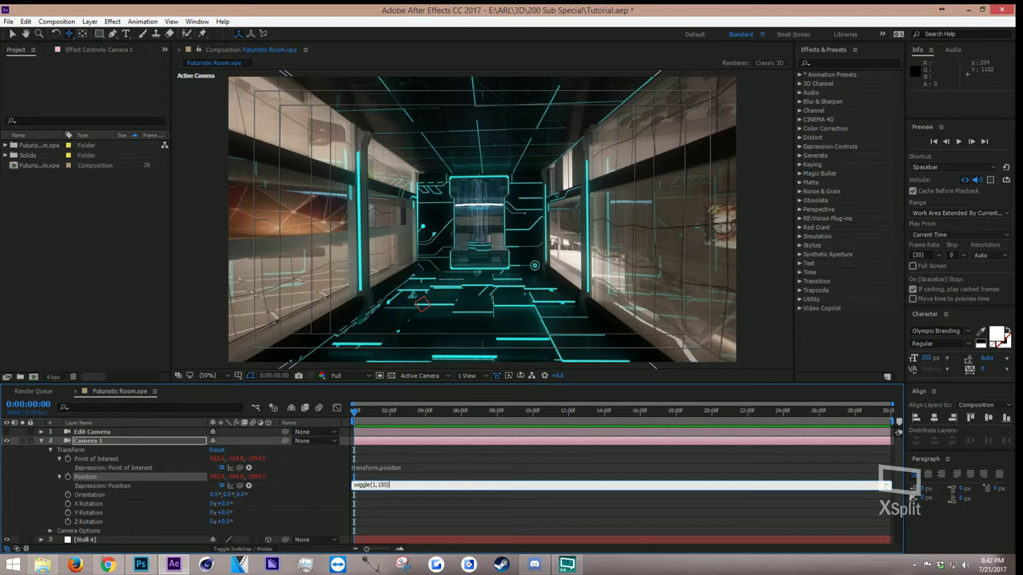
{"action": "double_click", "coordinate": [374, 485]}
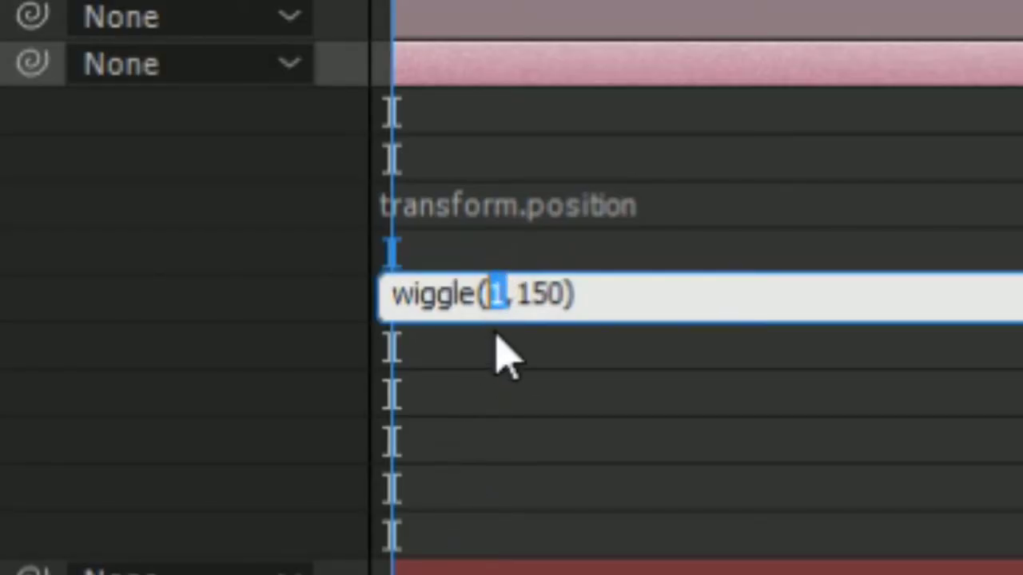
{"action": "left_click", "coordinate": [529, 282]}
{"action": "left_click_drag", "start_coordinate": [523, 285], "coordinate": [562, 290]}
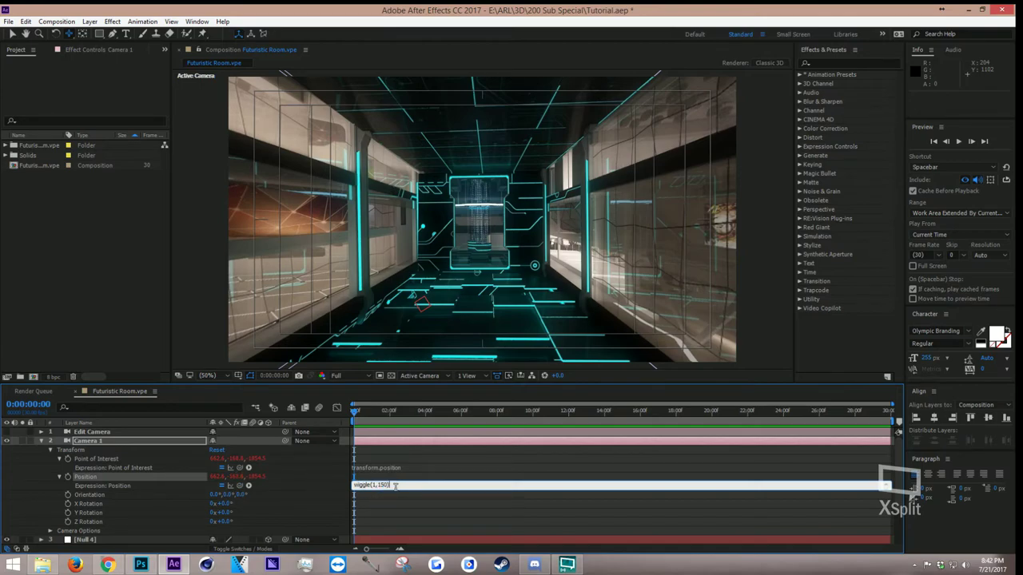
Commit the wiggle(1,150) Position expression and scrub ahead to check the camera shake
{"action": "left_click", "coordinate": [319, 495]}
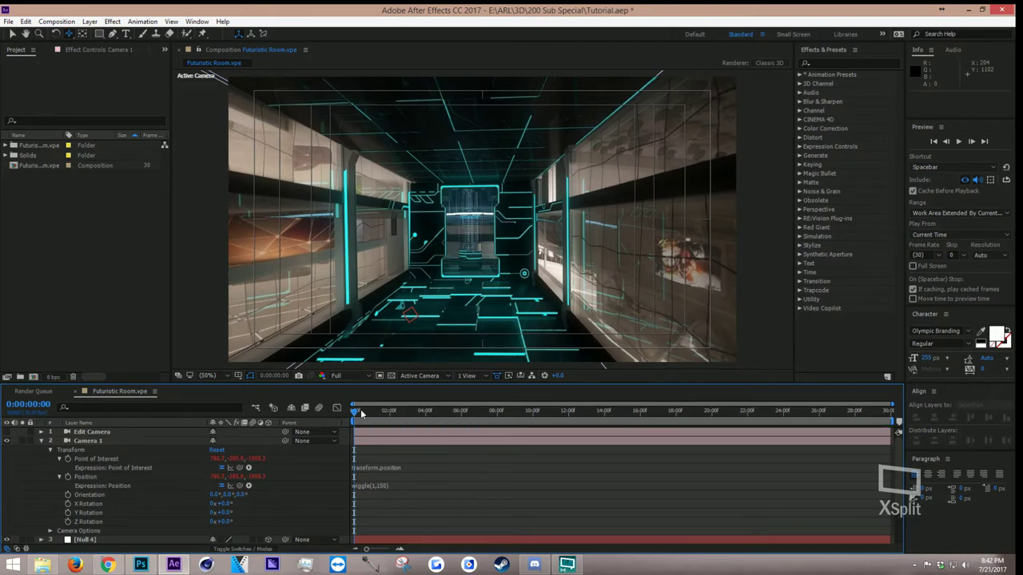
{"action": "left_click_drag", "start_coordinate": [360, 409], "coordinate": [365, 409]}
{"action": "left_click", "coordinate": [381, 486]}
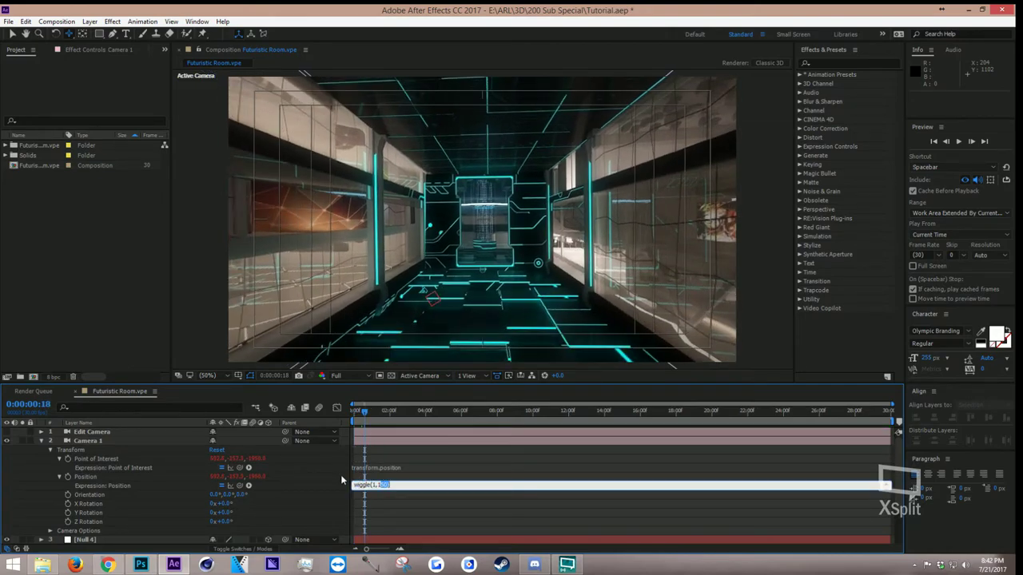
{"action": "left_click", "coordinate": [340, 480]}
{"action": "mouse_move", "coordinate": [364, 411]}
{"action": "left_mouse_down"}
{"action": "mouse_move", "coordinate": [460, 422]}
{"action": "mouse_move", "coordinate": [354, 420]}
{"action": "left_mouse_up"}
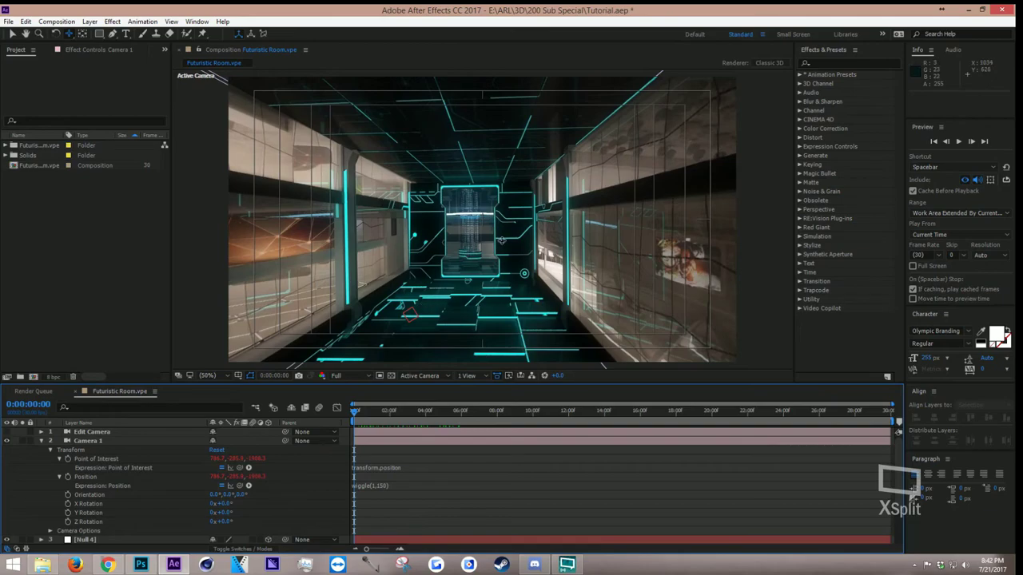
Preview the drifting camera through the corridor, re-angling the view, and return to the start
{"action": "left_click_drag", "start_coordinate": [502, 240], "coordinate": [519, 219]}
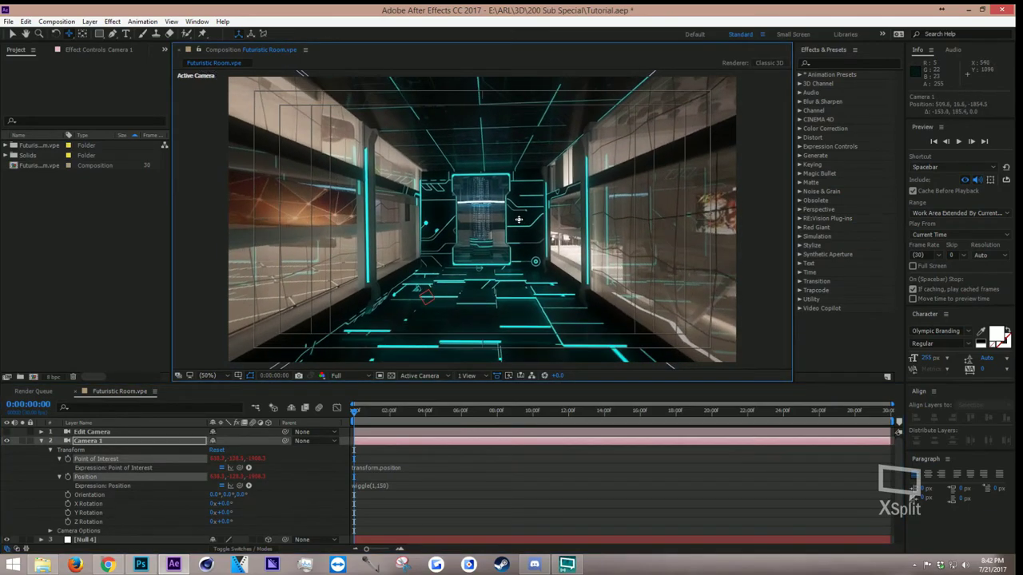
{"action": "key", "text": "ctrl+shift+a"}
{"action": "left_click", "coordinate": [351, 419]}
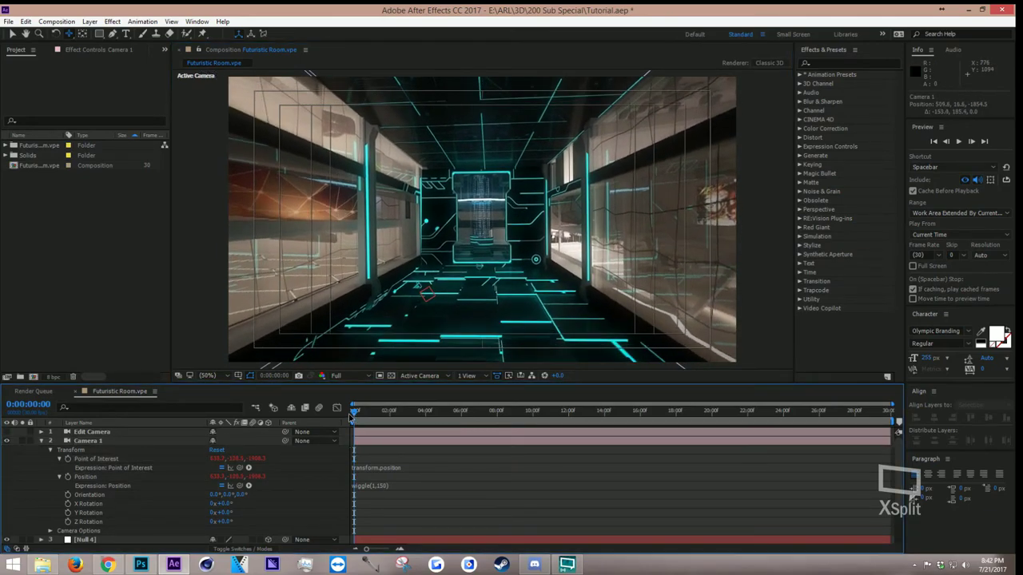
{"action": "left_click_drag", "start_coordinate": [349, 416], "coordinate": [428, 416]}
{"action": "key", "text": "space"}
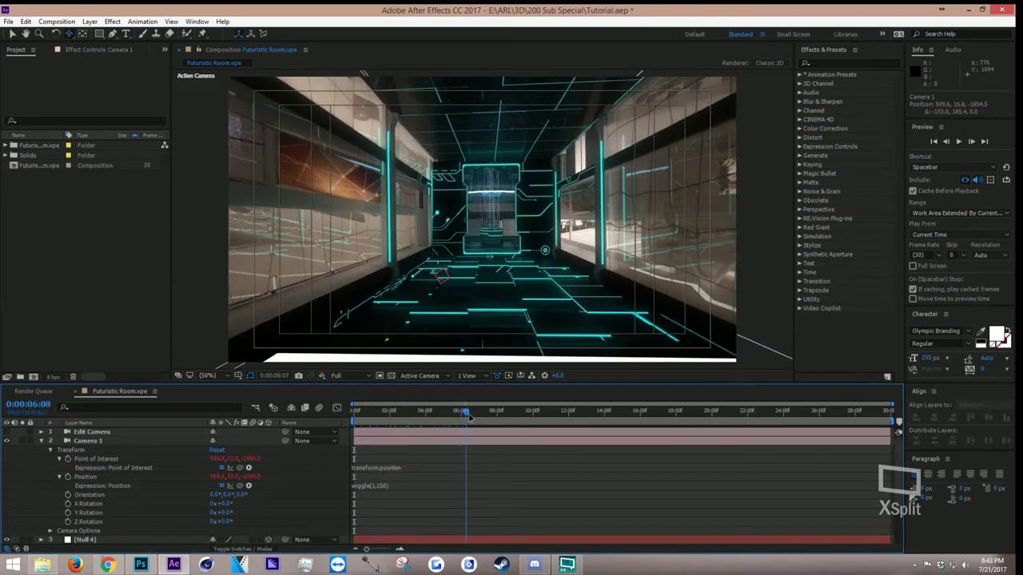
{"action": "key", "text": "Home"}
{"action": "left_click_drag", "start_coordinate": [492, 251], "coordinate": [556, 226]}
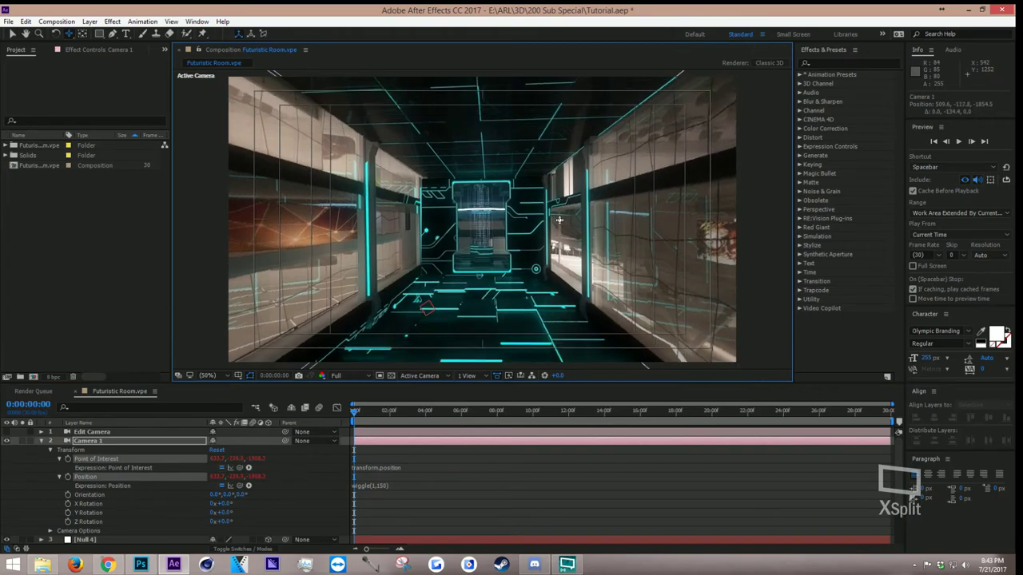
{"action": "left_click_drag", "start_coordinate": [356, 413], "coordinate": [244, 423]}
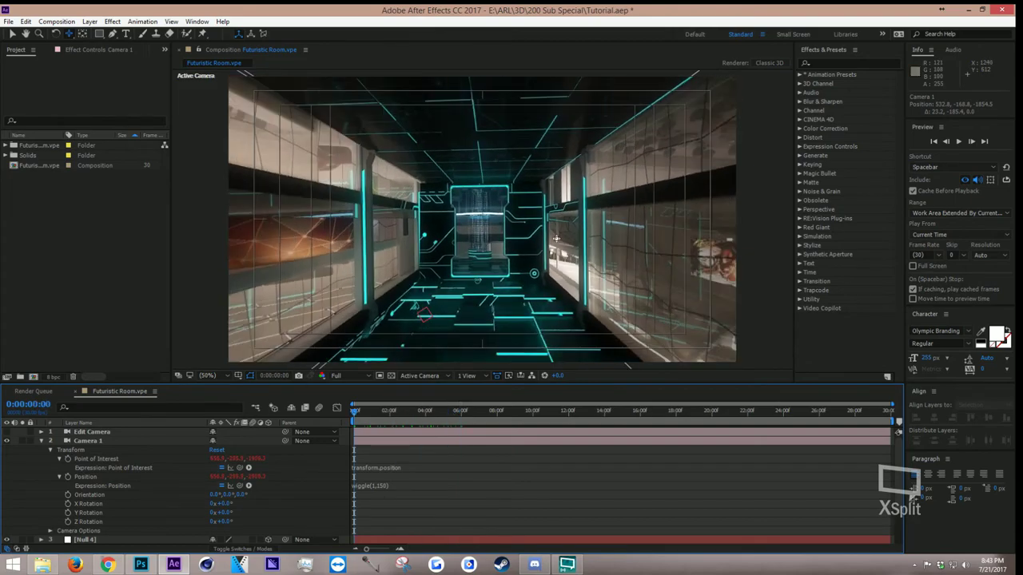
{"action": "left_click_drag", "start_coordinate": [479, 216], "coordinate": [400, 240]}
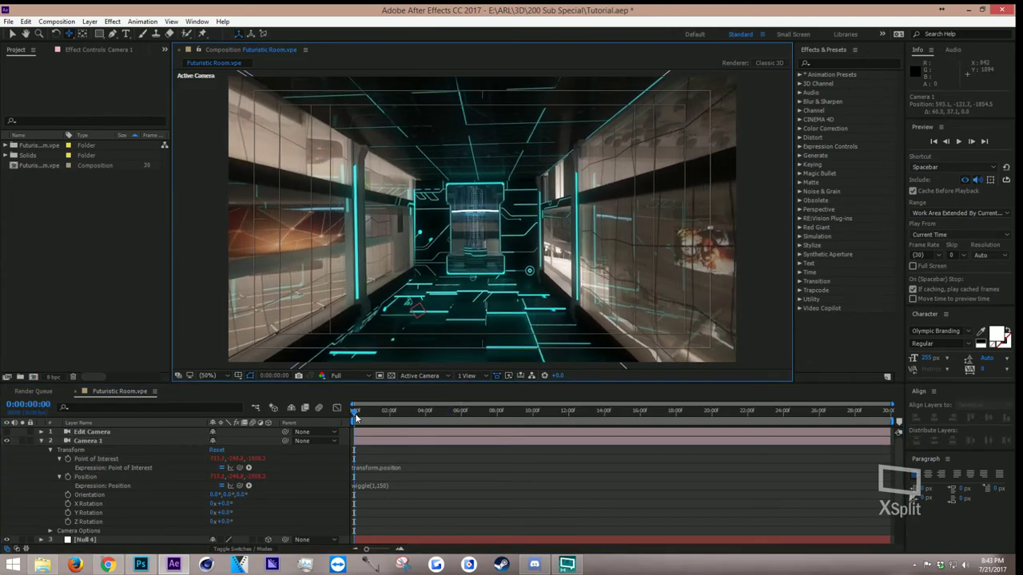
{"action": "left_click_drag", "start_coordinate": [355, 413], "coordinate": [524, 435]}
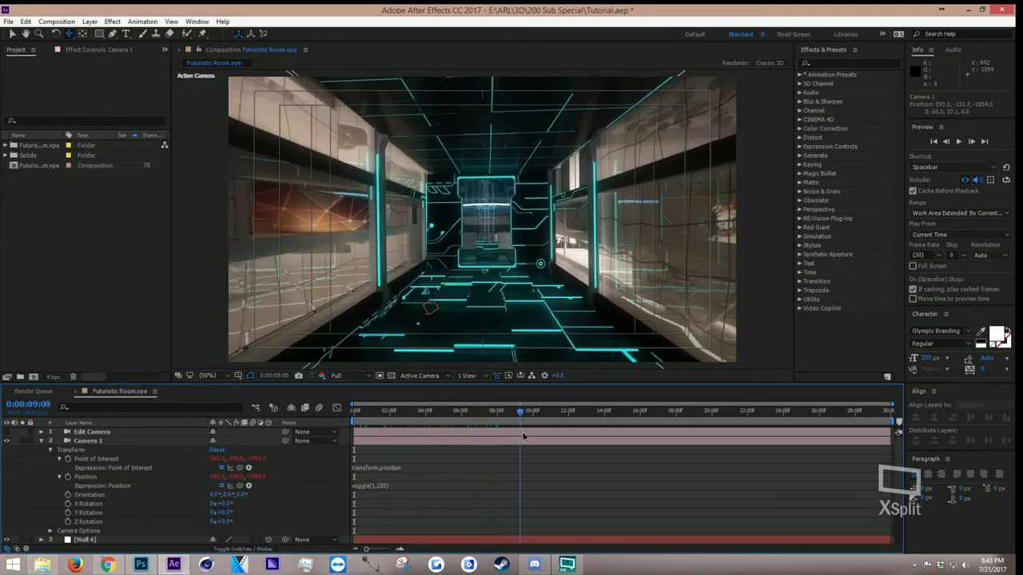
{"action": "key", "text": "Home"}
Create a solid named 'Audio Spectrum' and apply the Audio Spectrum effect to it
{"action": "left_click", "coordinate": [42, 441]}
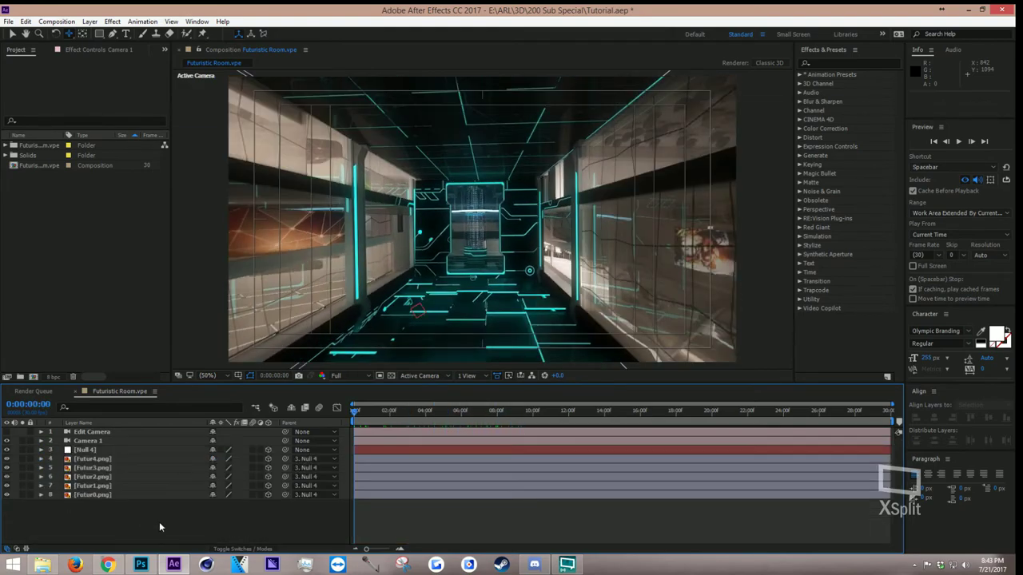
{"action": "key", "text": "ctrl+y"}
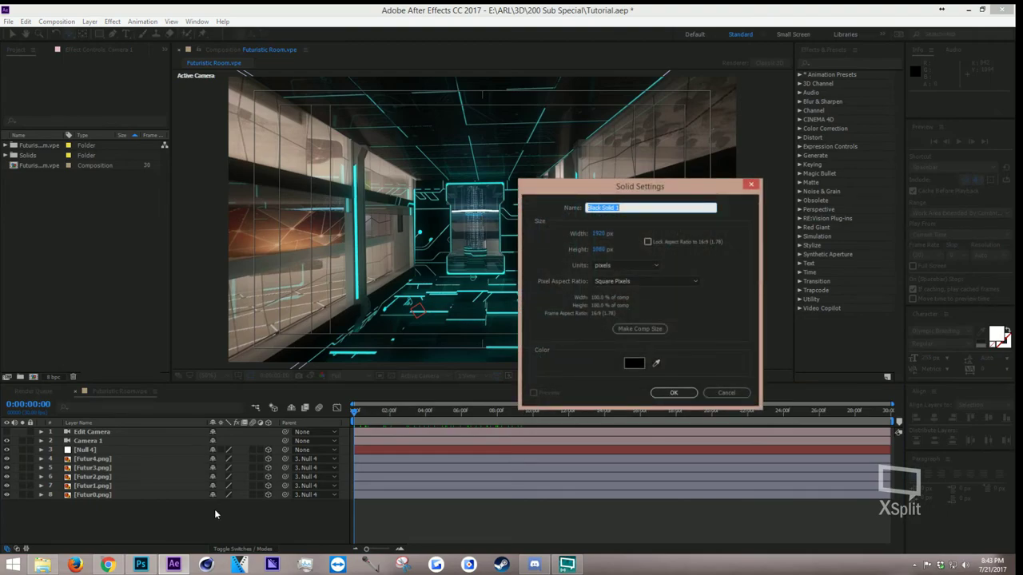
{"action": "type", "text": "Audio Spectrum"}
{"action": "key", "text": "Return"}
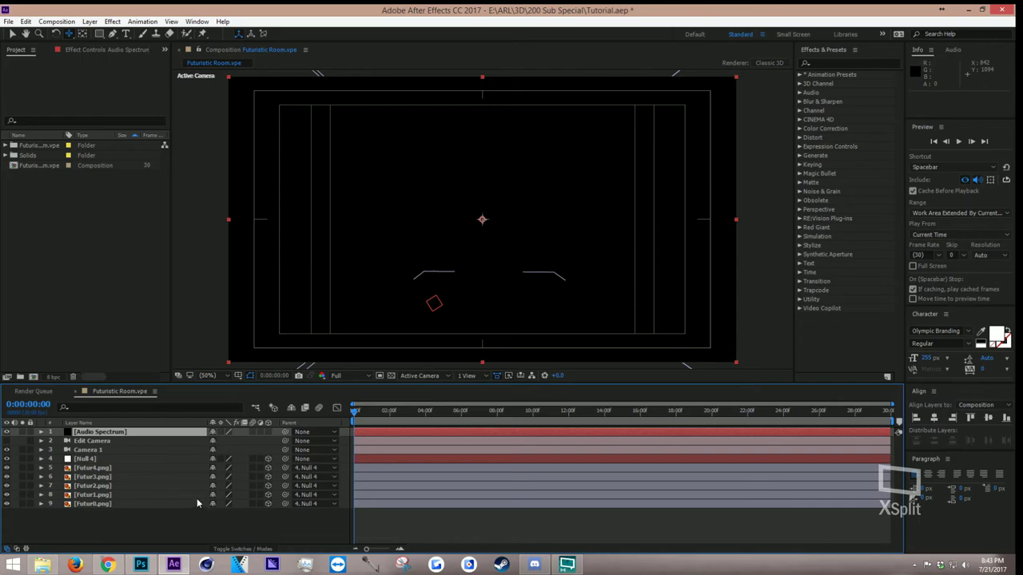
{"action": "key", "text": "ctrl+space"}
{"action": "type", "text": "aud"}
{"action": "key", "text": "Return"}
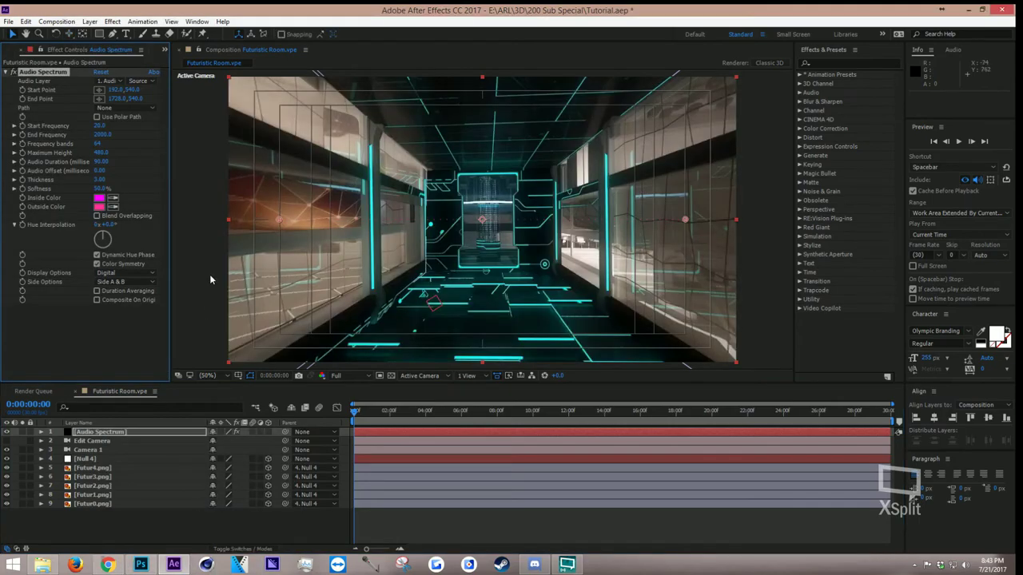
Make the Audio Spectrum layer 3D and raise it to the corridor centre
{"action": "left_click", "coordinate": [268, 432]}
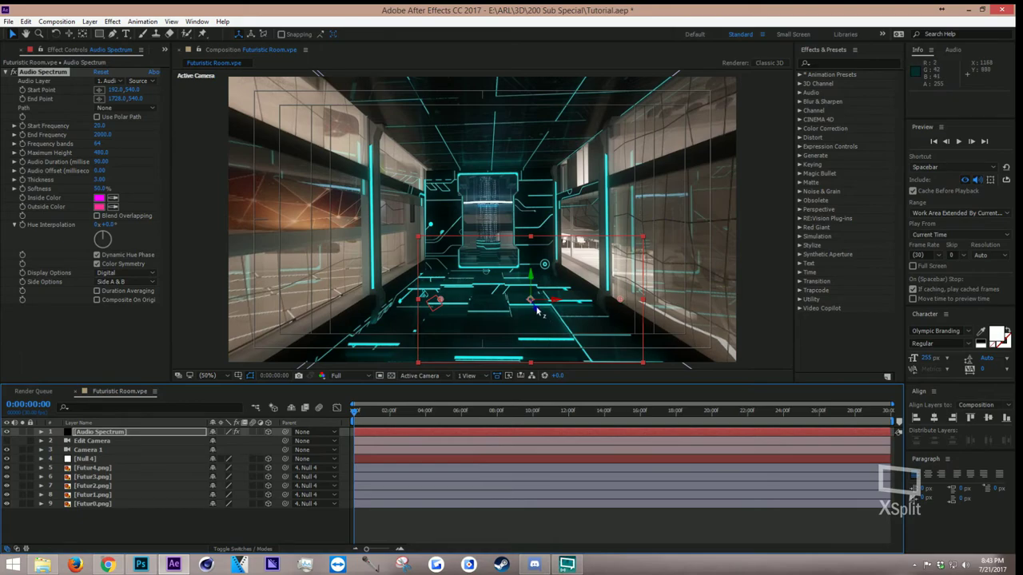
{"action": "left_click_drag", "start_coordinate": [537, 311], "coordinate": [521, 264]}
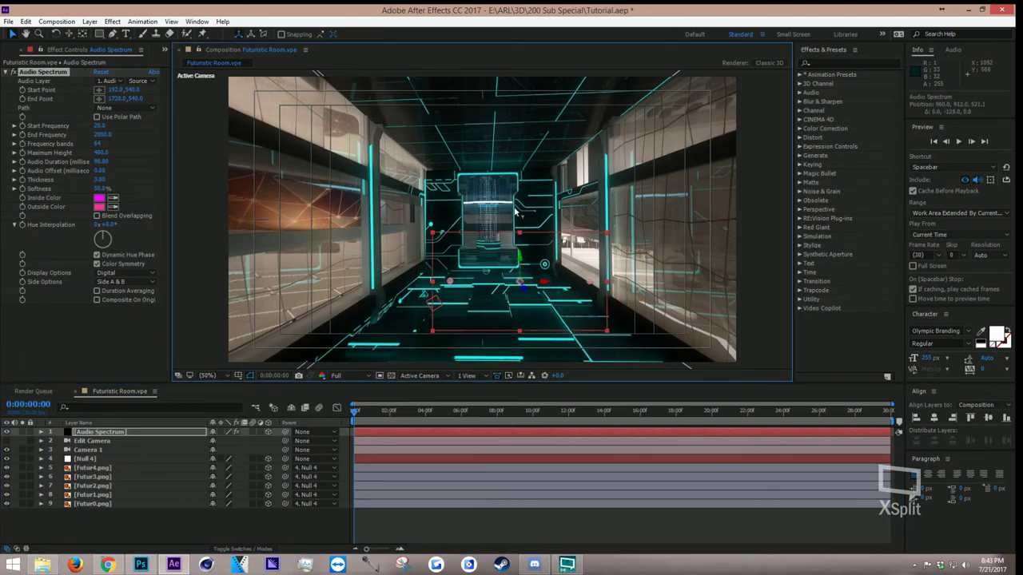
{"action": "left_click_drag", "start_coordinate": [515, 211], "coordinate": [521, 80]}
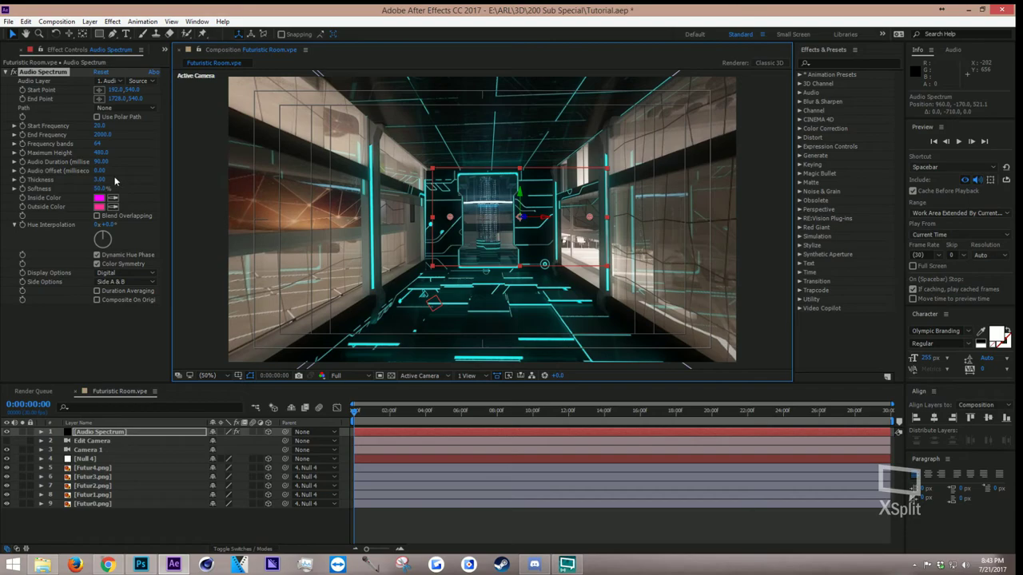
Shorten the spectrum line, reduce bands, thicken it, and set both colours to FFFFFF
{"action": "left_click", "coordinate": [38, 189]}
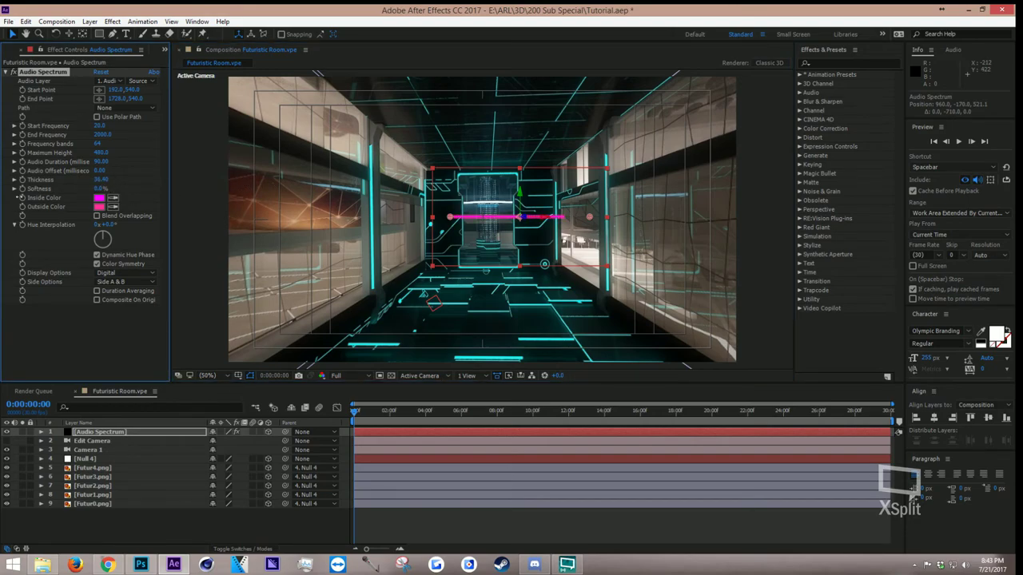
{"action": "mouse_move", "coordinate": [450, 217]}
{"action": "left_mouse_down"}
{"action": "mouse_move", "coordinate": [383, 222]}
{"action": "mouse_move", "coordinate": [438, 219]}
{"action": "left_mouse_up"}
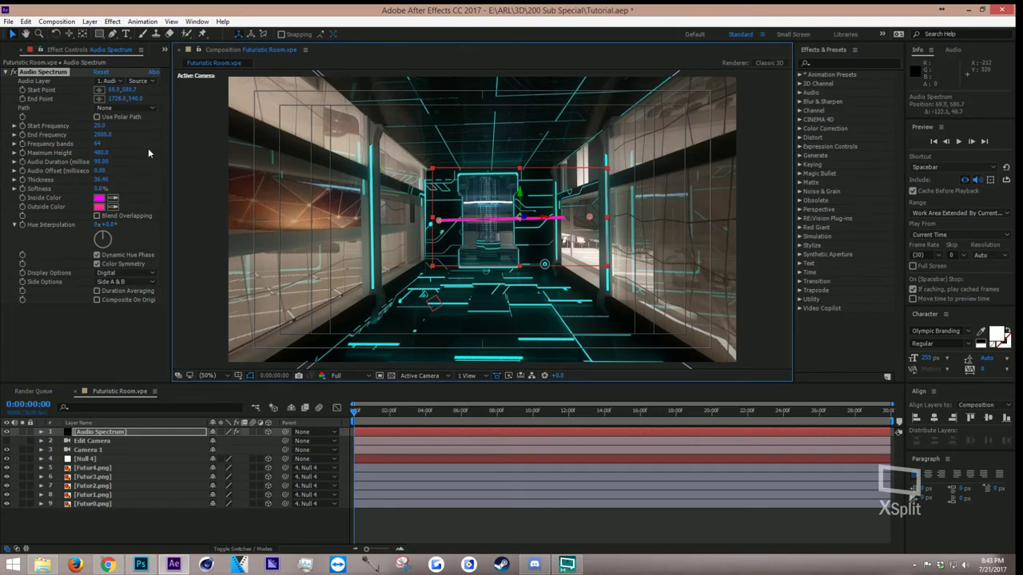
{"action": "left_click_drag", "start_coordinate": [101, 143], "coordinate": [83, 148]}
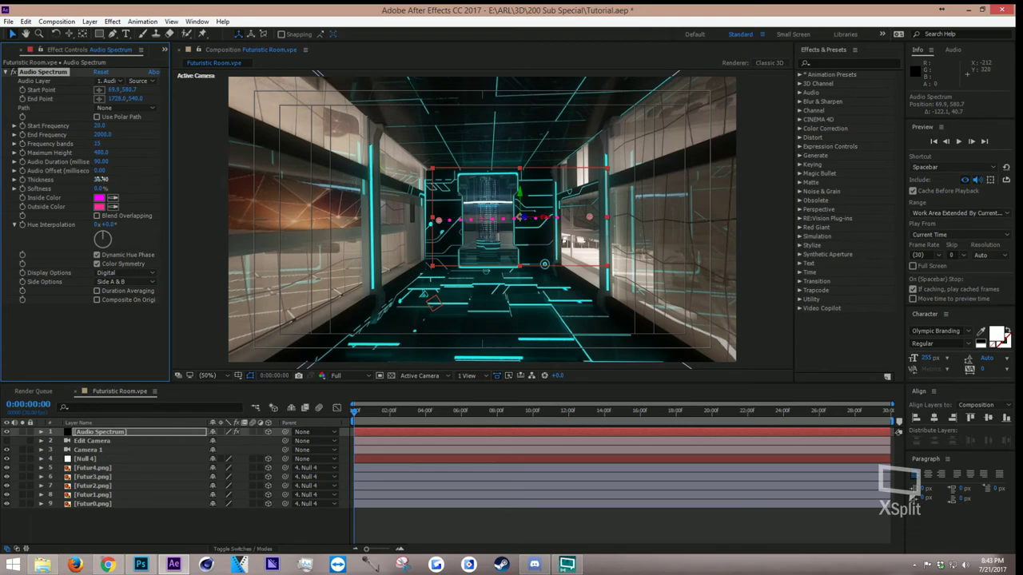
{"action": "left_click_drag", "start_coordinate": [222, 190], "coordinate": [346, 194]}
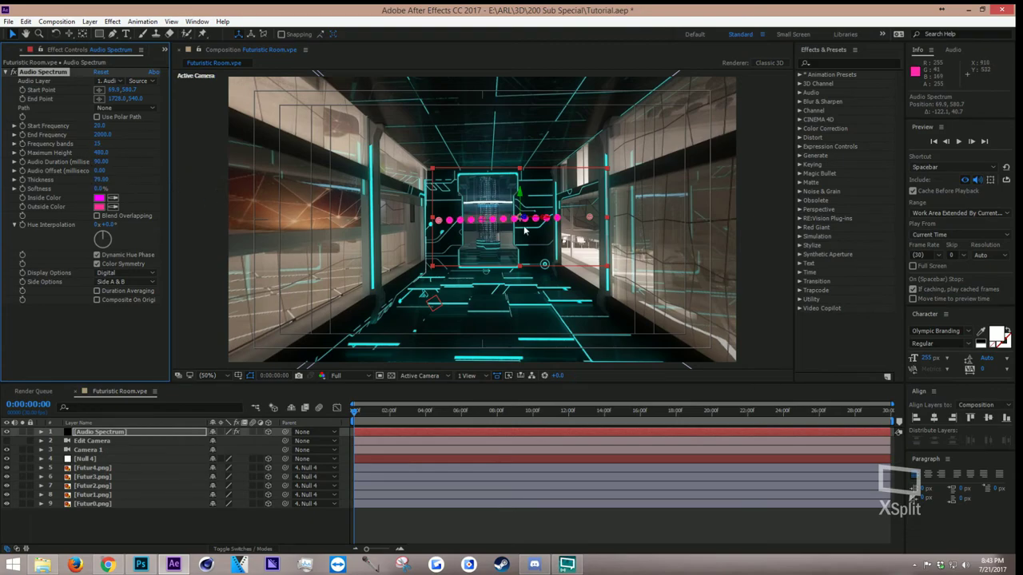
{"action": "left_click_drag", "start_coordinate": [589, 217], "coordinate": [558, 222]}
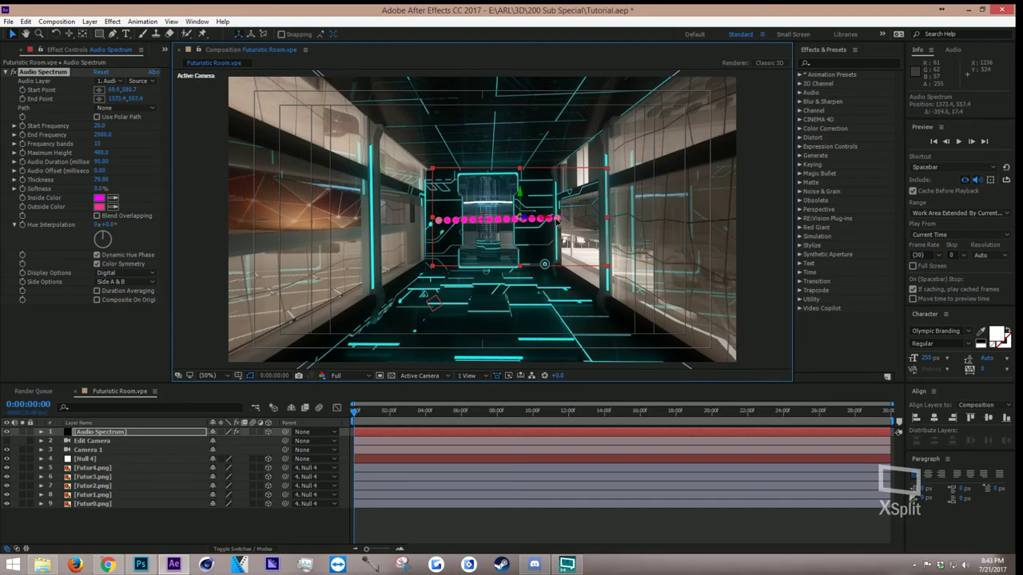
{"action": "left_click", "coordinate": [100, 197]}
{"action": "type", "text": "FFFFFF"}
{"action": "left_click", "coordinate": [373, 216]}
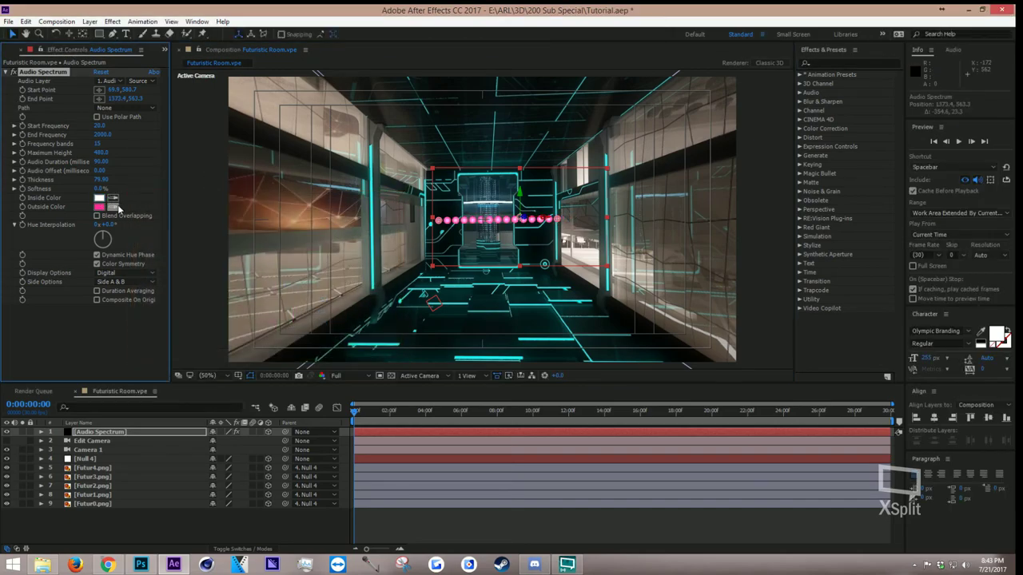
{"action": "left_click", "coordinate": [112, 197]}
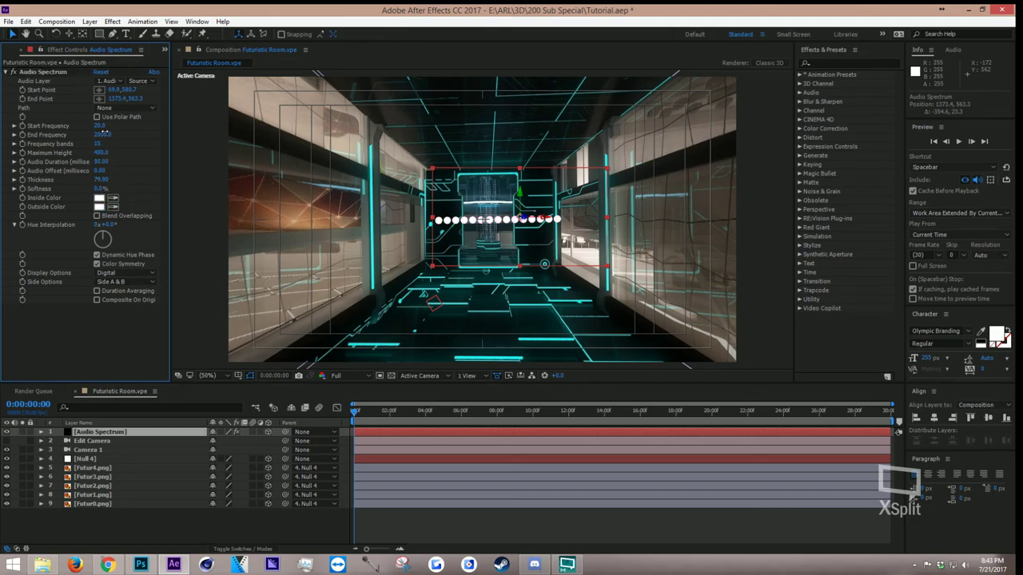
{"action": "left_click", "coordinate": [342, 422]}
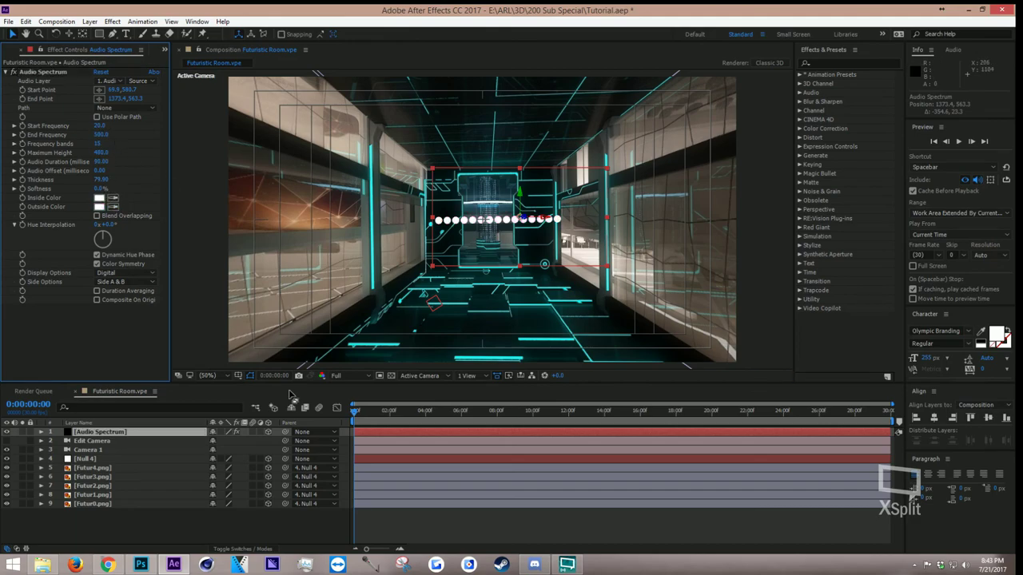
Drag the Audio Spectrum layer along Z toward the camera so its white dots look larger
{"action": "left_click_drag", "start_coordinate": [361, 413], "coordinate": [406, 423]}
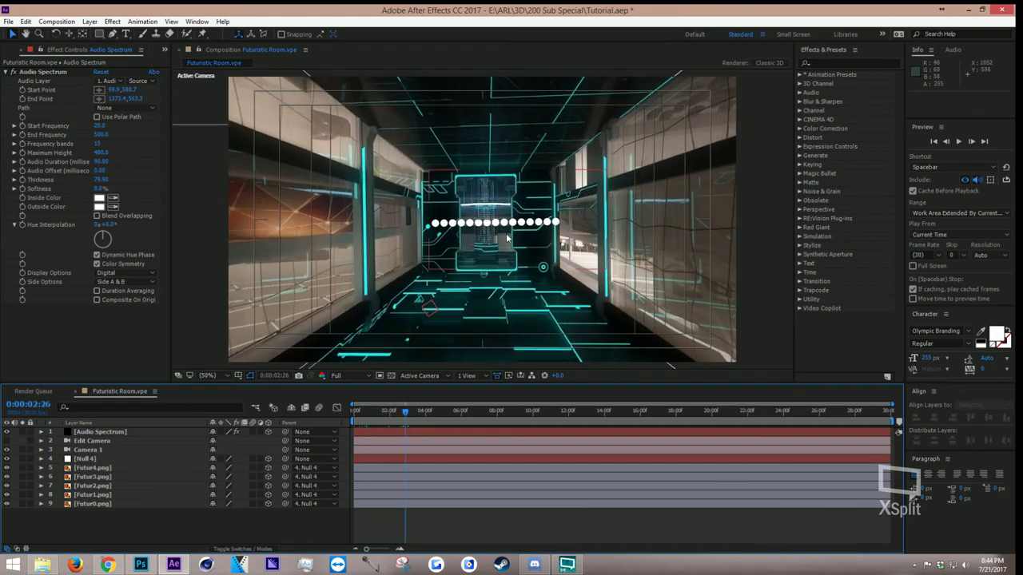
{"action": "left_click", "coordinate": [517, 225]}
{"action": "mouse_move", "coordinate": [526, 222]}
{"action": "left_mouse_down"}
{"action": "mouse_move", "coordinate": [574, 232]}
{"action": "mouse_move", "coordinate": [521, 225]}
{"action": "left_mouse_up"}
Scrub and preview the timeline to check the spectrum dots floating mid-corridor
{"action": "left_click_drag", "start_coordinate": [399, 424], "coordinate": [471, 424]}
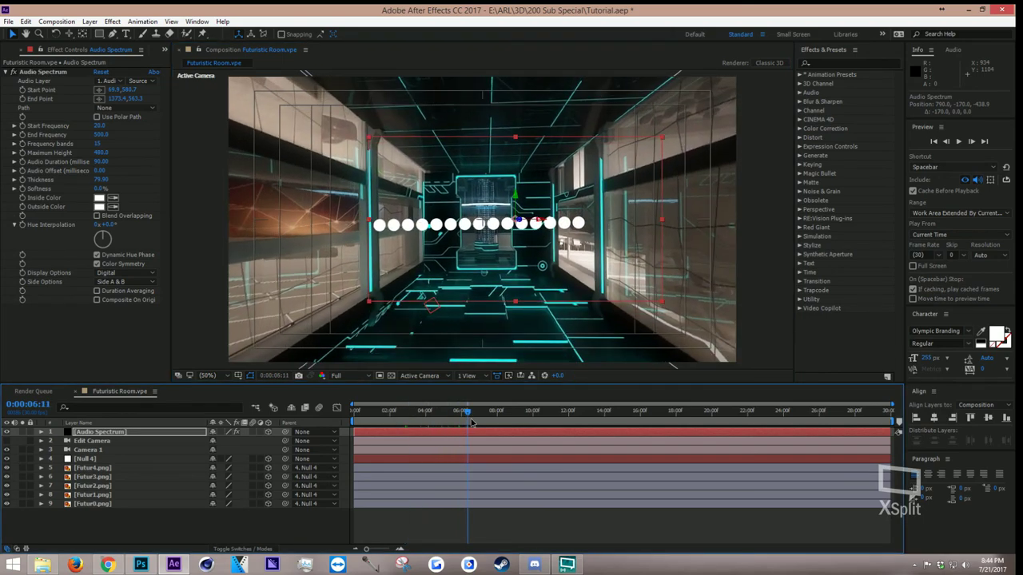
{"action": "key", "text": "space"}
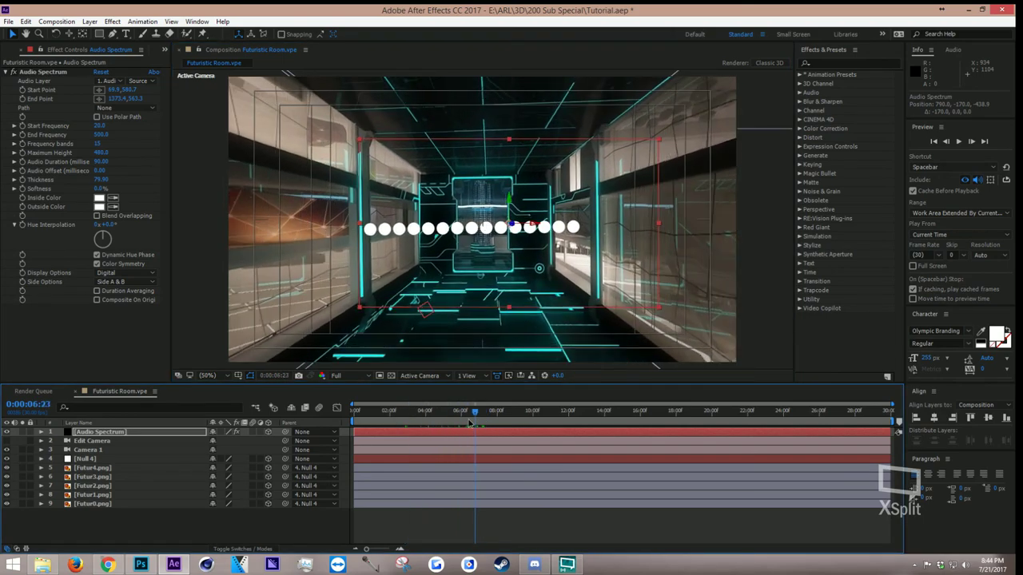
{"action": "left_click_drag", "start_coordinate": [471, 423], "coordinate": [497, 459]}
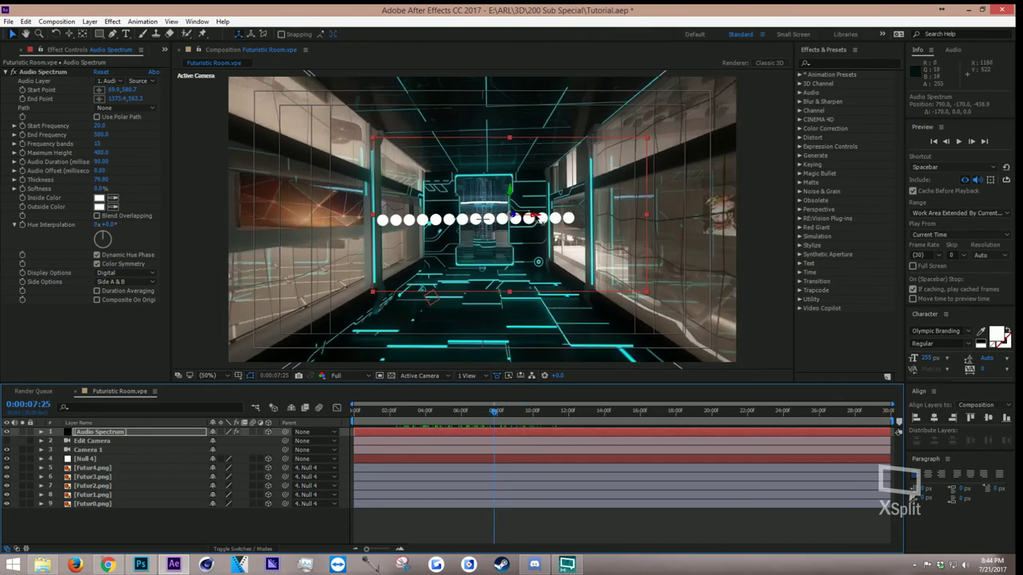
{"action": "mouse_move", "coordinate": [569, 565]}
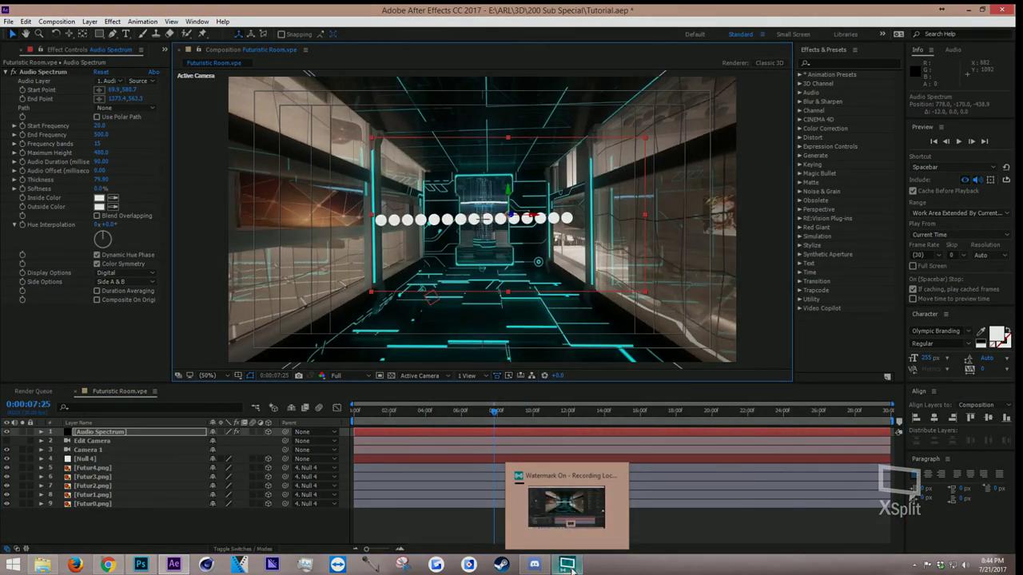